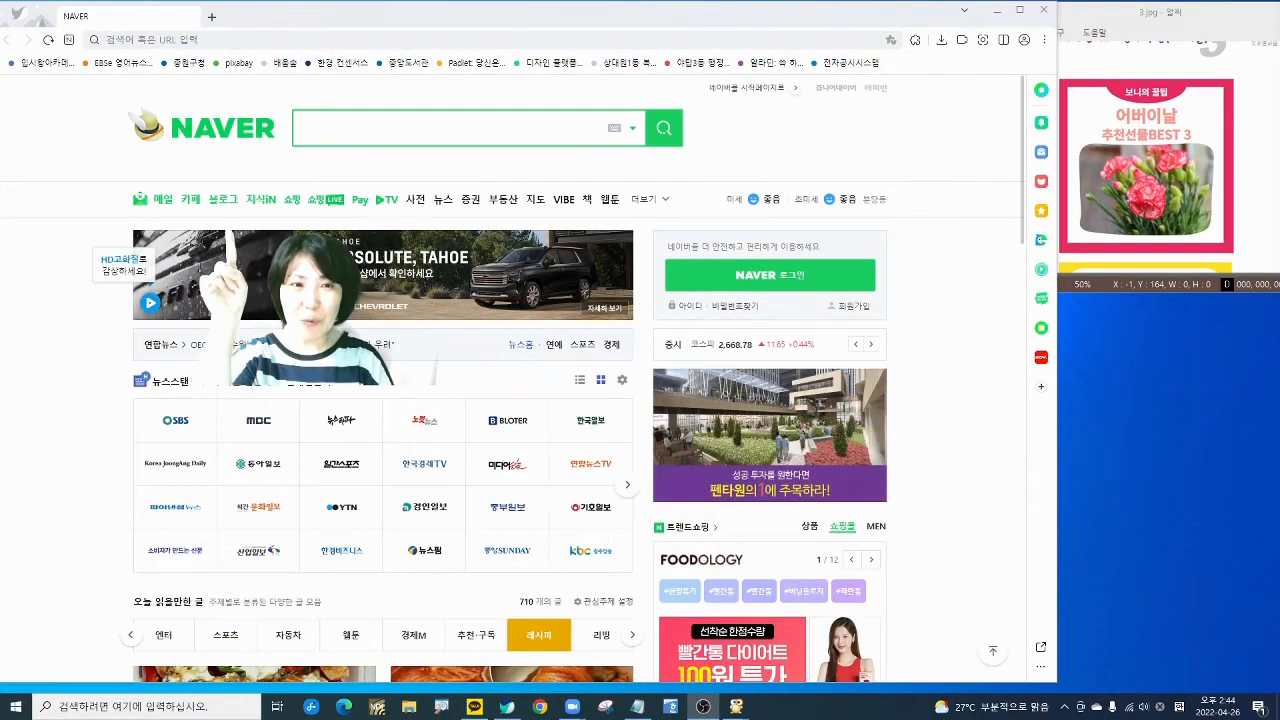
- Go to Naver Blog from the Naver home page and scroll down through the recent posts
left_click(221, 199)
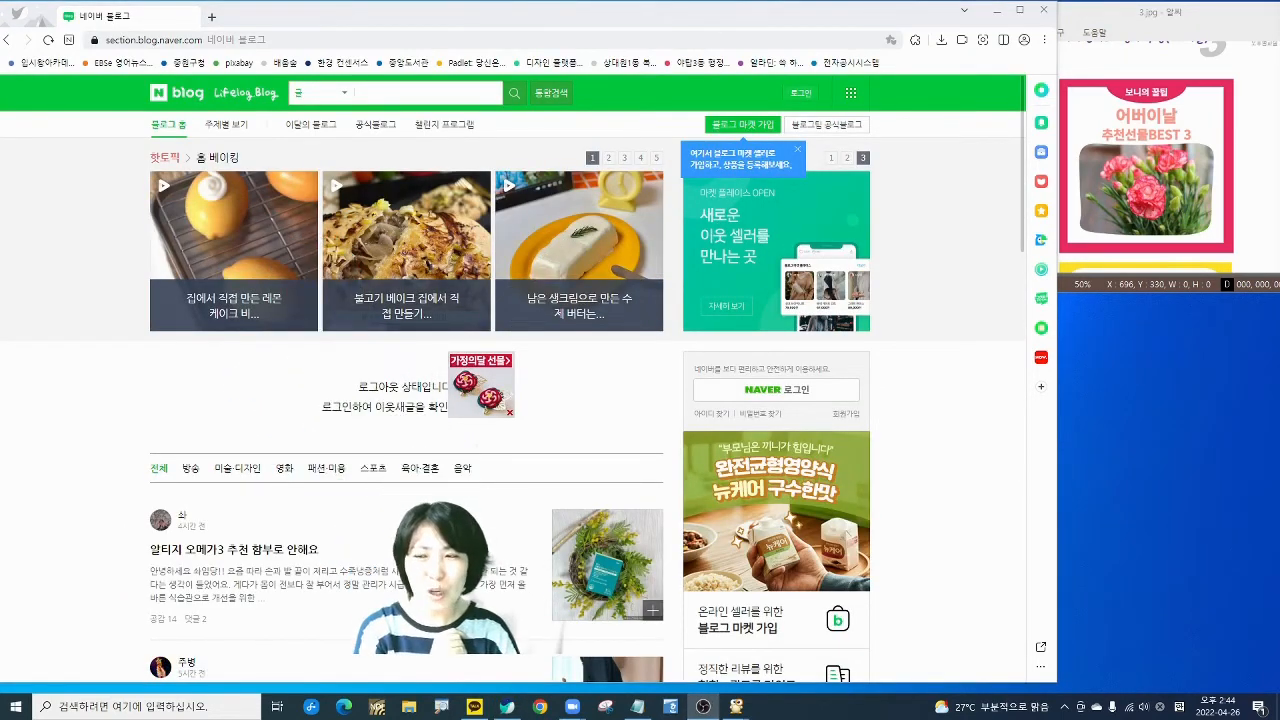
scroll(224, 492, "down", 3)
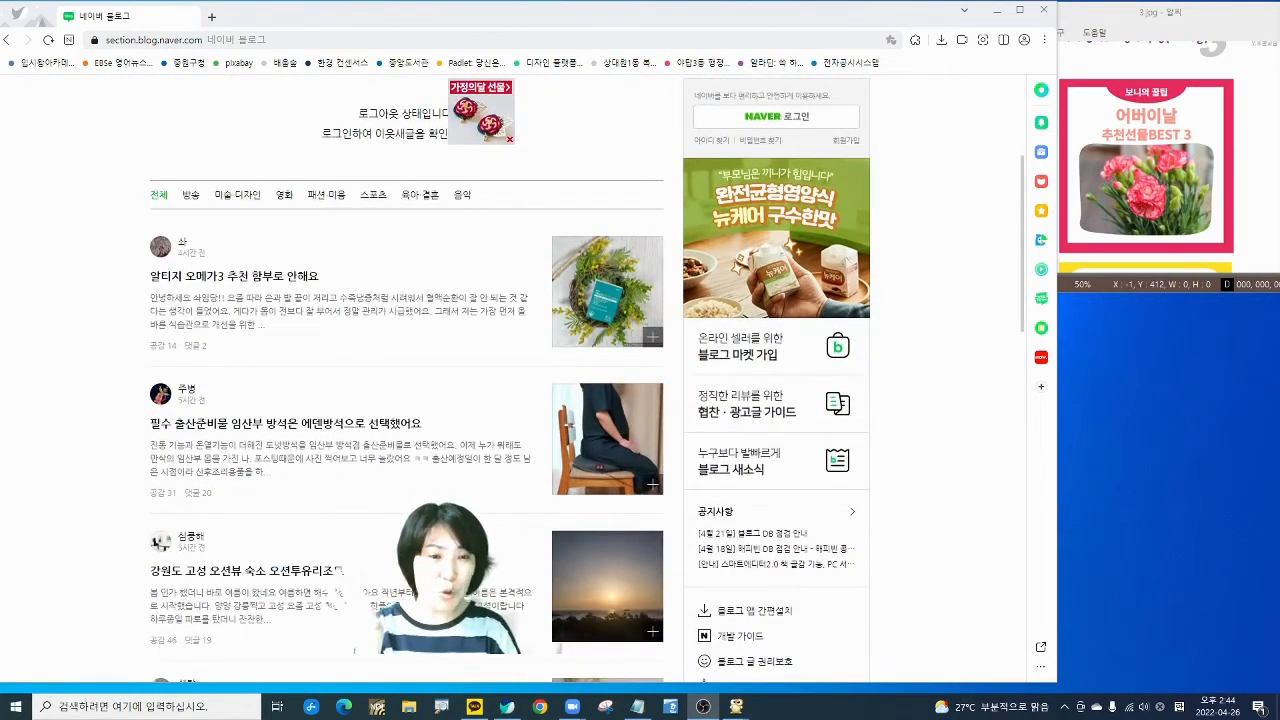
scroll(435, 380, "down", 4)
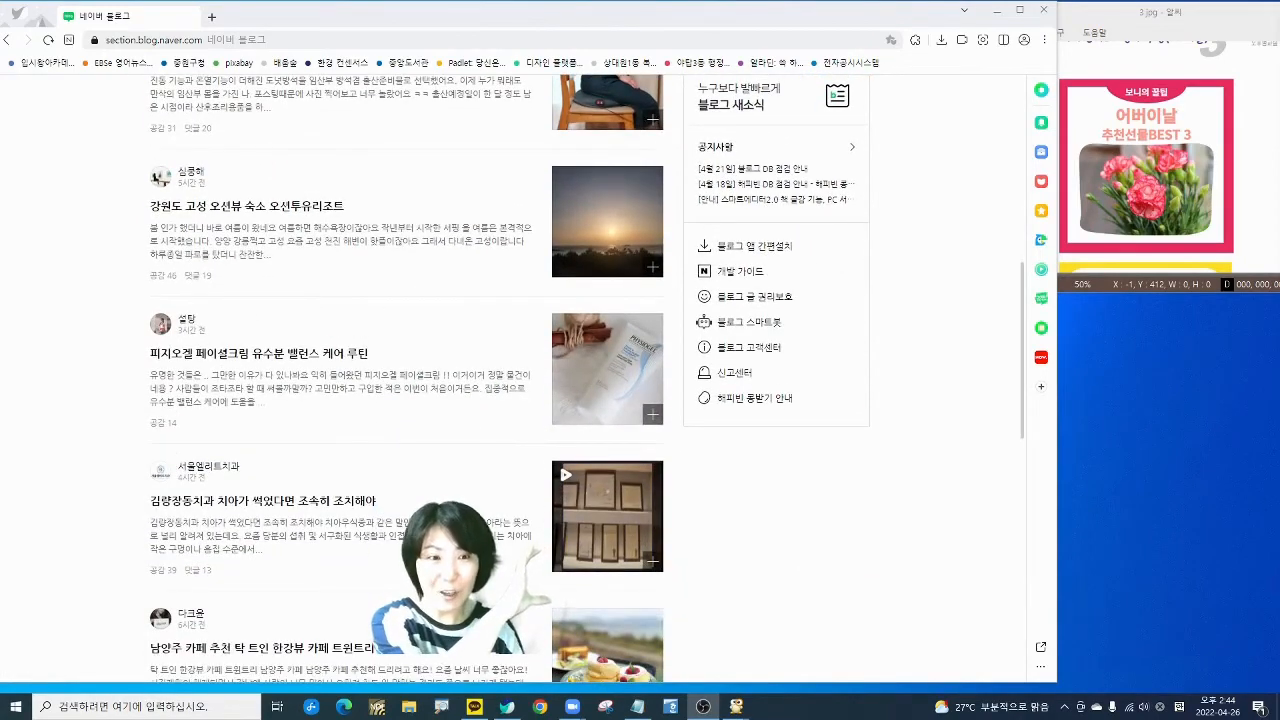
scroll(340, 355, "down", 2)
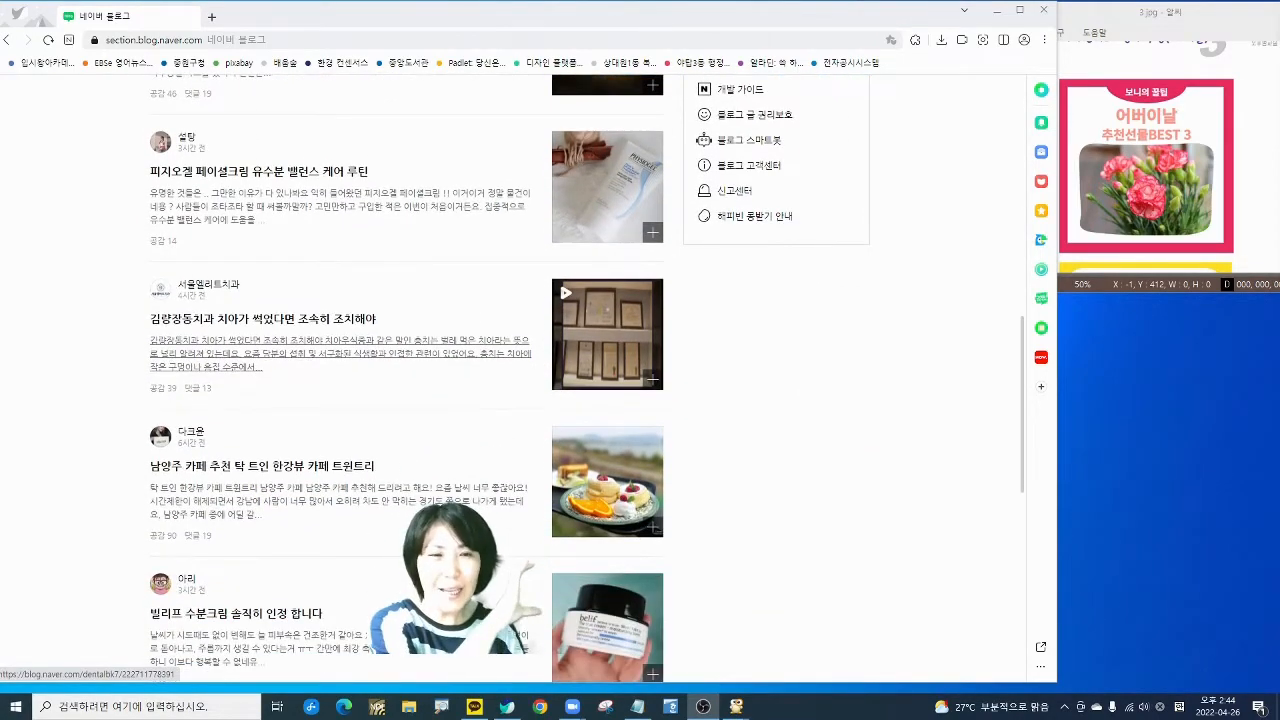
scroll(340, 355, "down", 3)
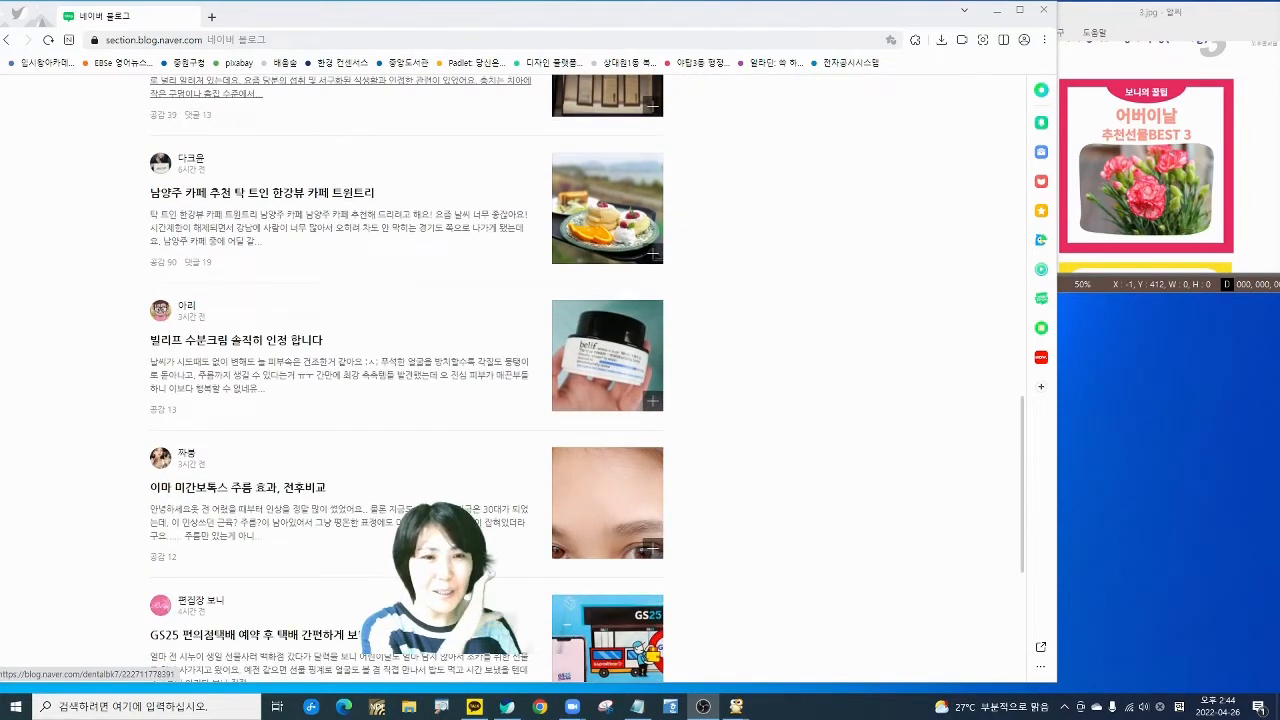
scroll(340, 355, "down", 1)
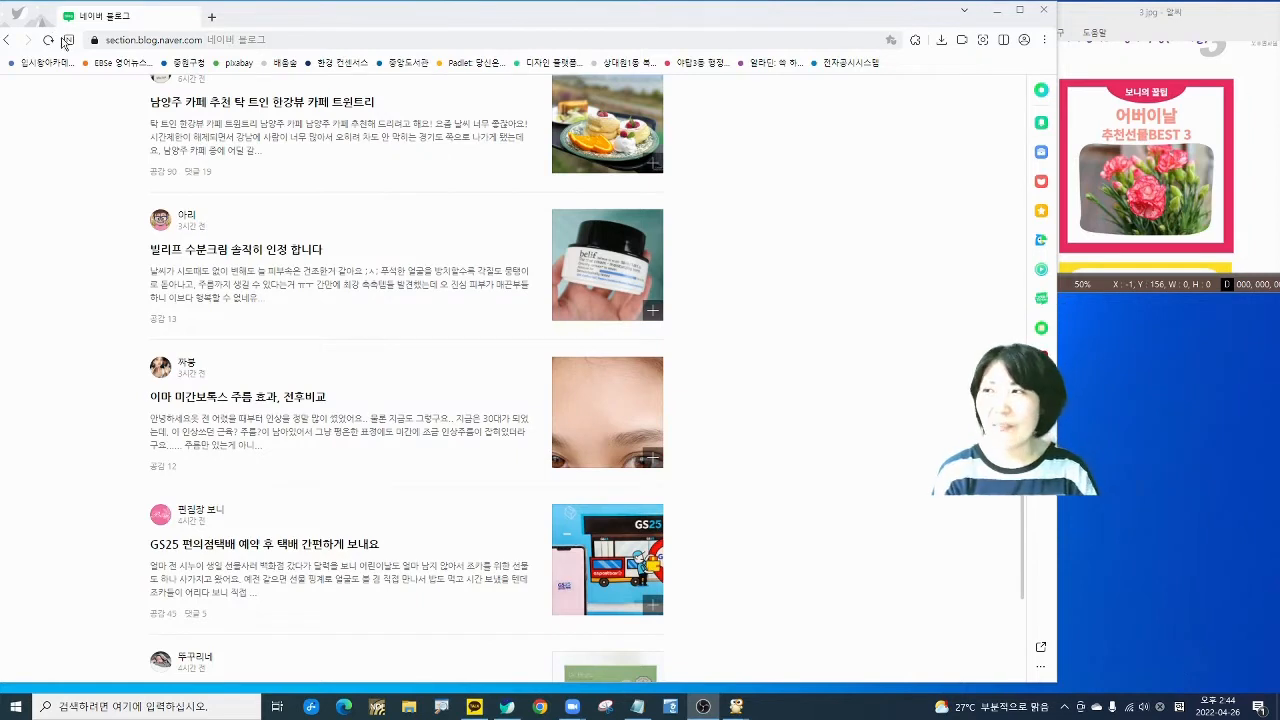
- Search Naver for 미리캔버스 and open the 디자인 플랫폼 미리캔버스 site in a new tab
left_click(66, 40)
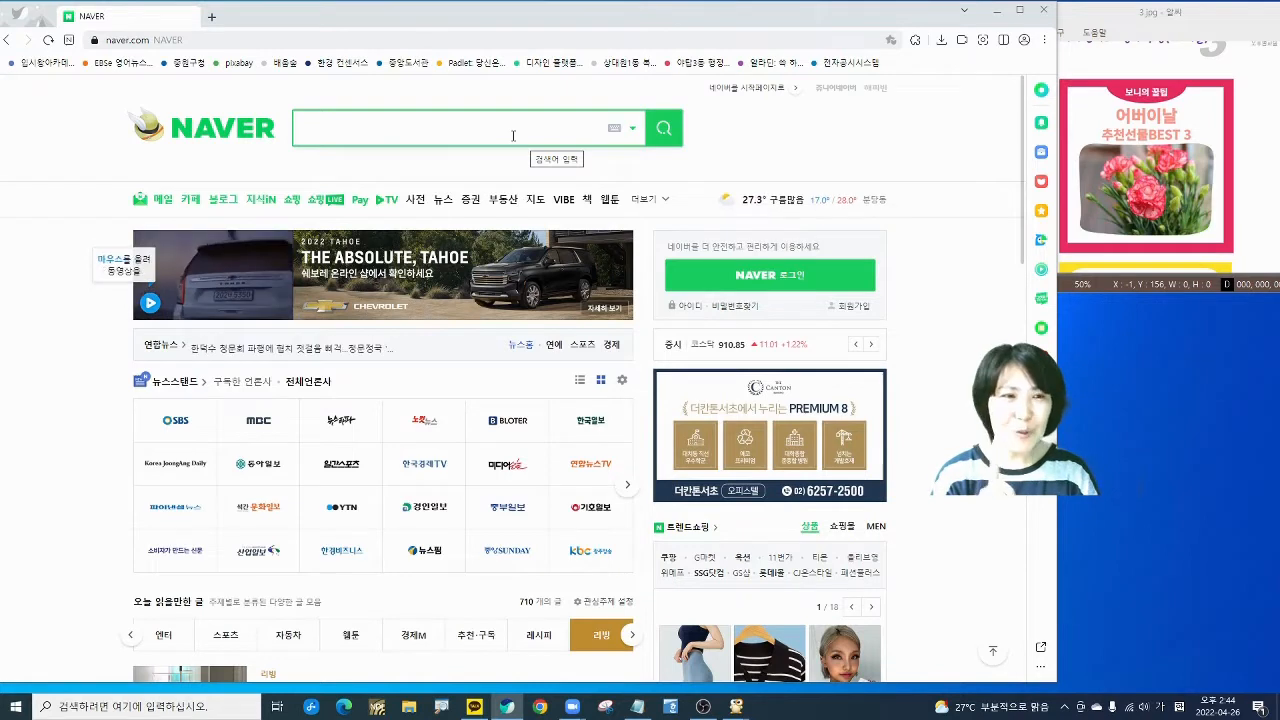
left_click(510, 132)
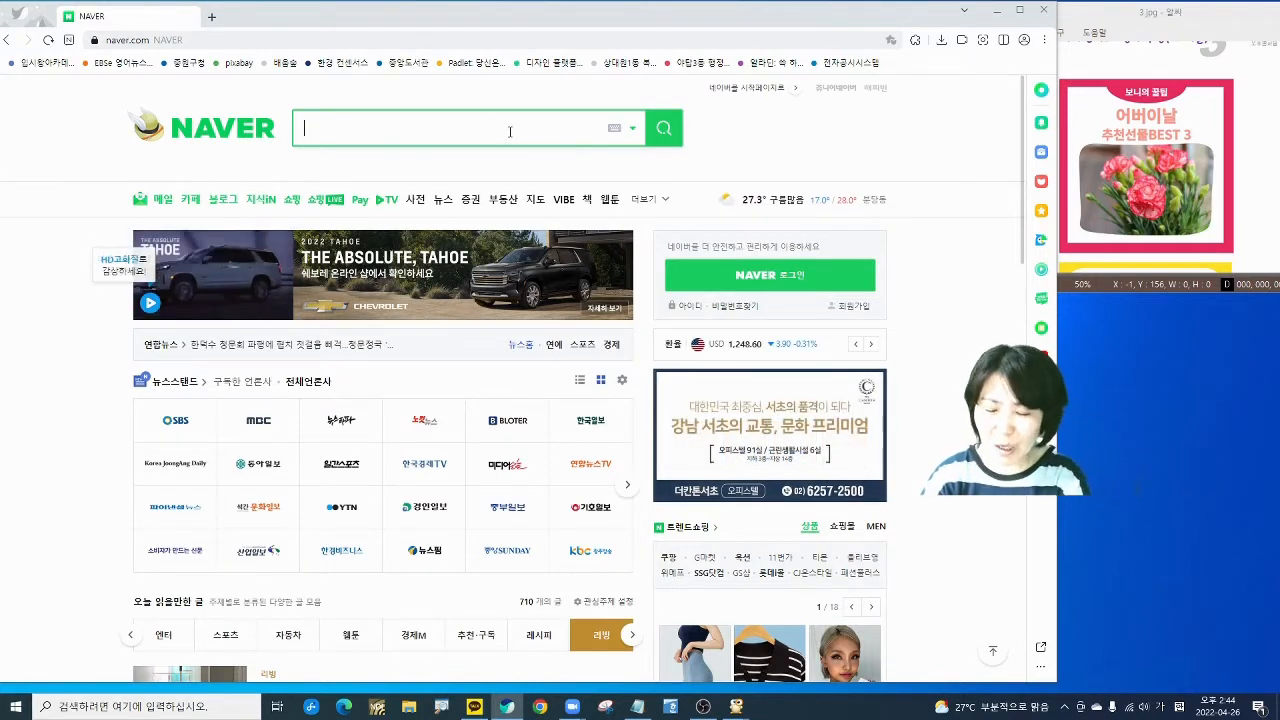
type("미리")
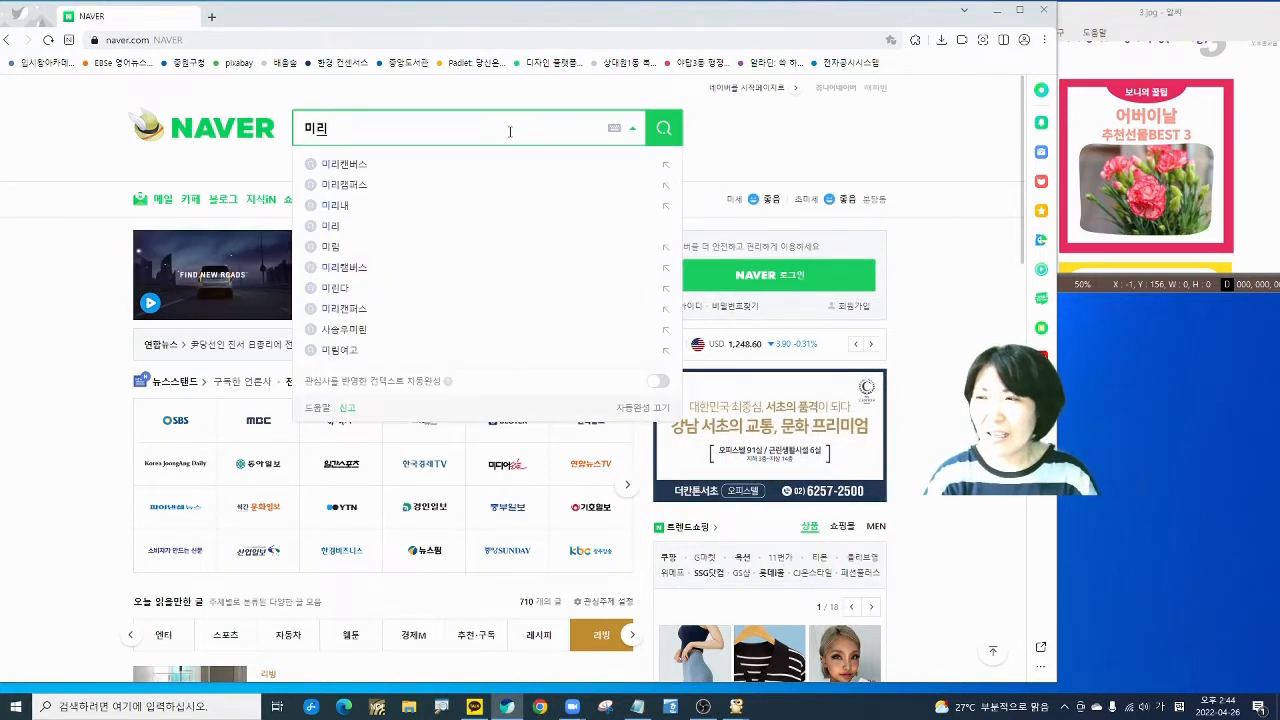
left_click(340, 163)
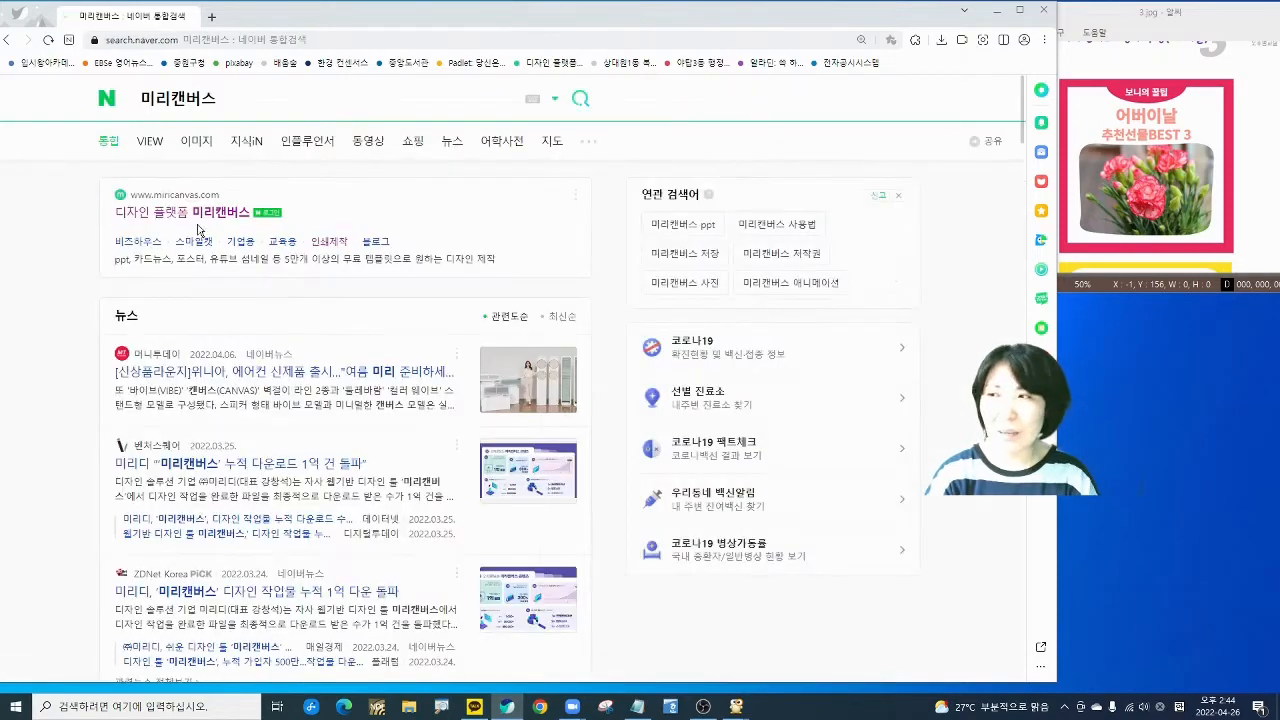
left_click(201, 213)
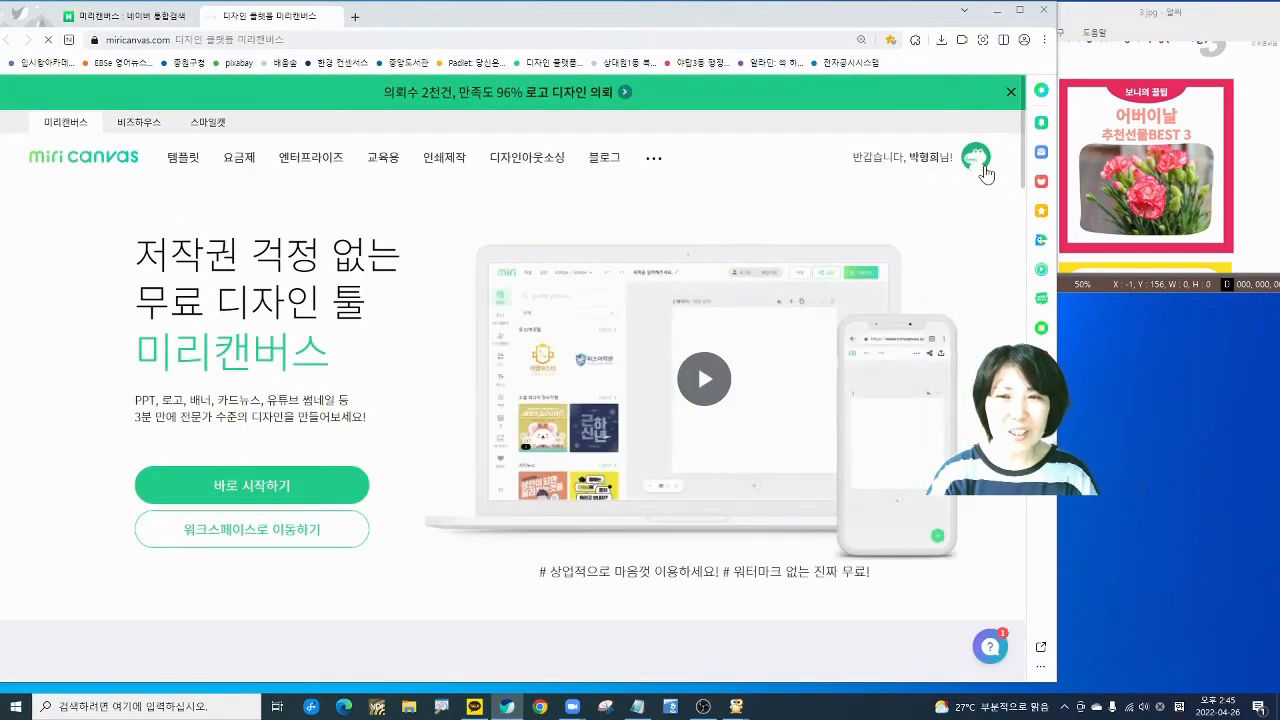
- Log out of Miricanvas from the account menu and confirm
left_click(975, 157)
left_click(900, 390)
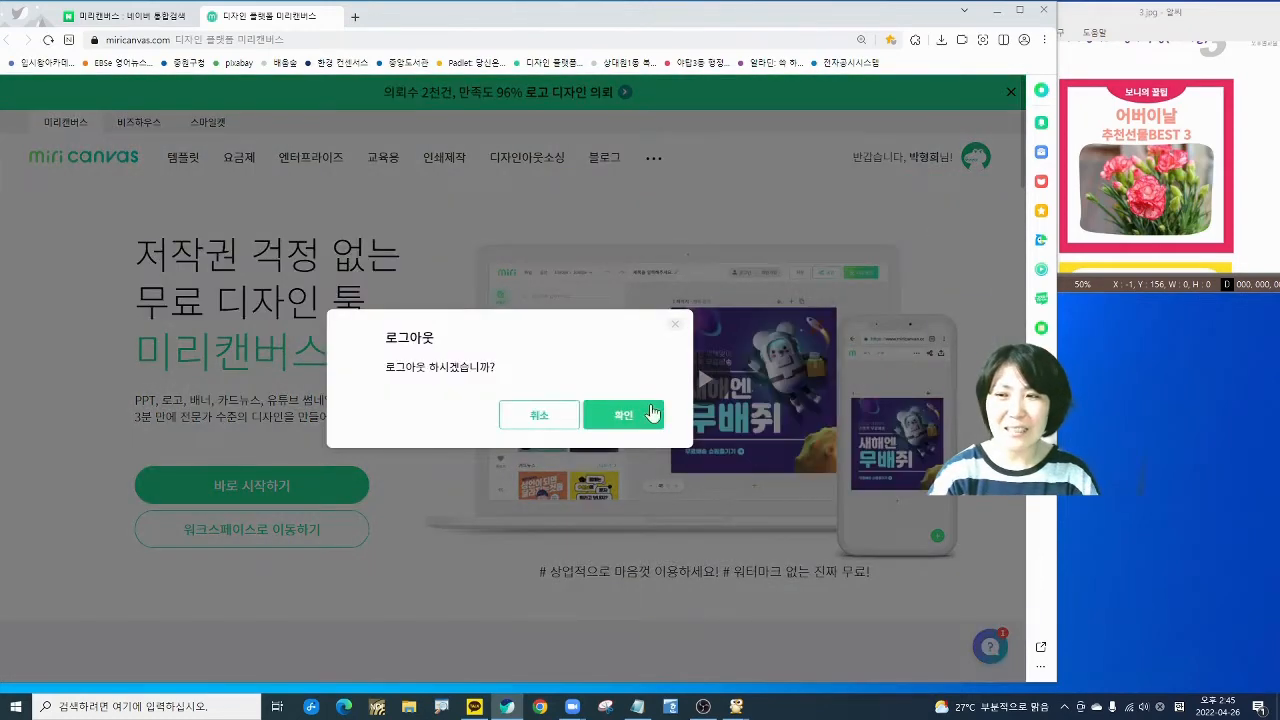
left_click(640, 414)
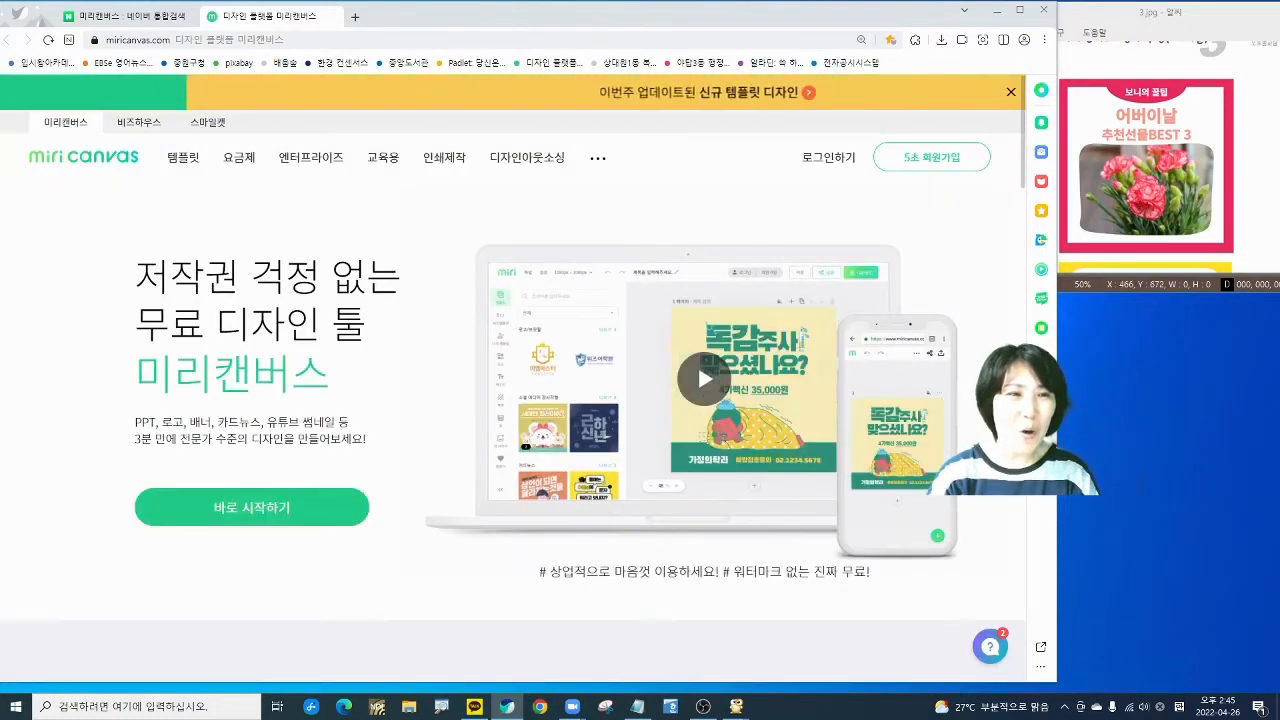
- Sign back in with the Naver account's ID and password, choosing 로그인 유지하기
left_click(815, 159)
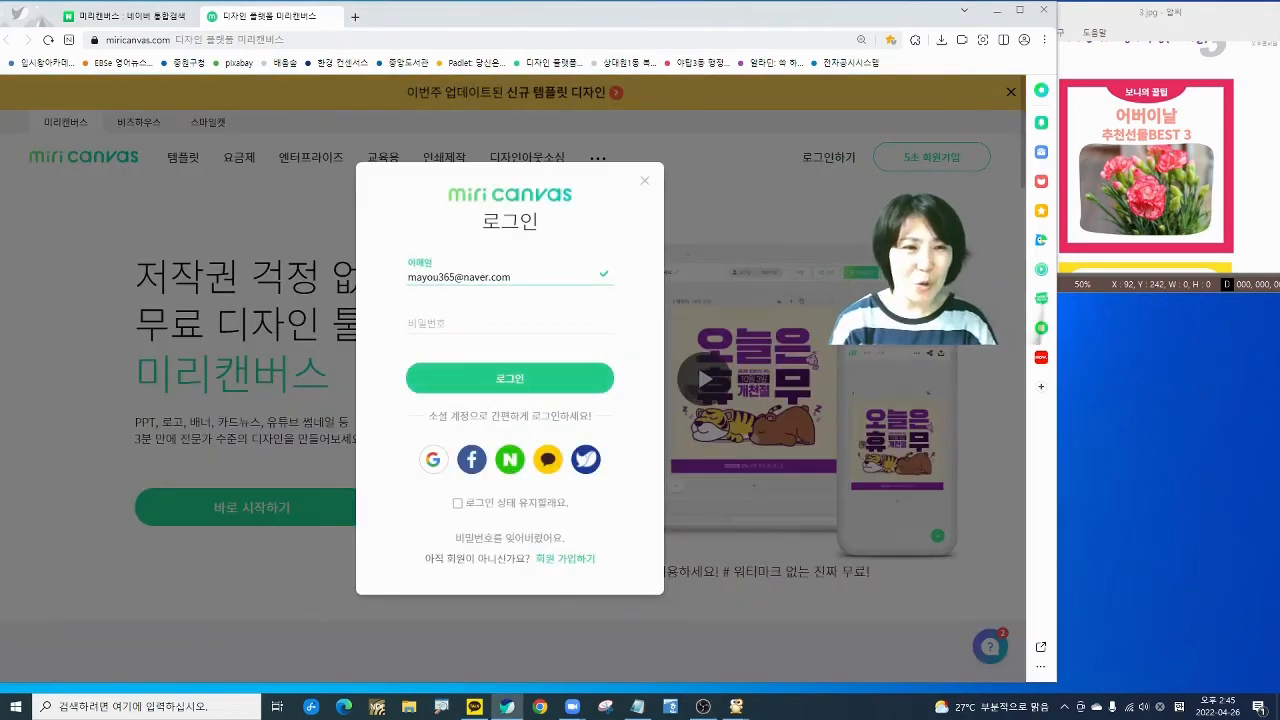
left_click(509, 459)
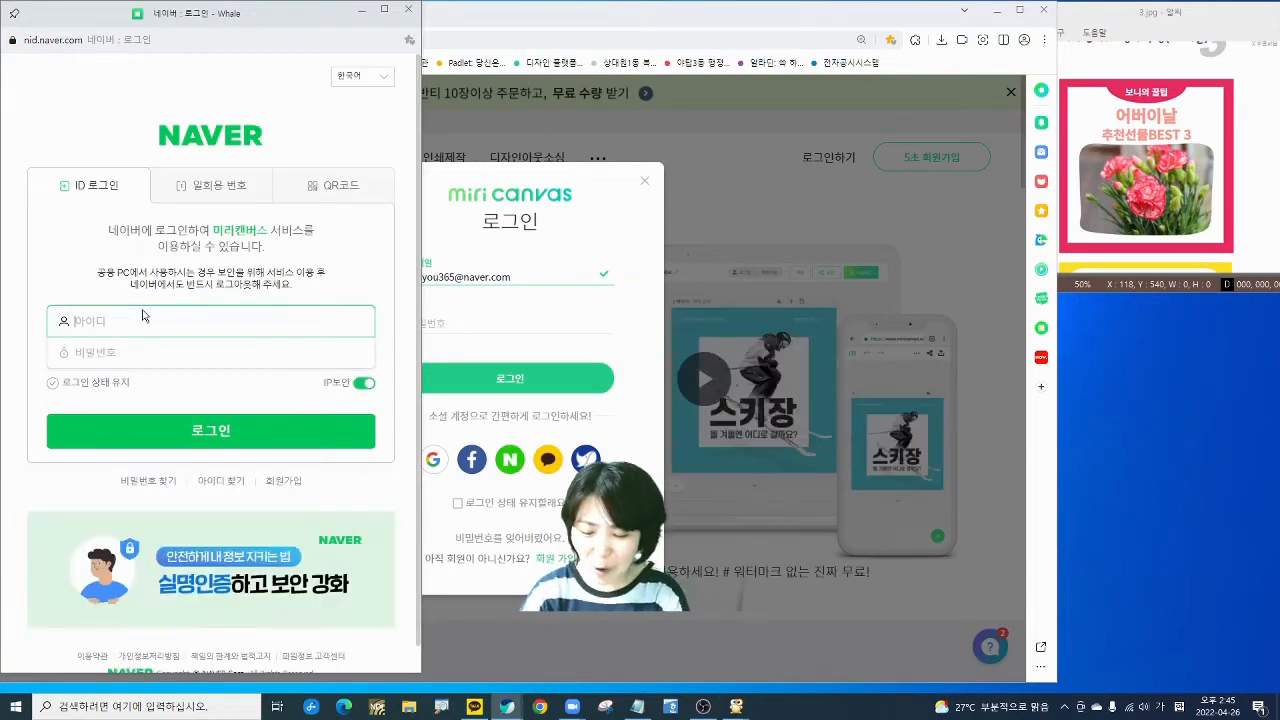
key("BackSpace")
key("BackSpace")
key("BackSpace")
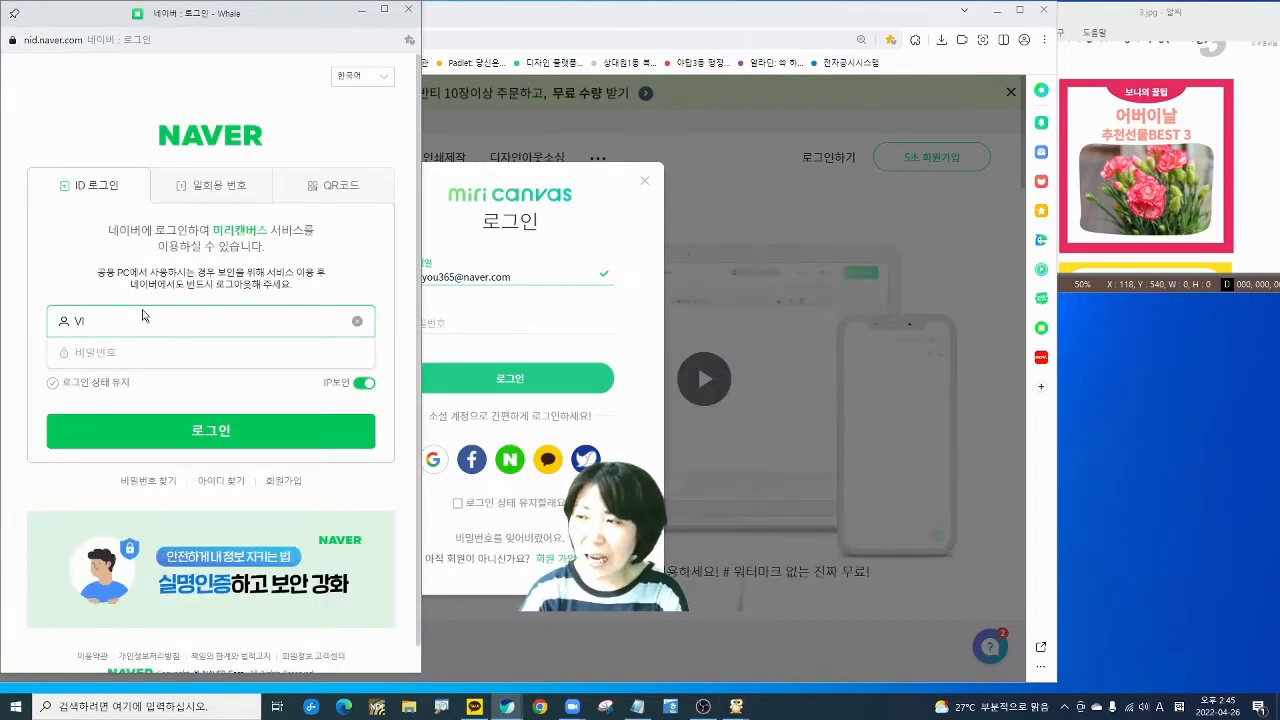
key("Tab")
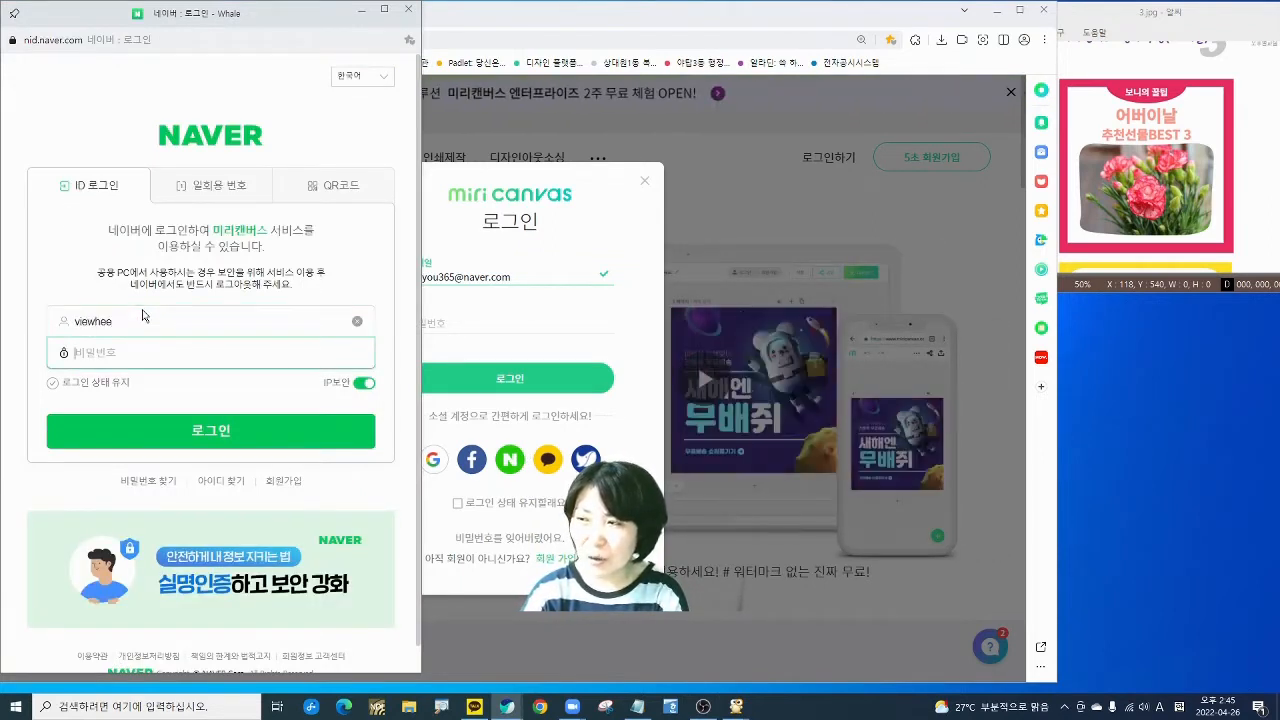
type("•••••••")
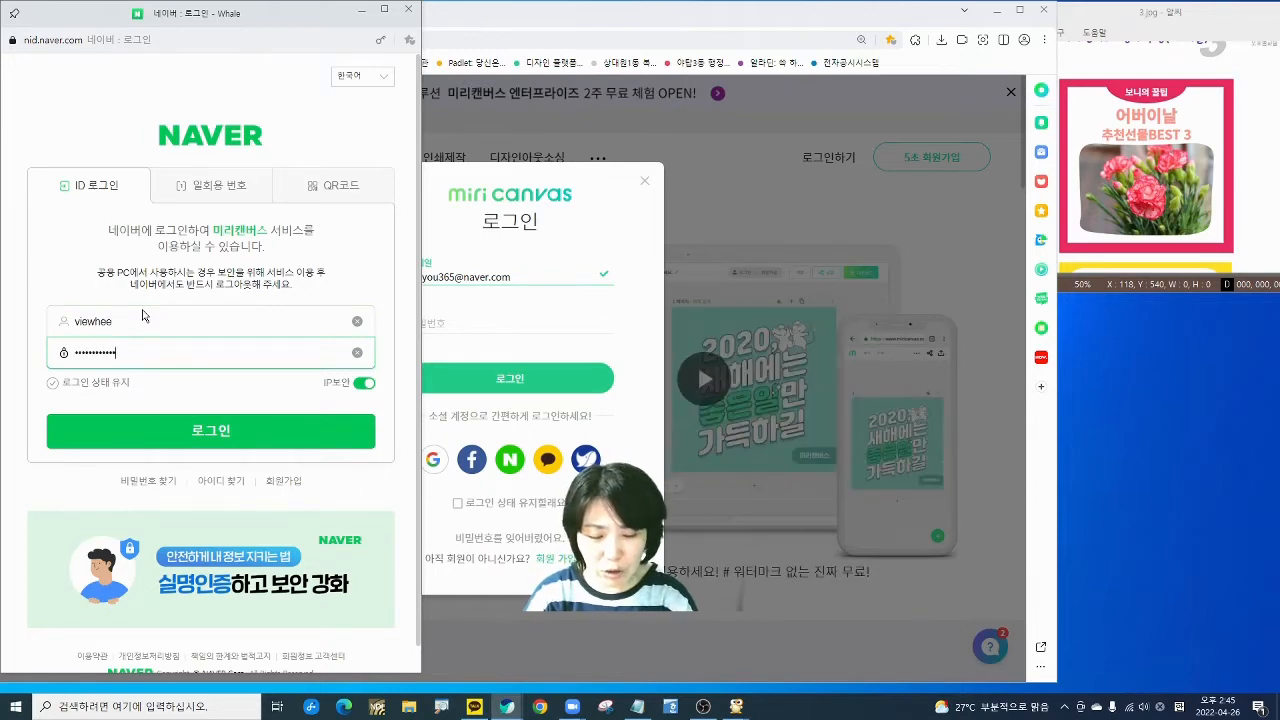
key("Return")
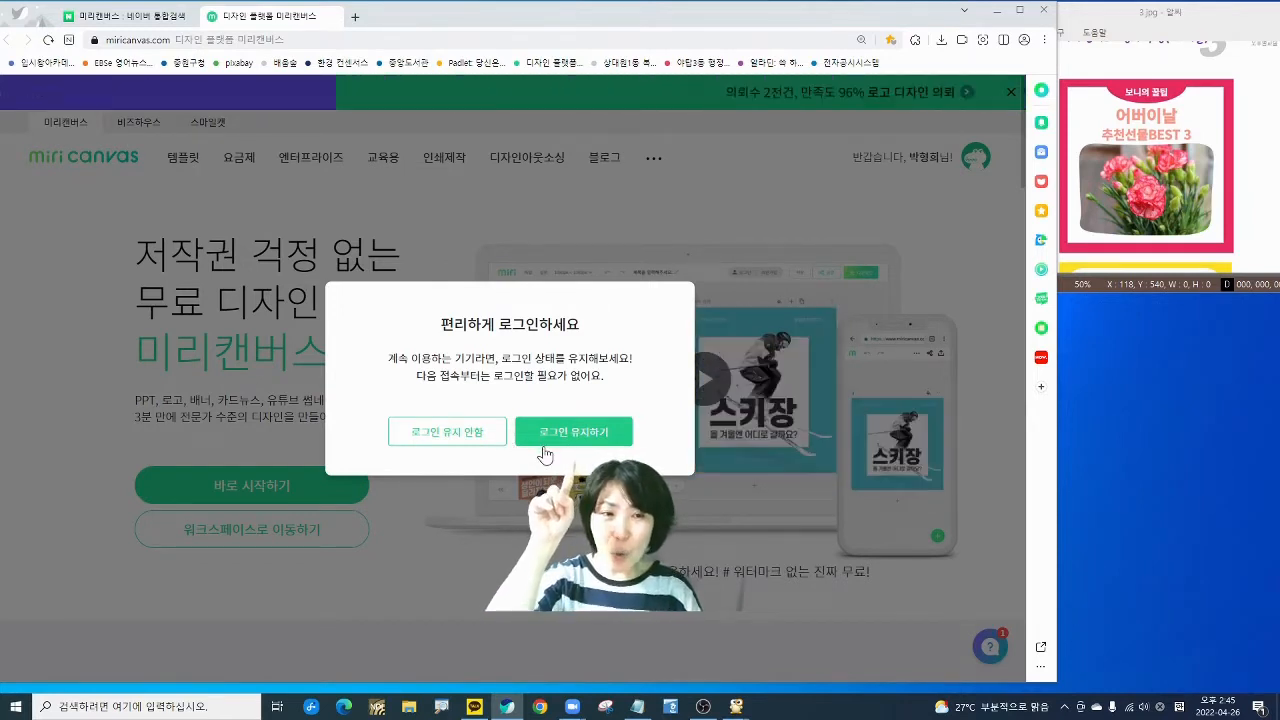
left_click(449, 432)
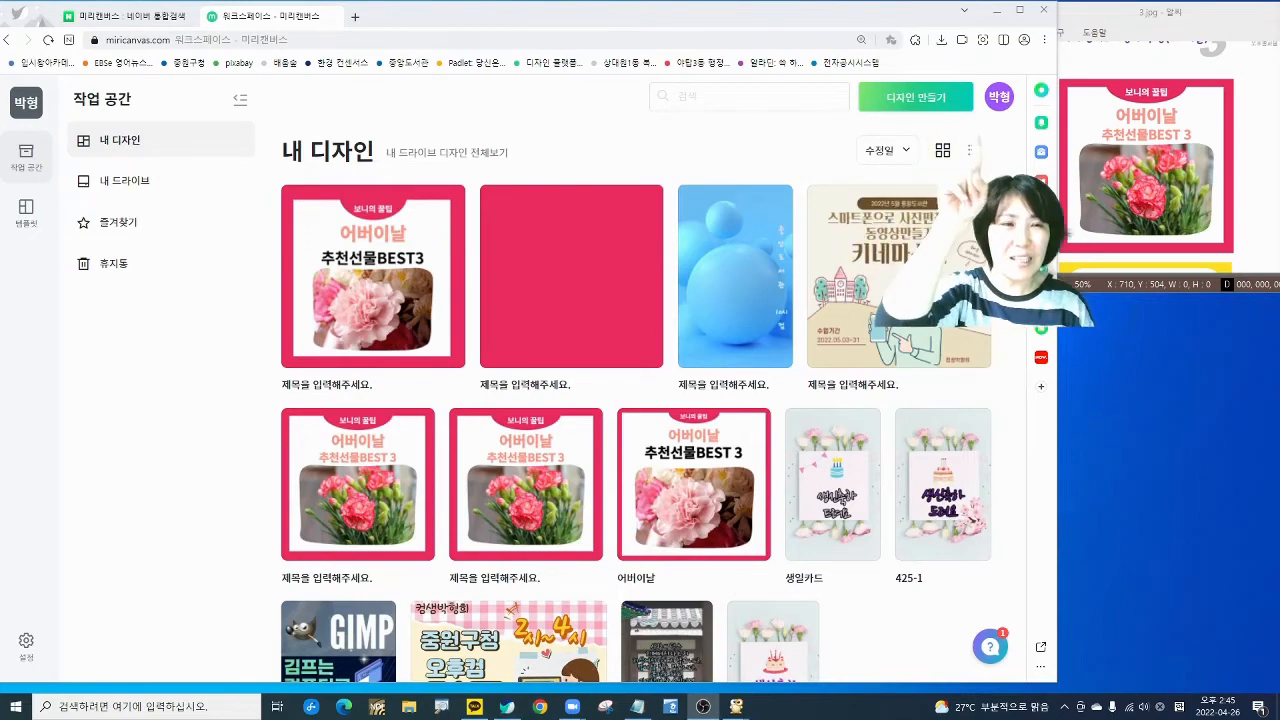
- Create a new 1080 × 1080 px 소셜 미디어 정사각형 design from 디자인 만들기
left_click(910, 100)
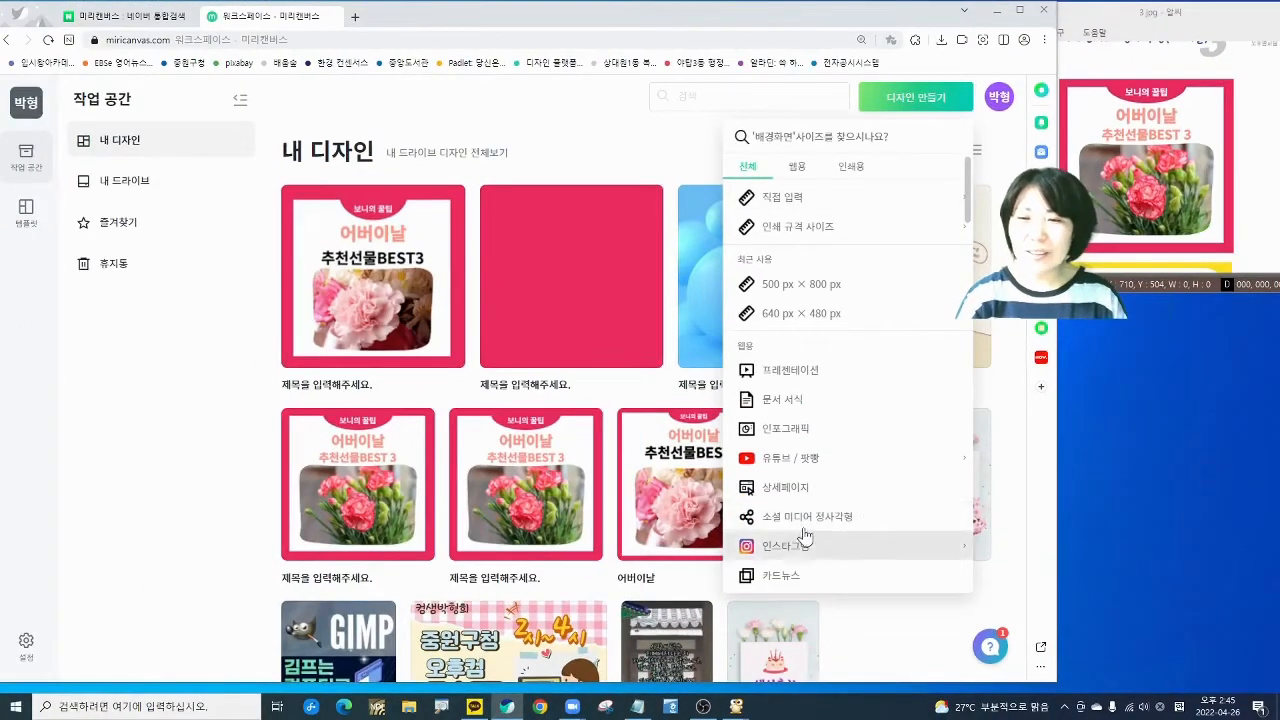
left_click(780, 358)
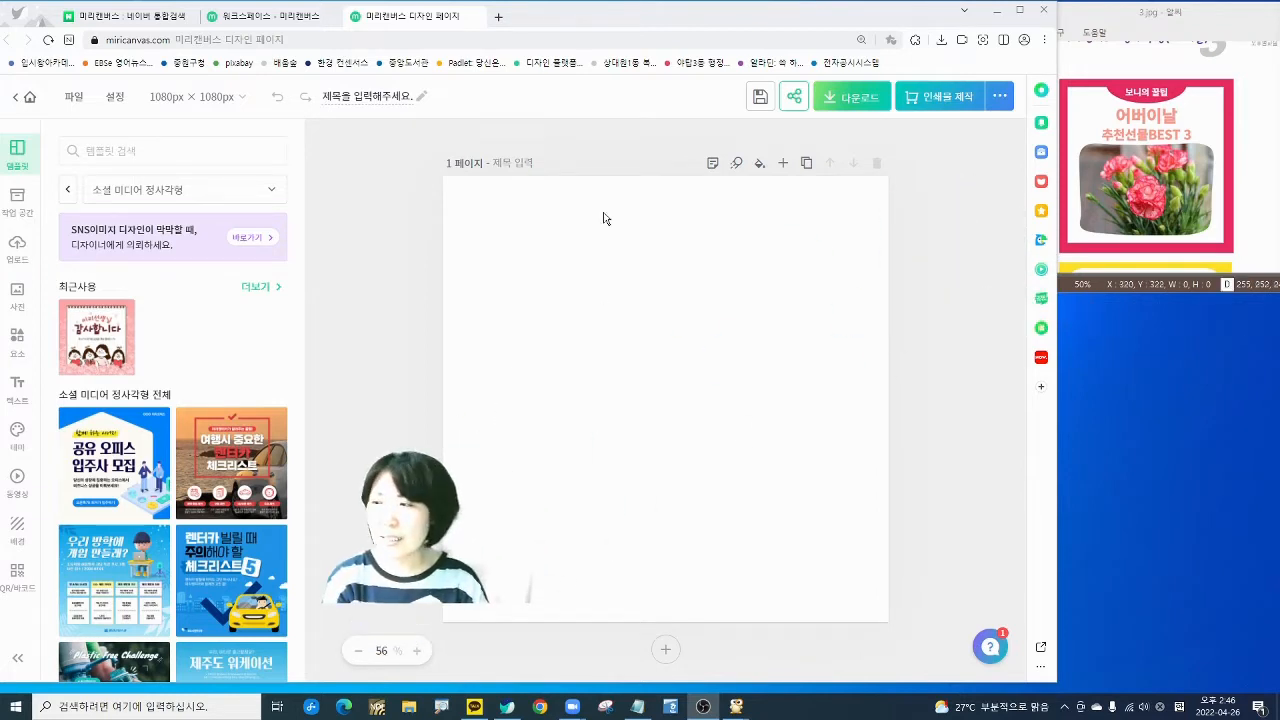
- Give the page a solid red-orange 단색 background and bring up the 테마 colour palettes
left_click(27, 540)
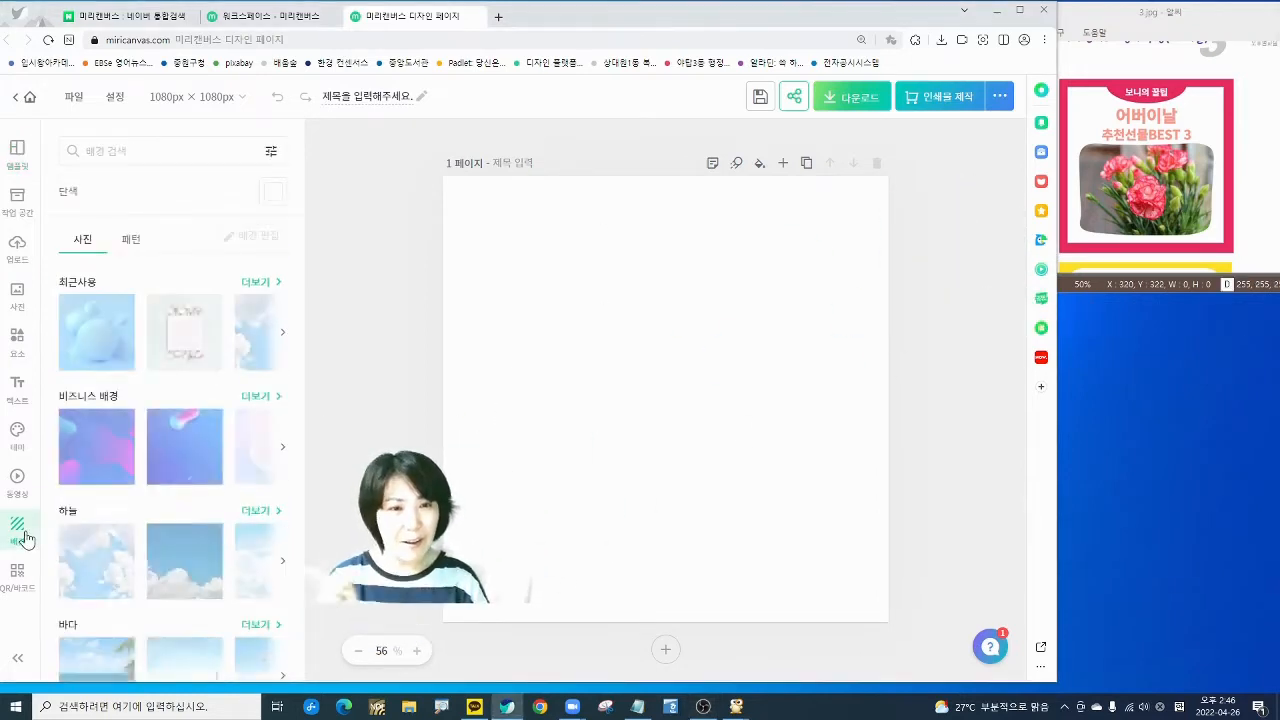
left_click(273, 192)
left_click(298, 418)
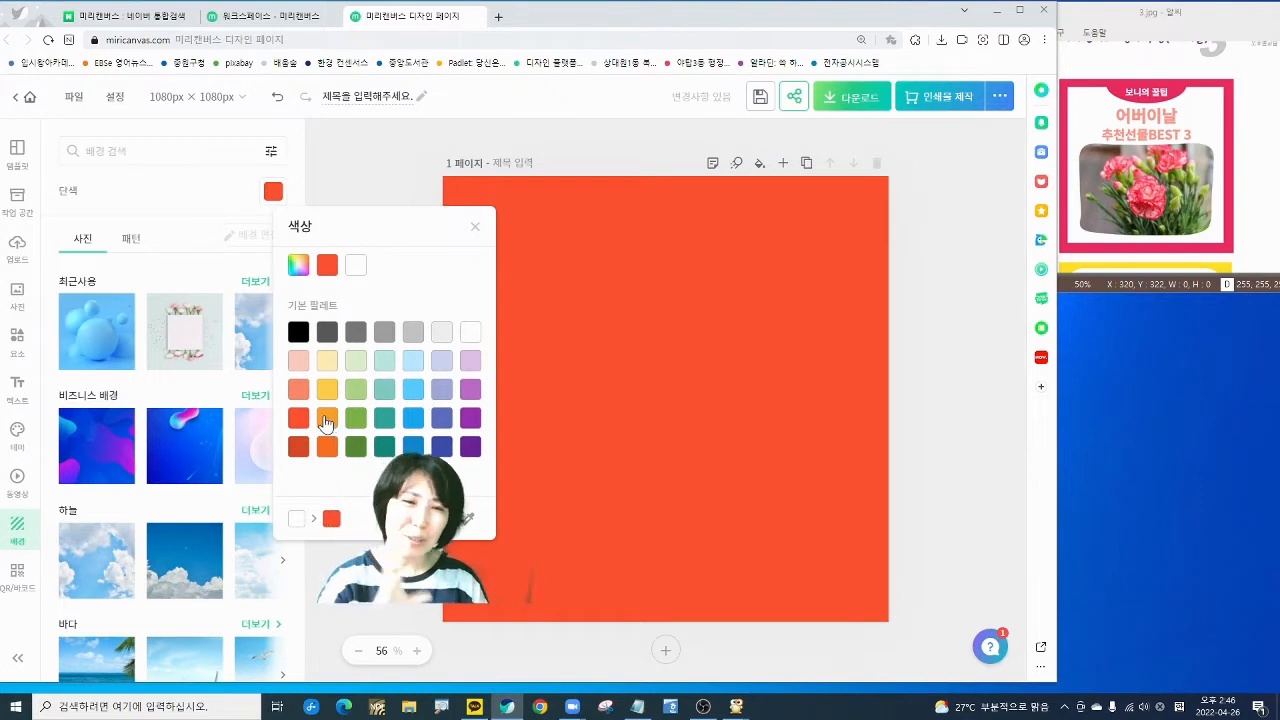
left_click(423, 148)
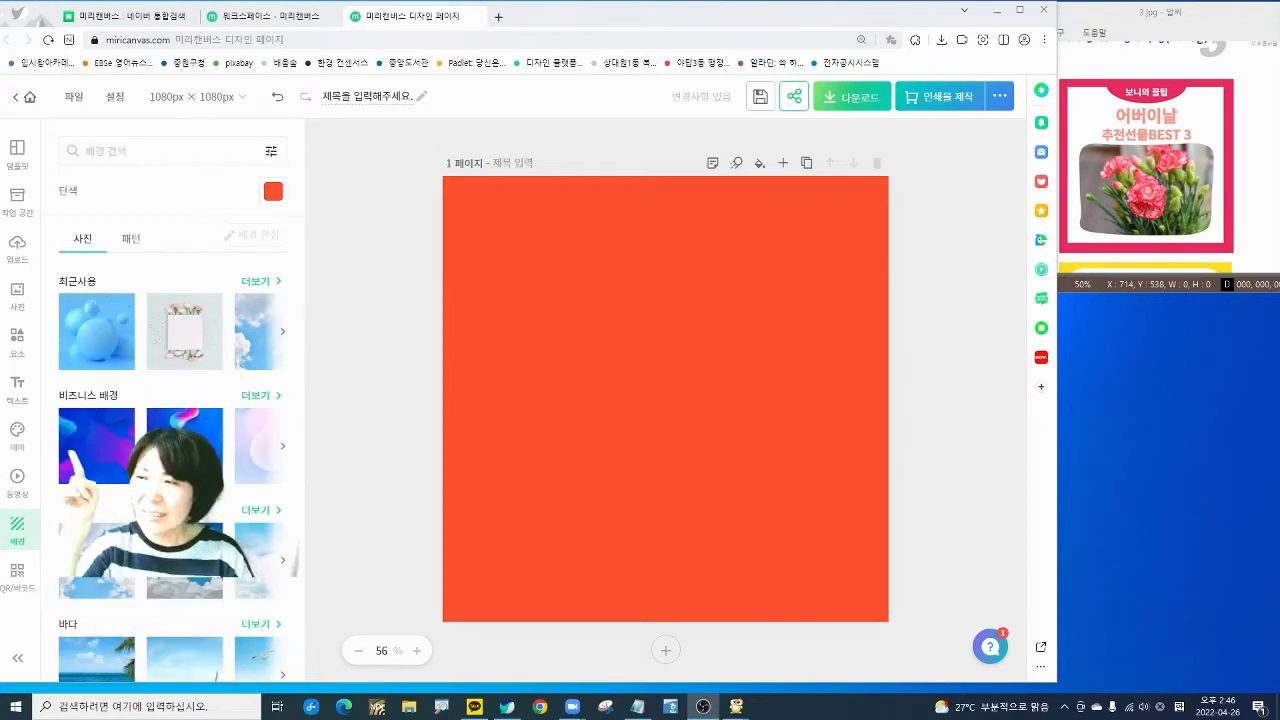
left_click(17, 435)
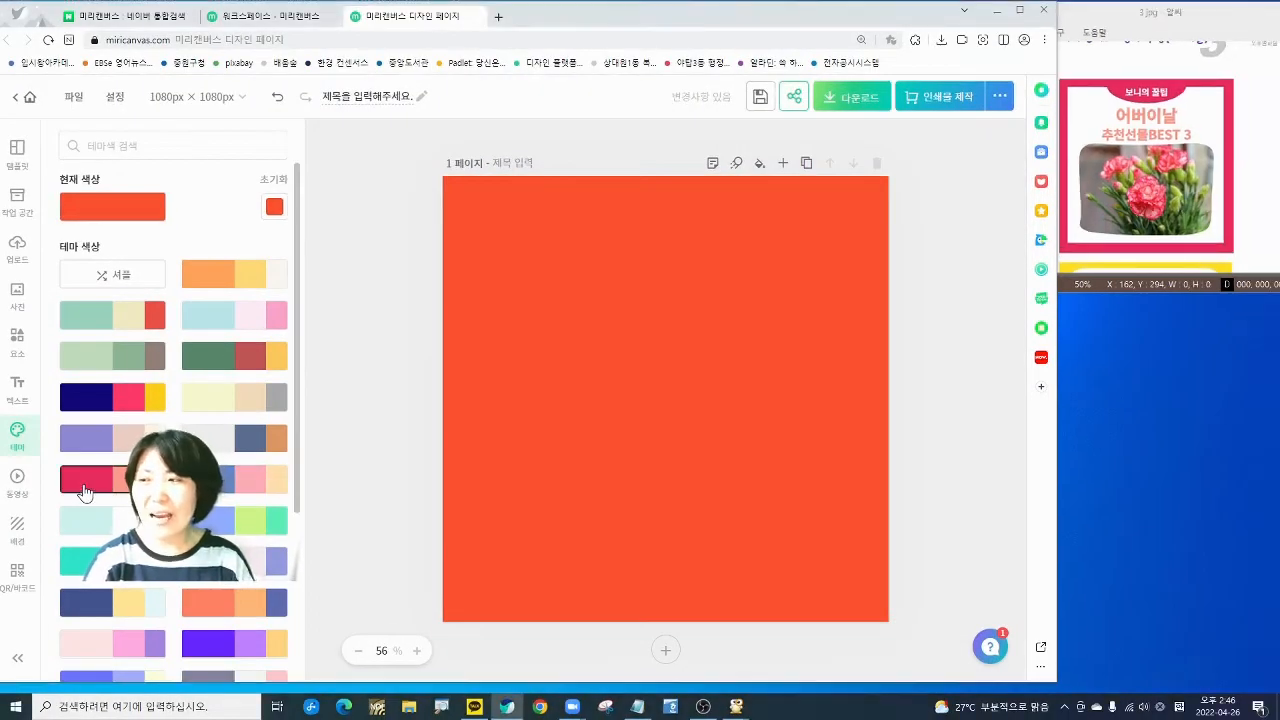
- Apply the red-pink theme palette, shuffling three times until the background returns to pink-red
left_click(170, 365)
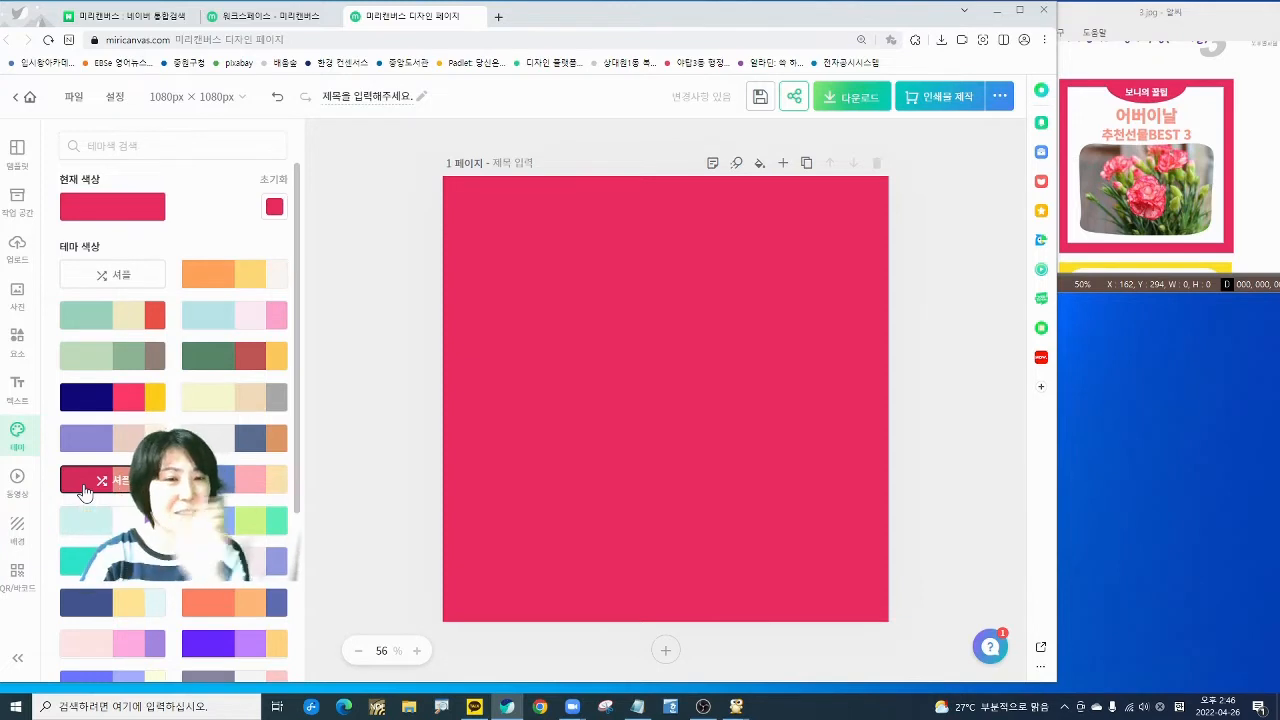
left_click(84, 490)
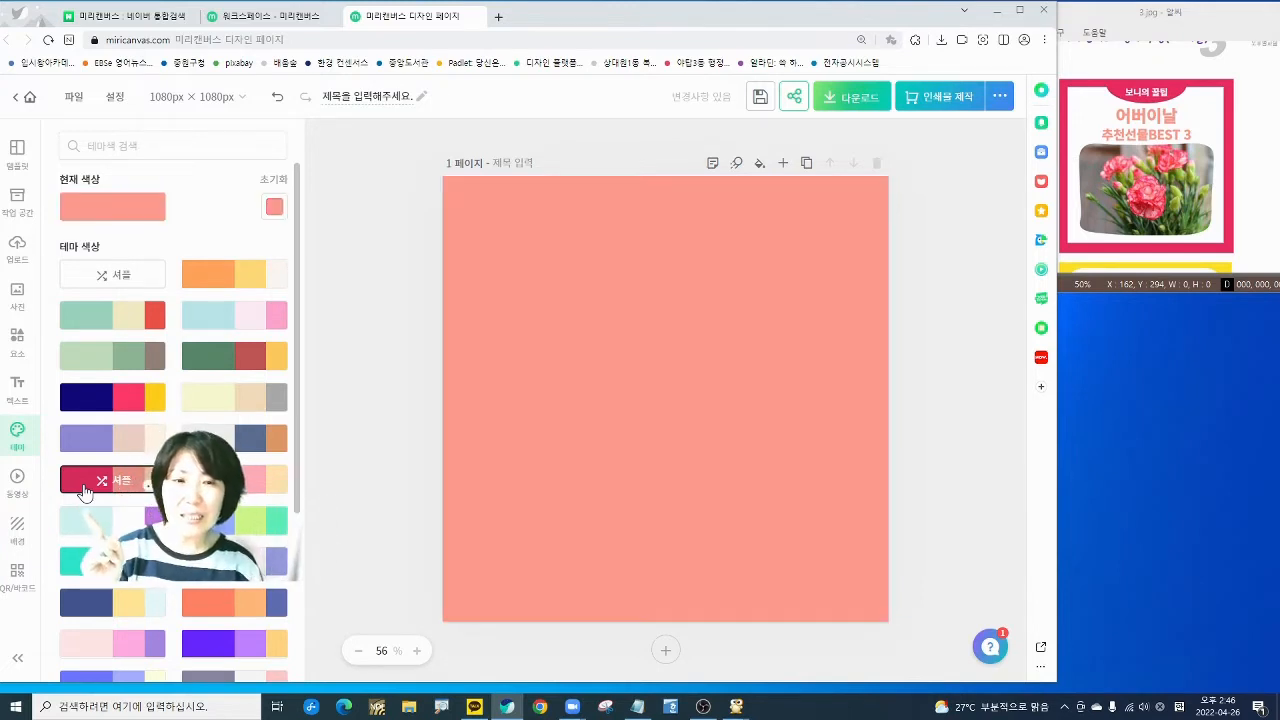
left_click(84, 490)
left_click(84, 490)
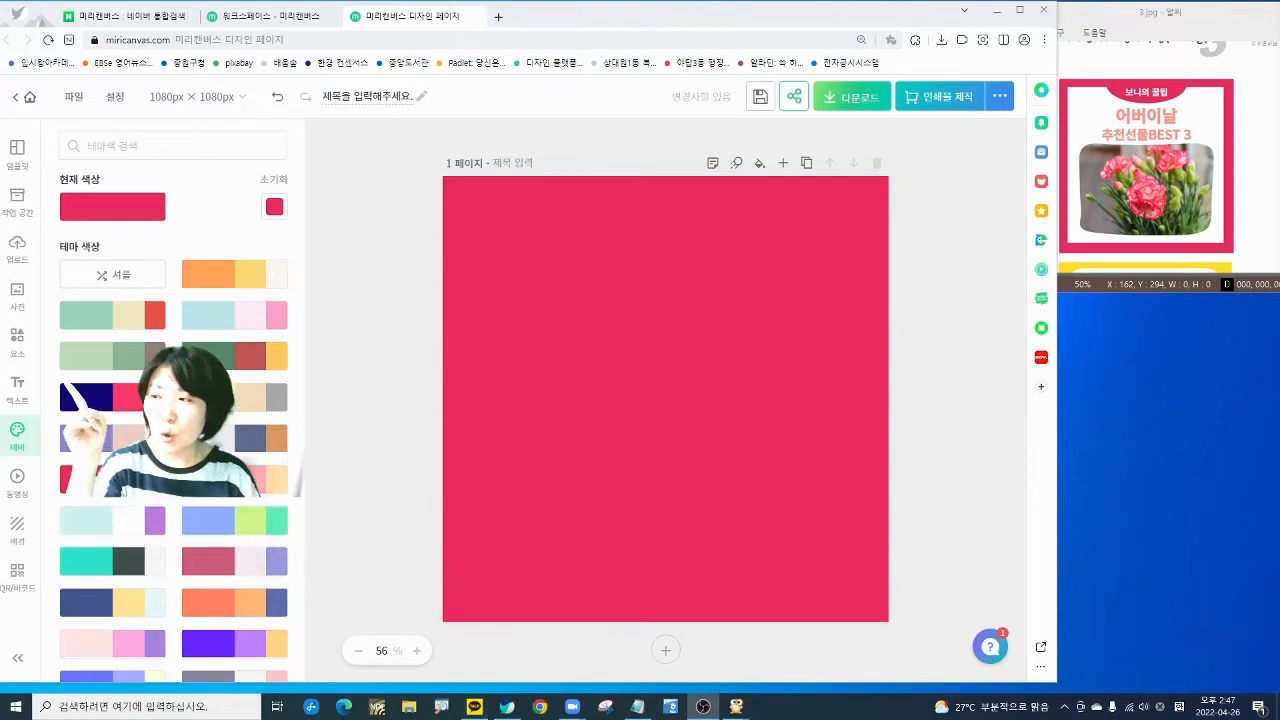
left_click(17, 340)
- Add a square shape, stretch it to 982 × 982 px, and fill it white
left_click(113, 217)
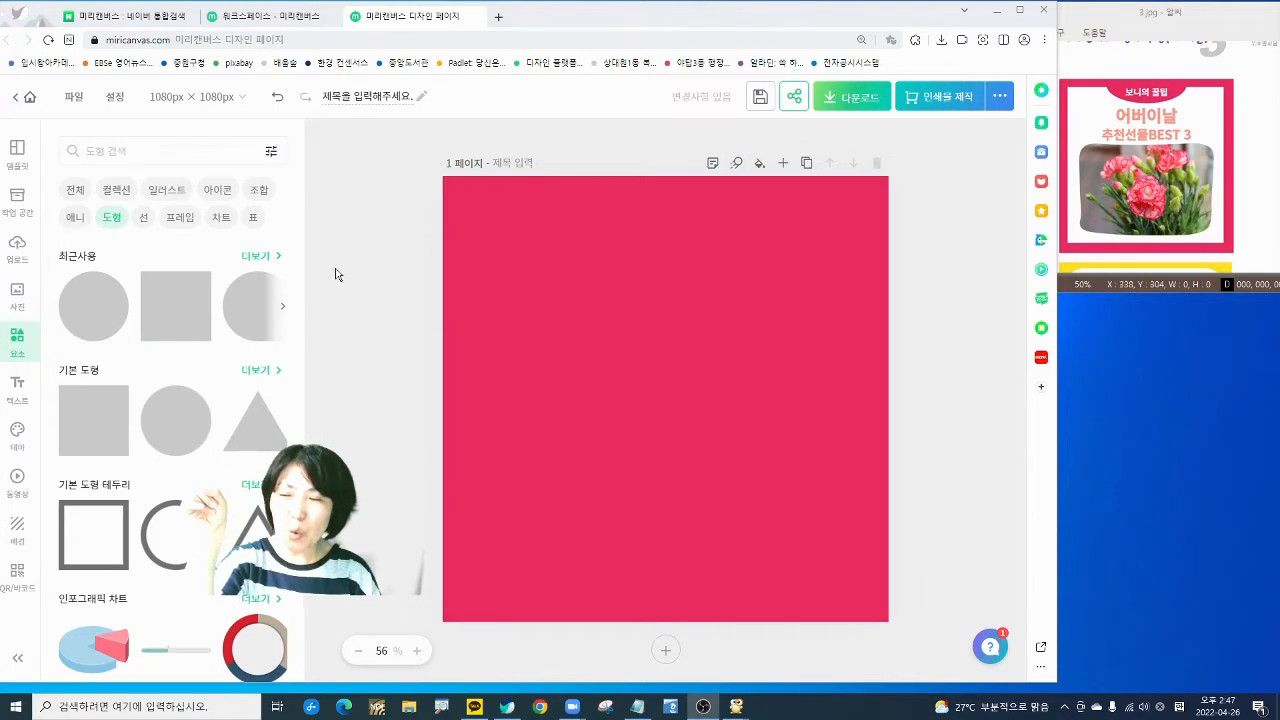
left_click(87, 432)
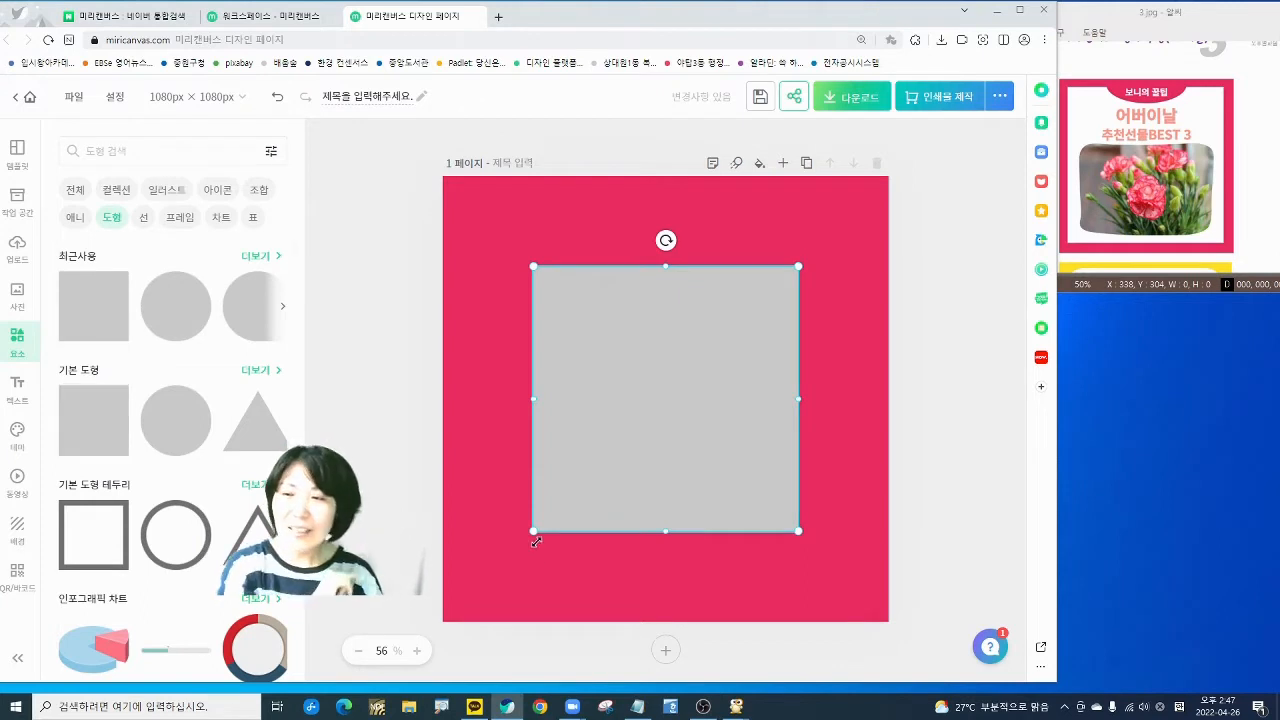
left_click_drag(533, 532, 482, 602)
left_click_drag(475, 613, 476, 612)
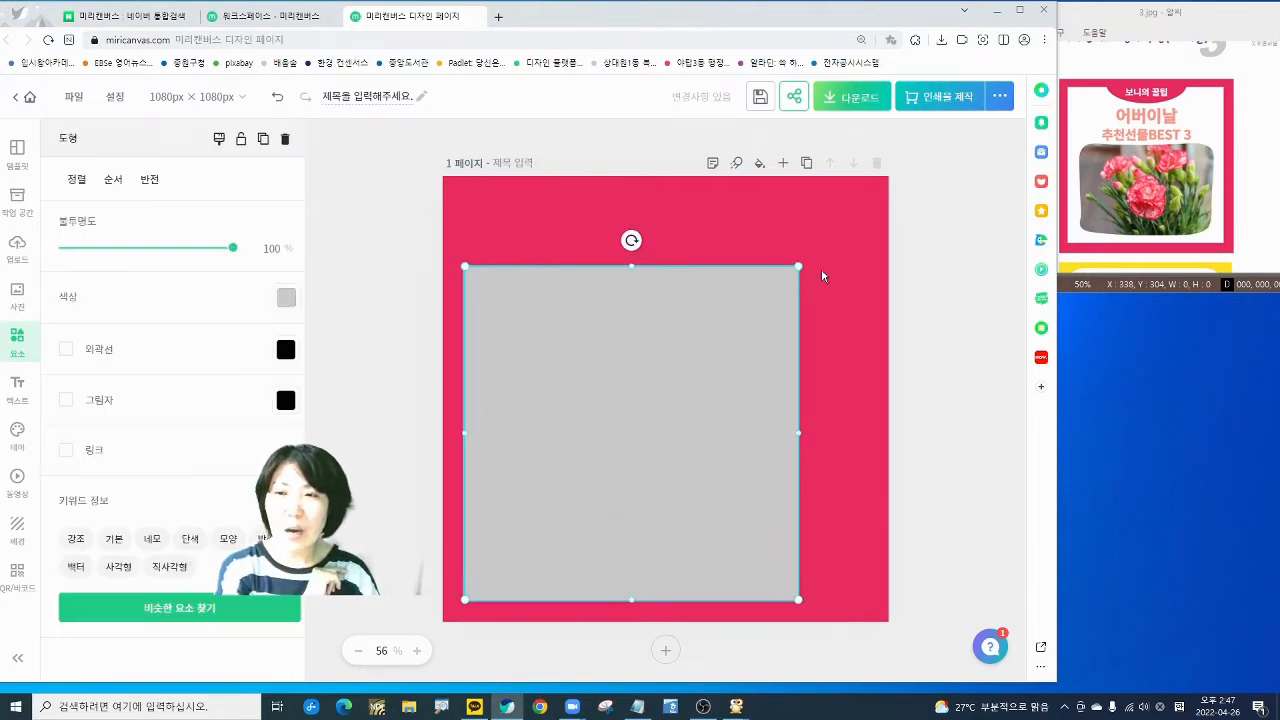
left_click_drag(797, 265, 865, 191)
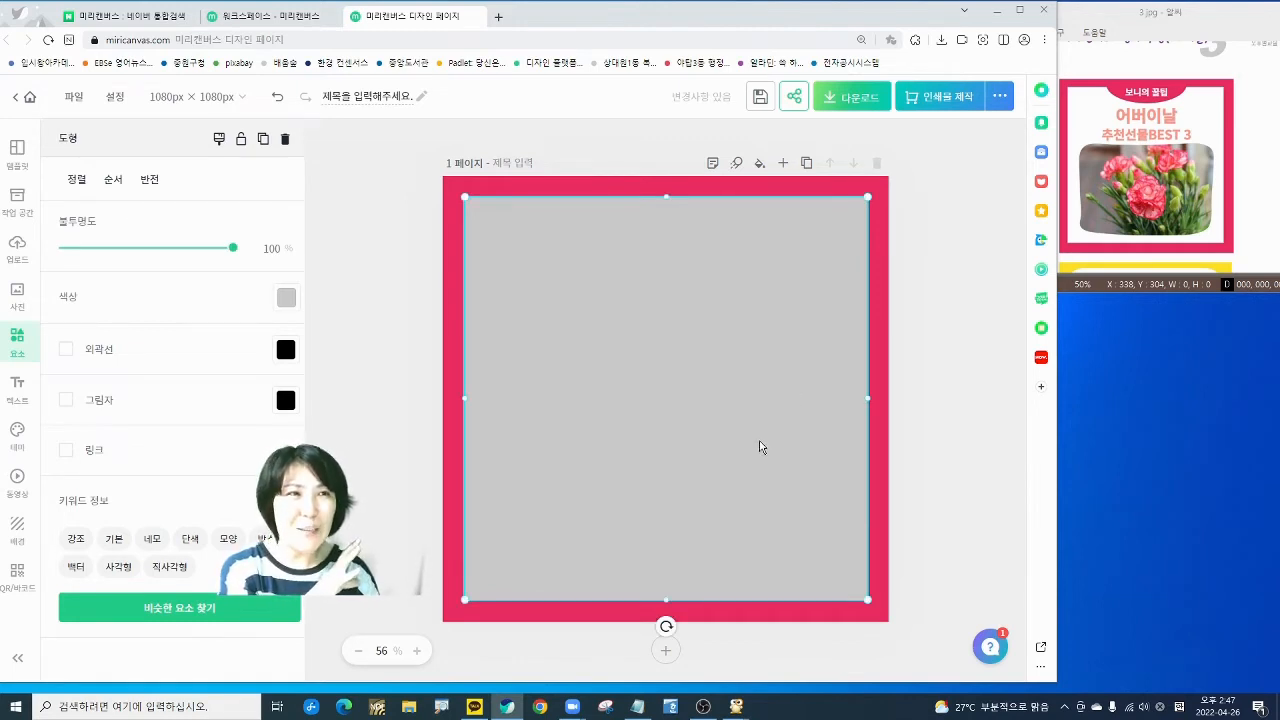
left_click(286, 299)
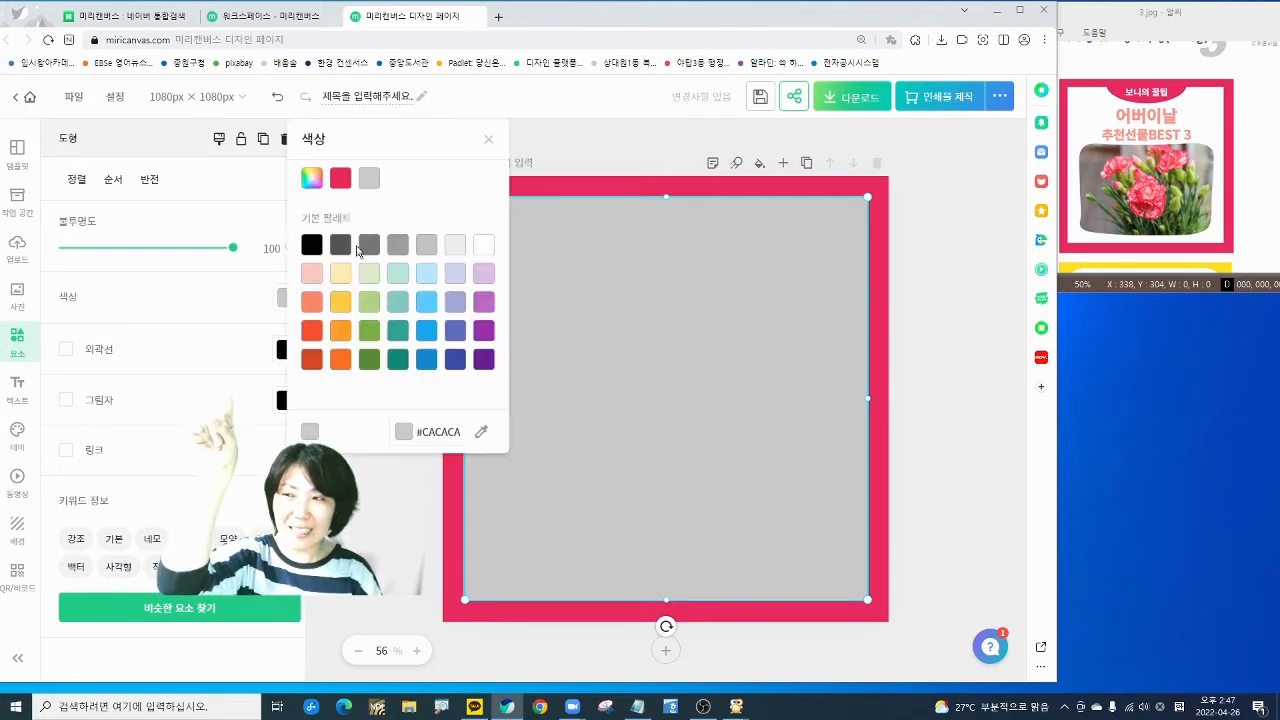
left_click(483, 245)
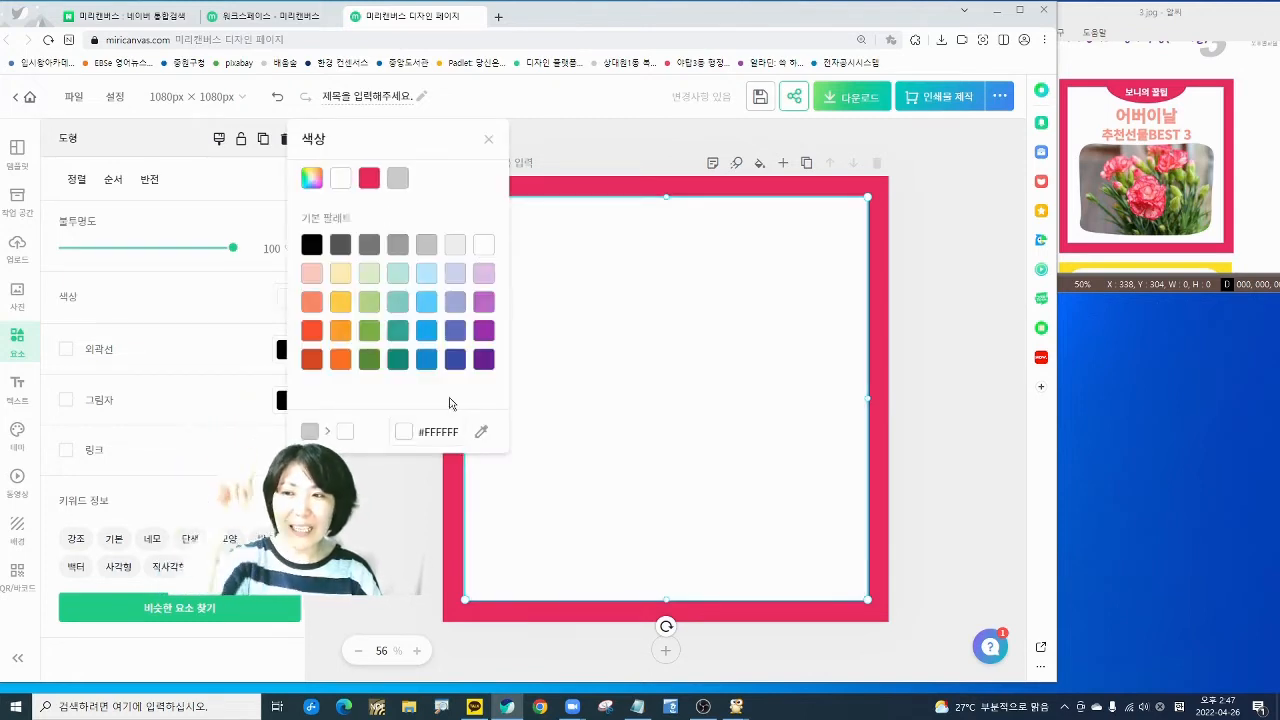
left_click(390, 509)
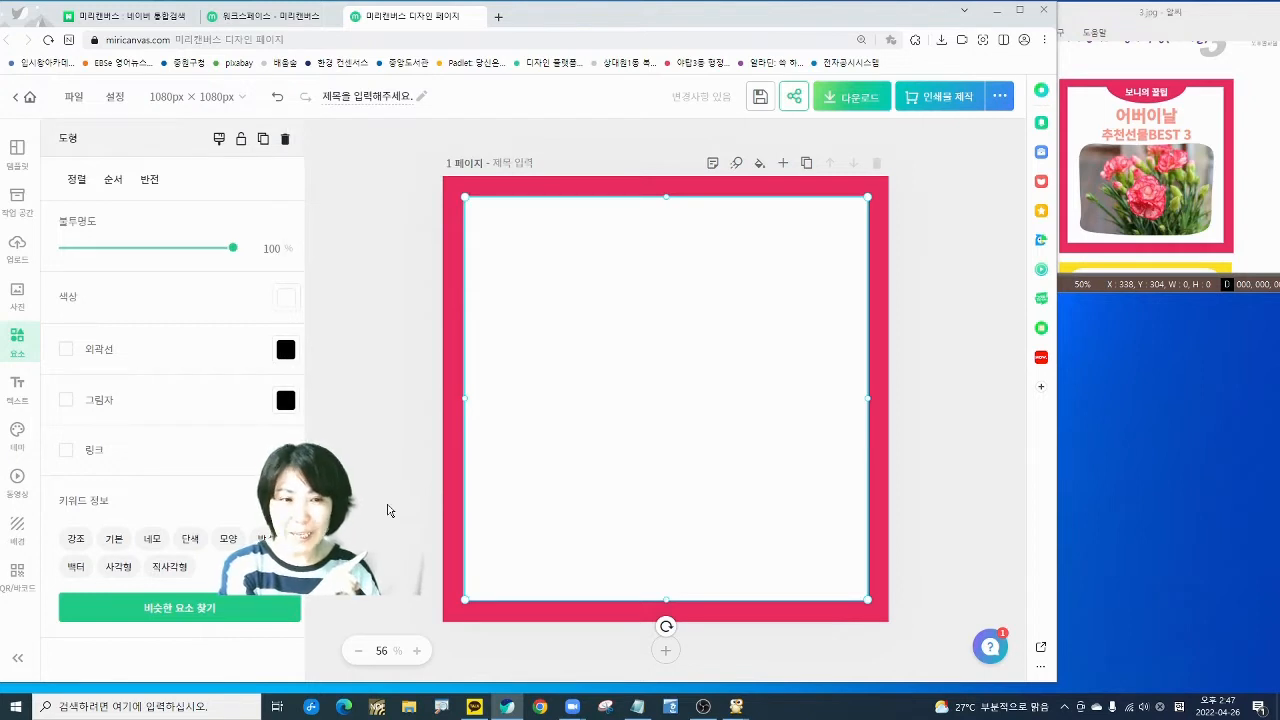
left_click(390, 509)
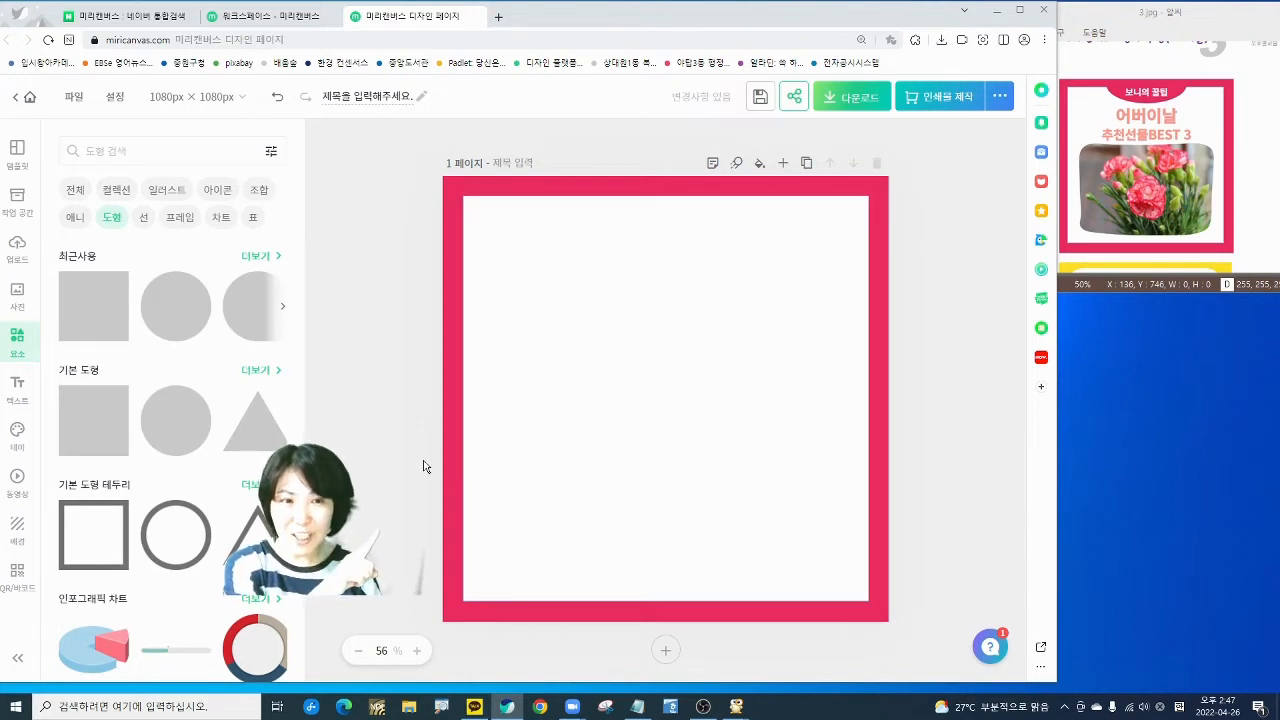
- Add a circle, flatten it into an ellipse at the top border's centre, and colour it #EA2C62
left_click(174, 437)
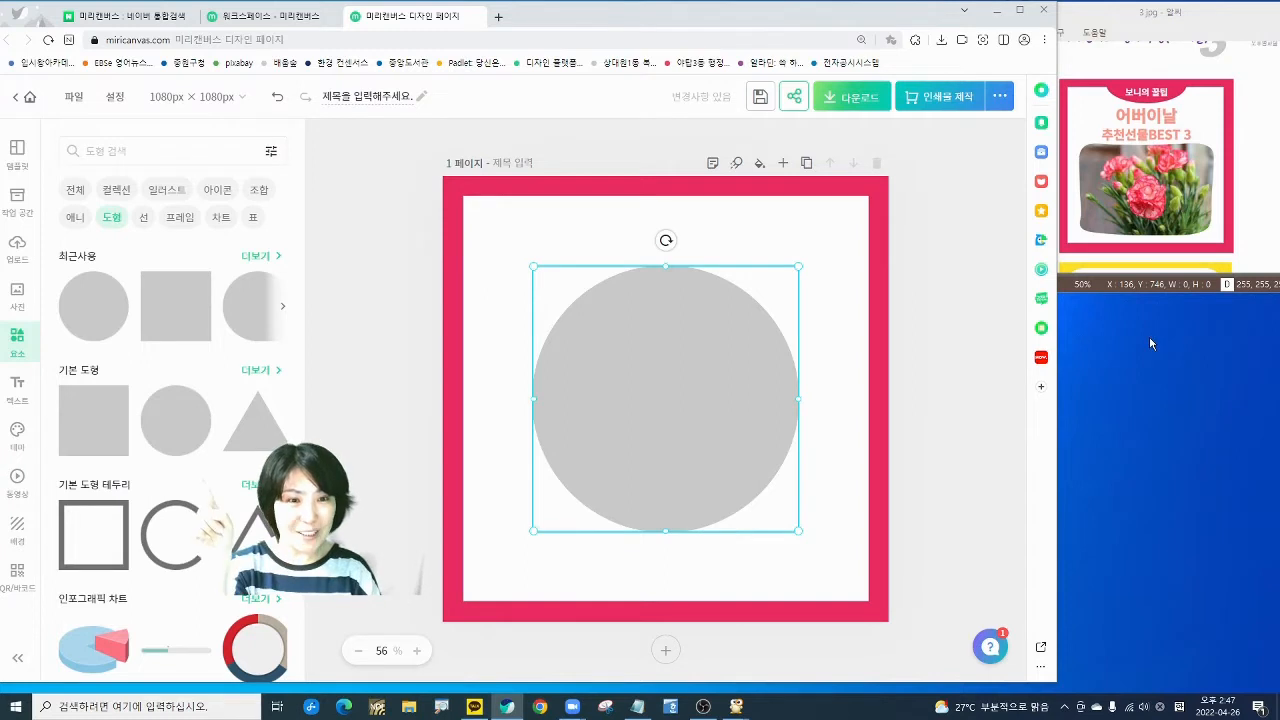
left_click_drag(665, 531, 668, 442)
left_click_drag(533, 354, 631, 352)
left_click_drag(717, 448, 723, 363)
left_click_drag(746, 314, 696, 202)
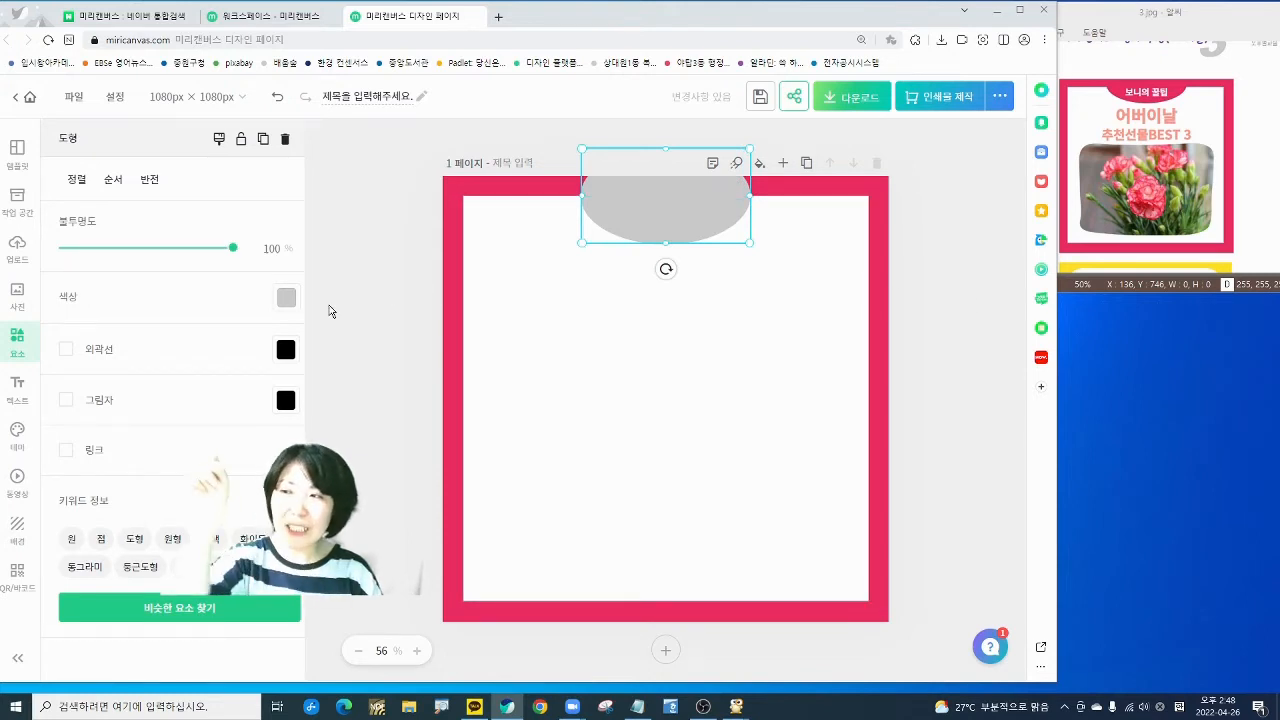
left_click(287, 299)
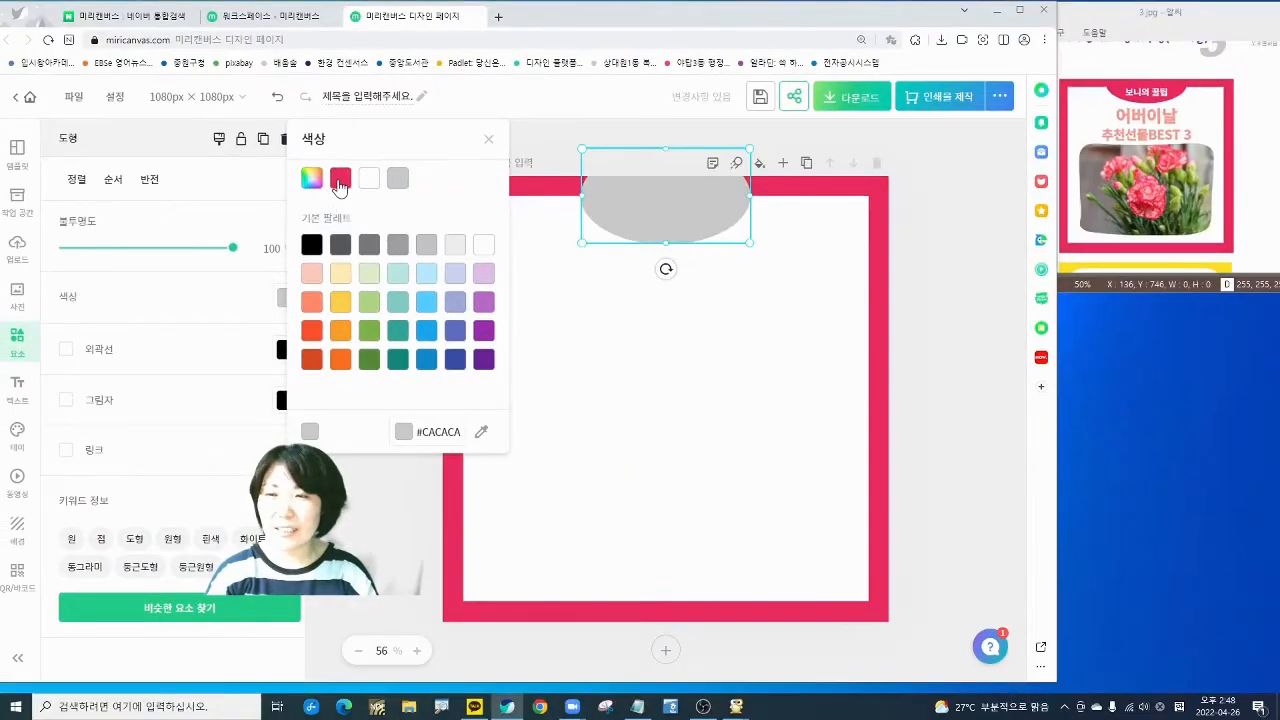
left_click(340, 186)
left_click(376, 497)
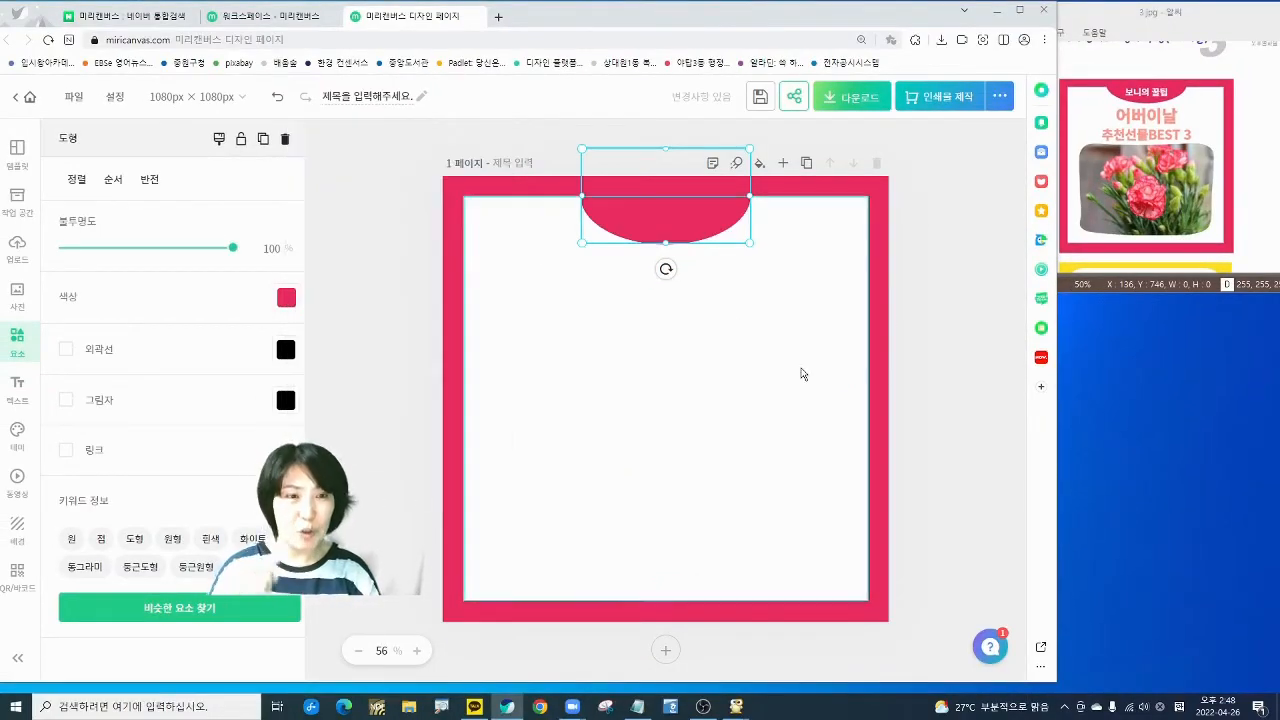
left_click(406, 378)
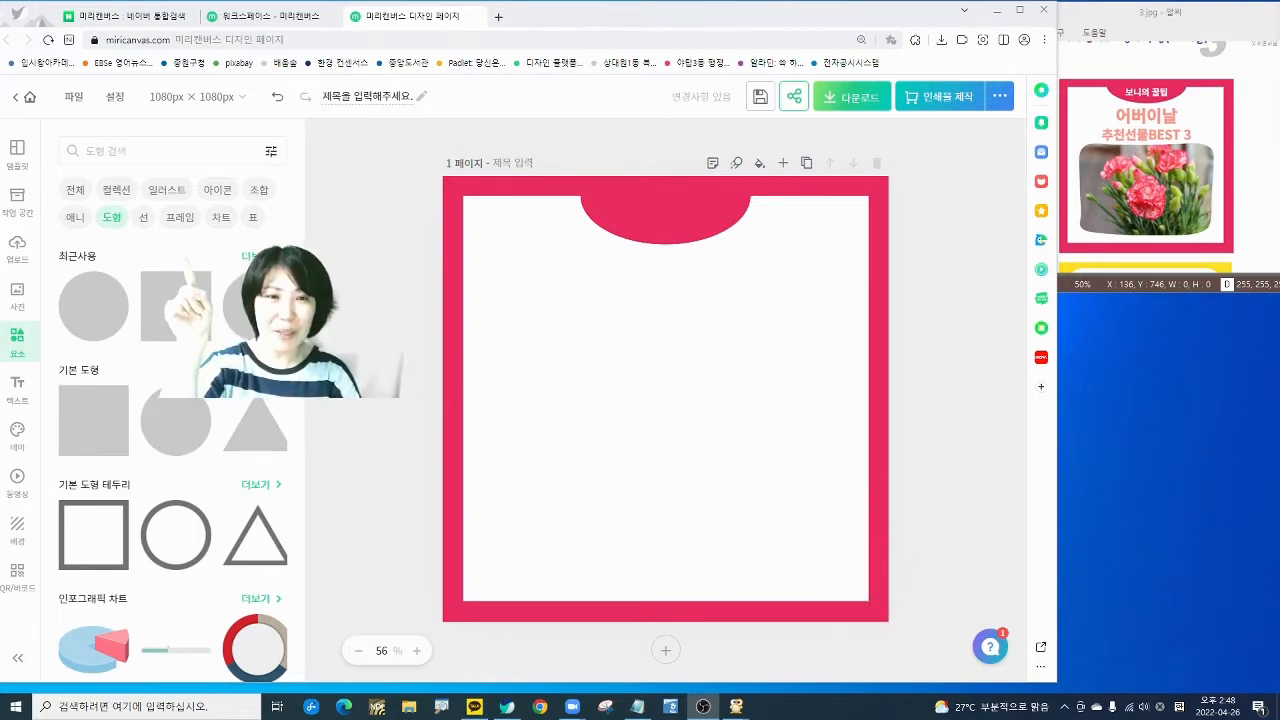
- Add an image frame from the Frame elements and swap it for a rounded blob shape
left_click(177, 219)
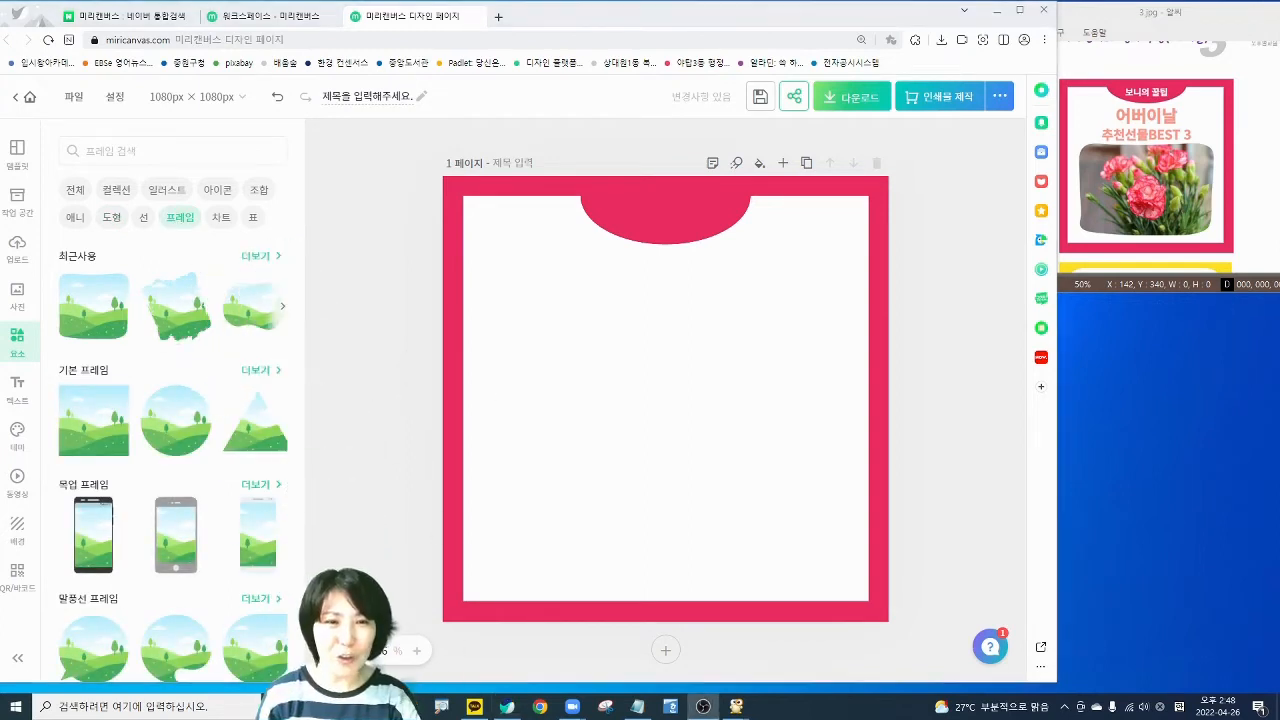
left_click(176, 645)
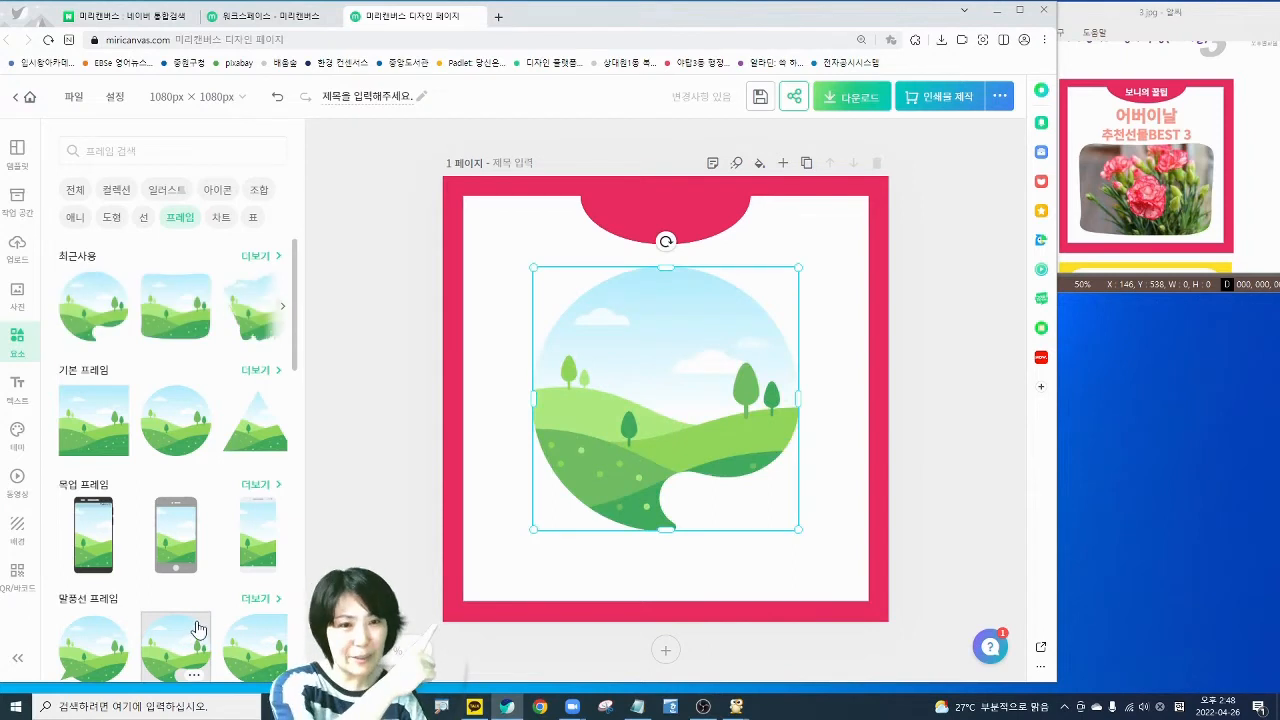
scroll(166, 555, "down", 3)
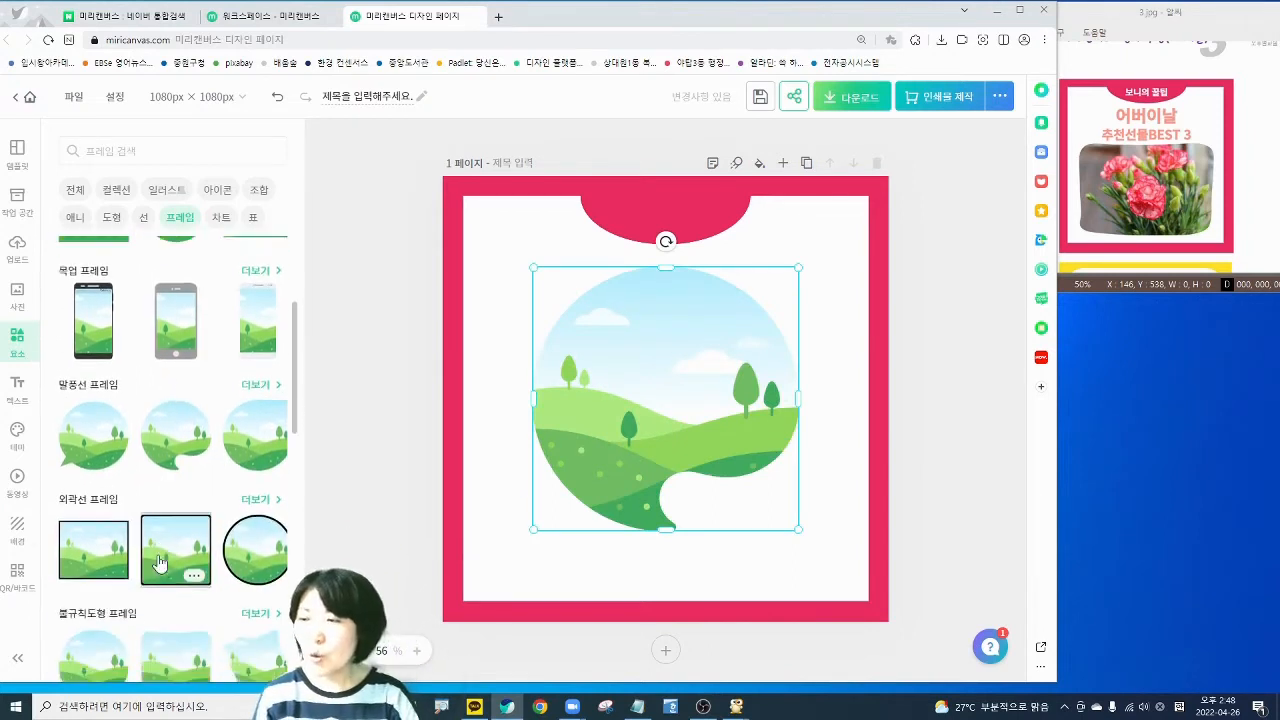
left_click(167, 553)
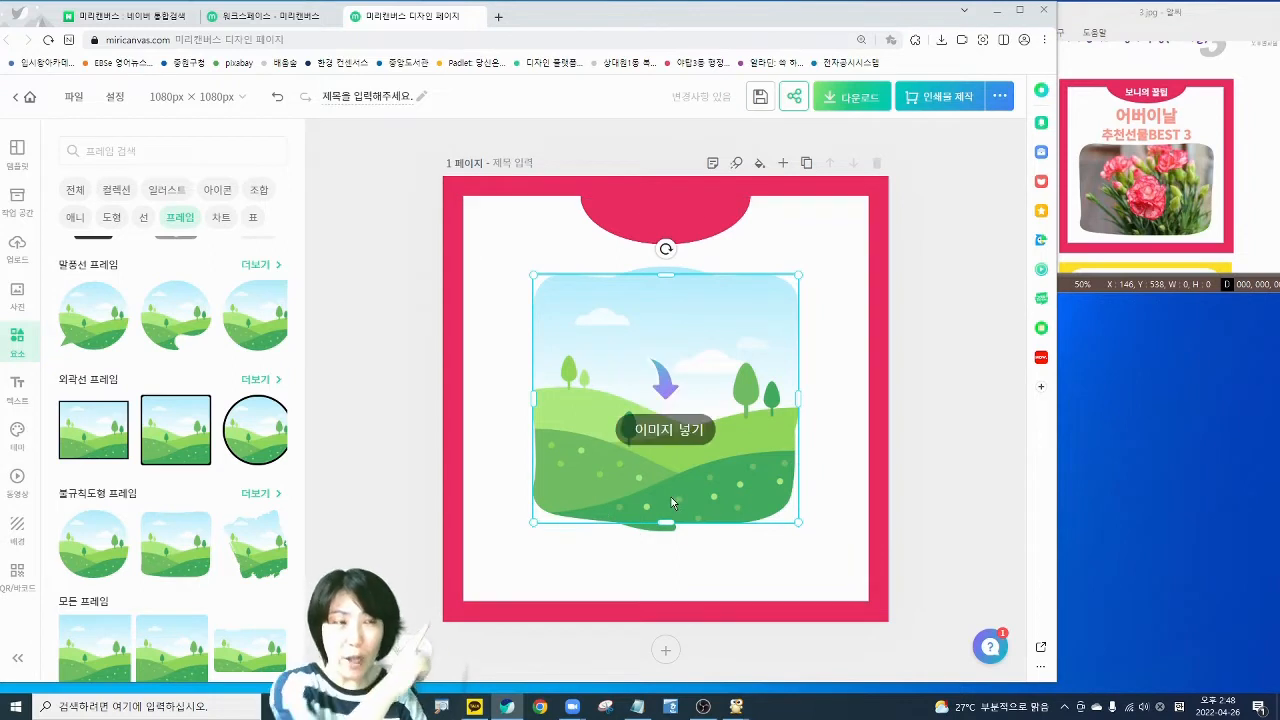
- Resize the frame to about 833 × 445 px across the card's lower half
left_click_drag(654, 354, 608, 432)
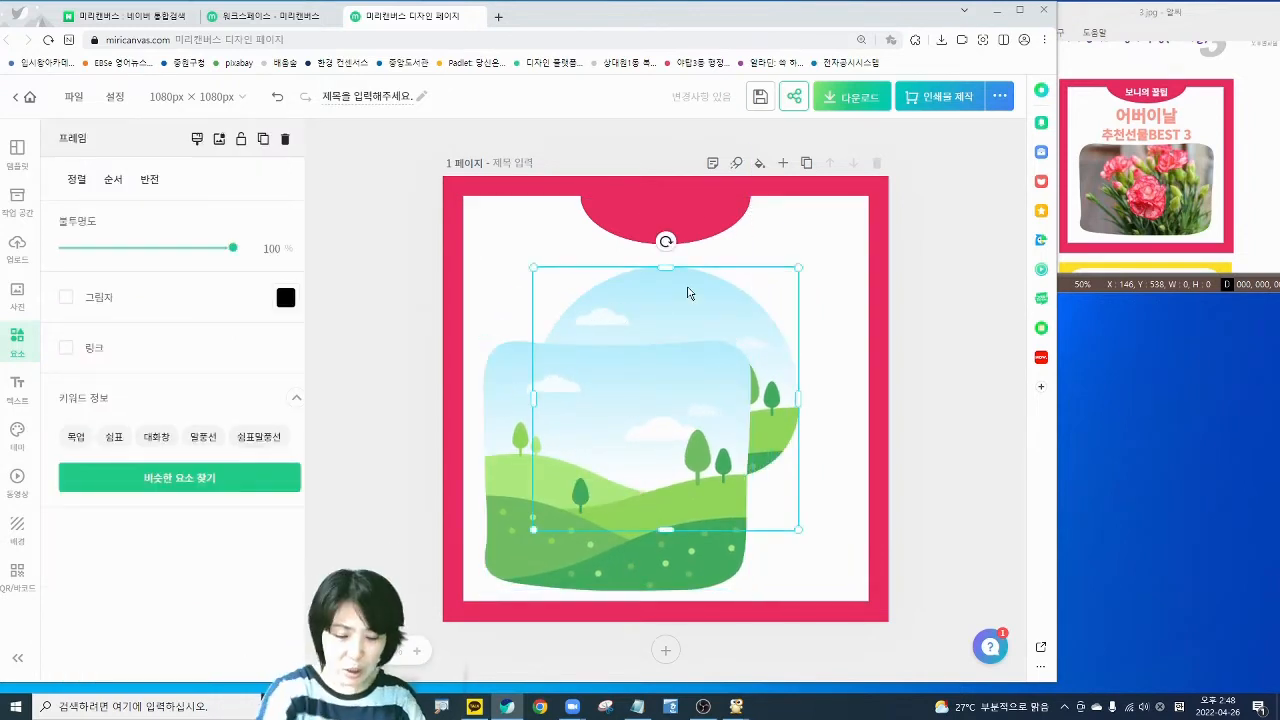
key("ctrl+z")
left_click(609, 434)
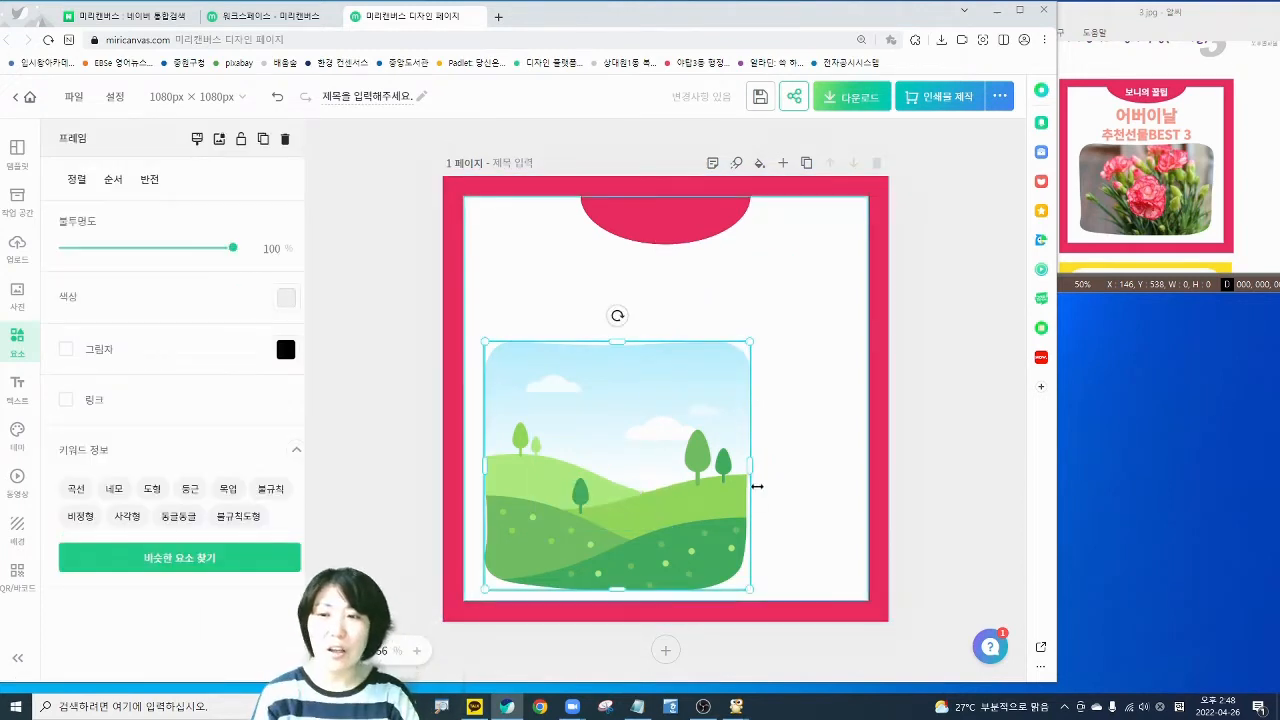
left_click_drag(752, 469, 843, 463)
left_click_drag(663, 343, 671, 392)
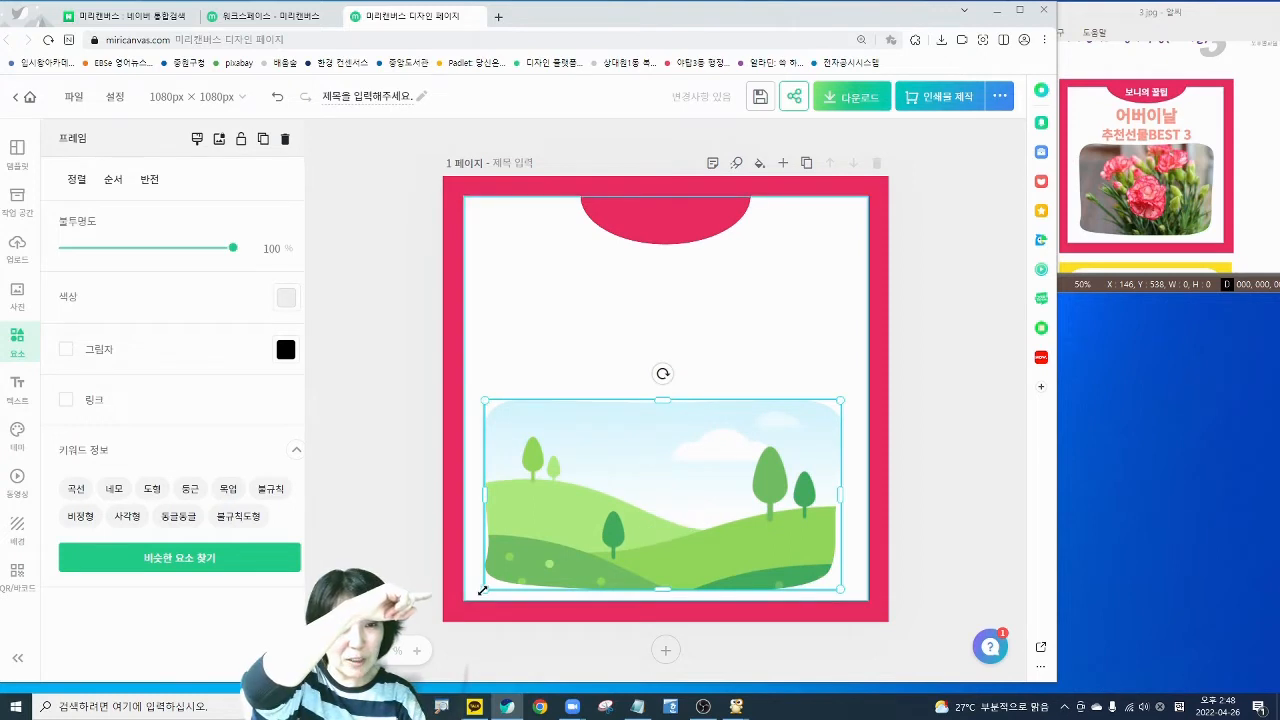
mouse_move(484, 590)
left_mouse_down()
mouse_move(528, 553)
mouse_move(493, 575)
left_mouse_up()
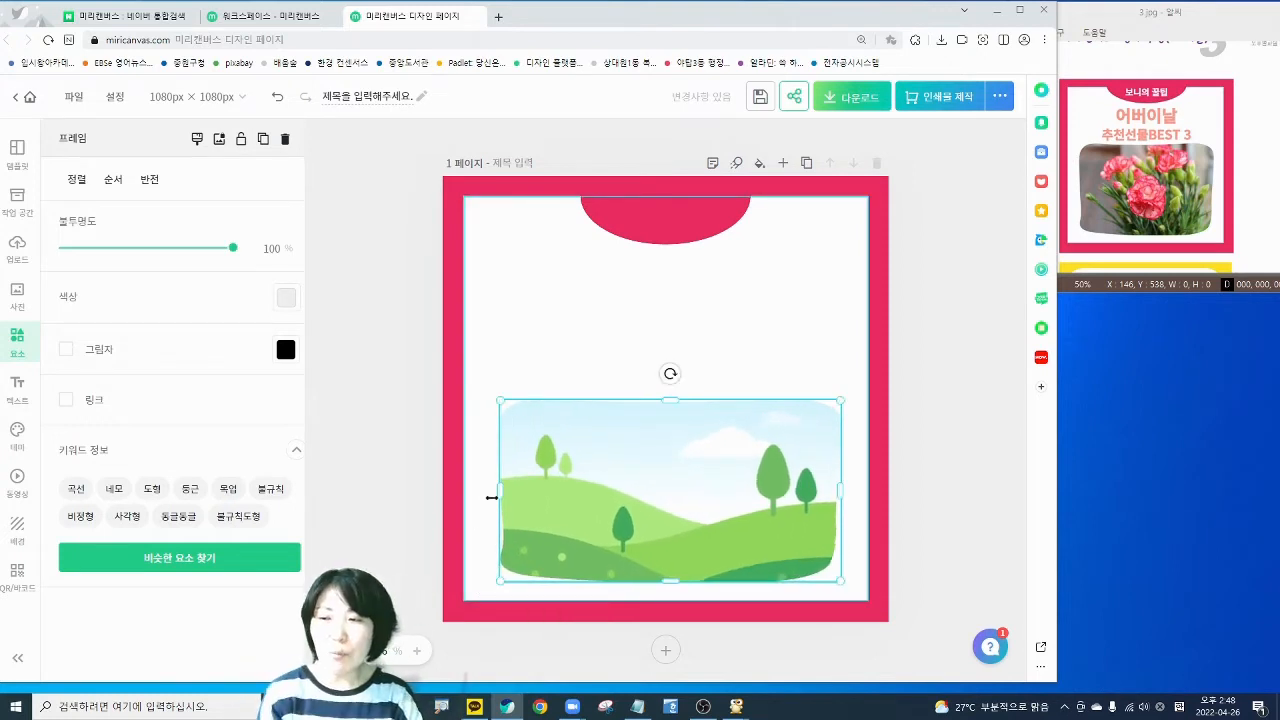
mouse_move(497, 494)
left_mouse_down()
mouse_move(484, 492)
mouse_move(495, 493)
left_mouse_up()
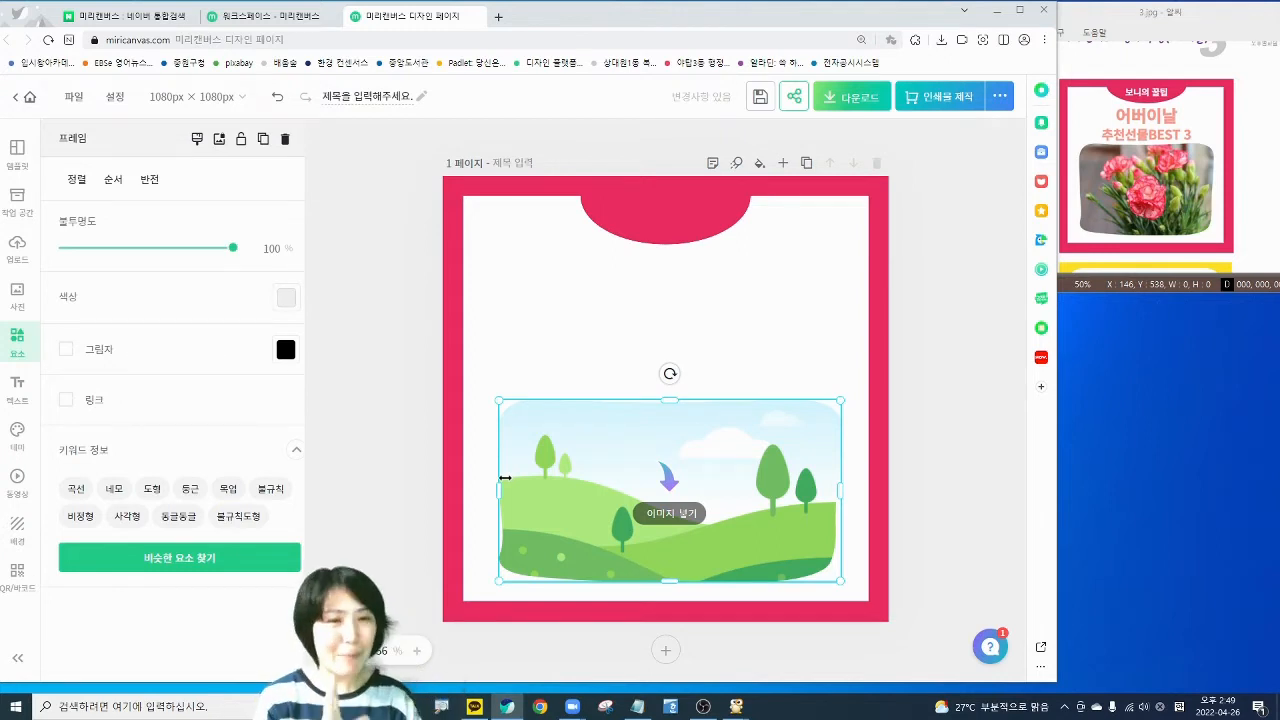
left_click(358, 432)
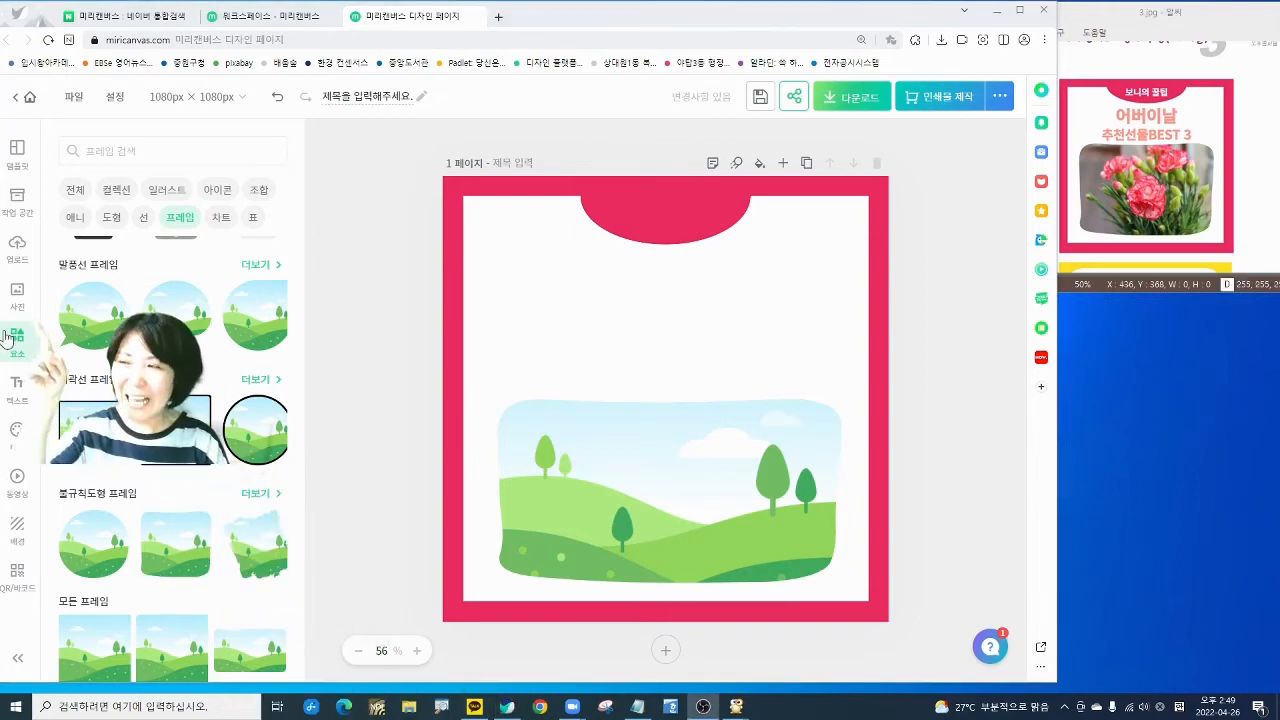
- Search stock photos for 어버이날 and drop the girl-with-umbrella photo into the frame
left_click(22, 297)
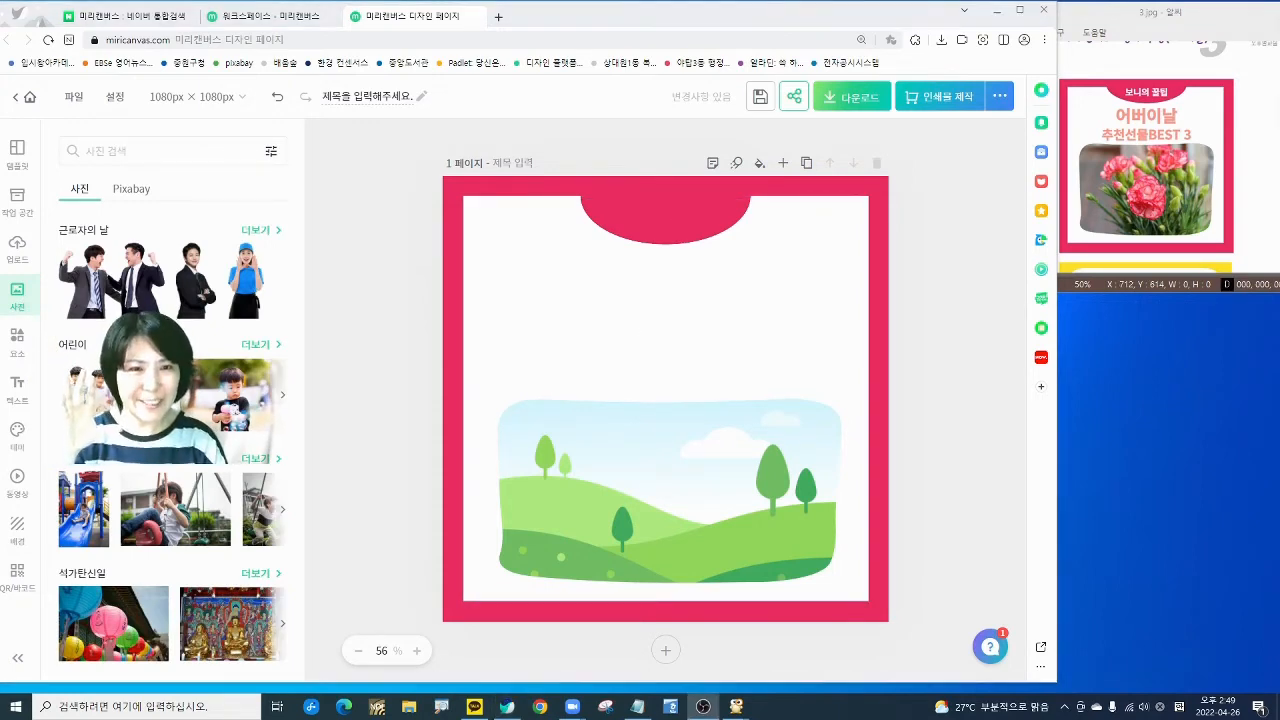
left_click(127, 142)
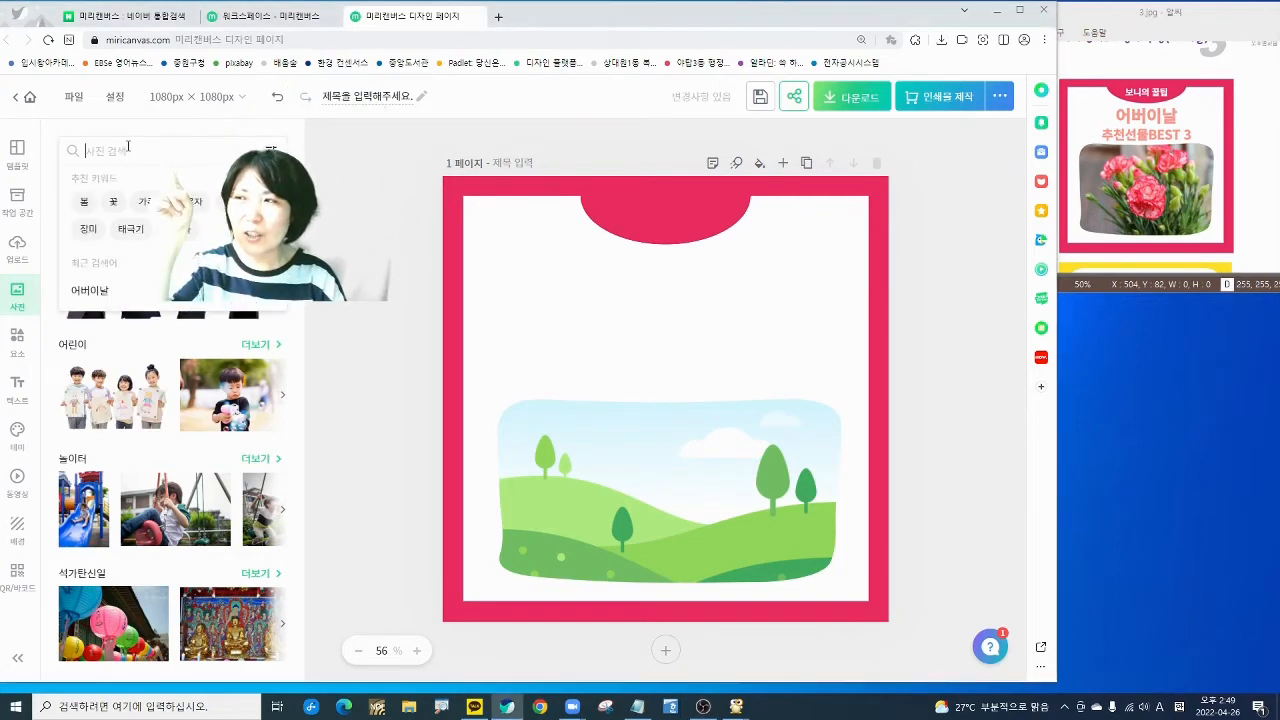
type("어")
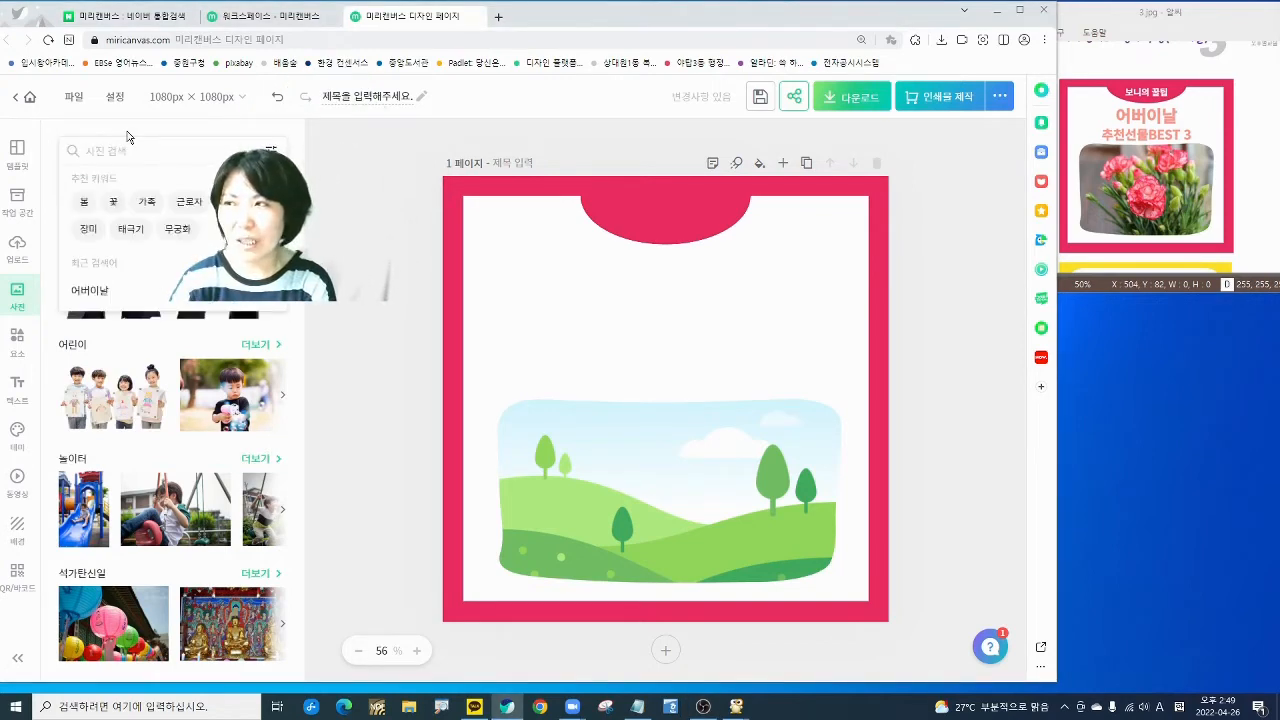
type("버")
left_click(110, 187)
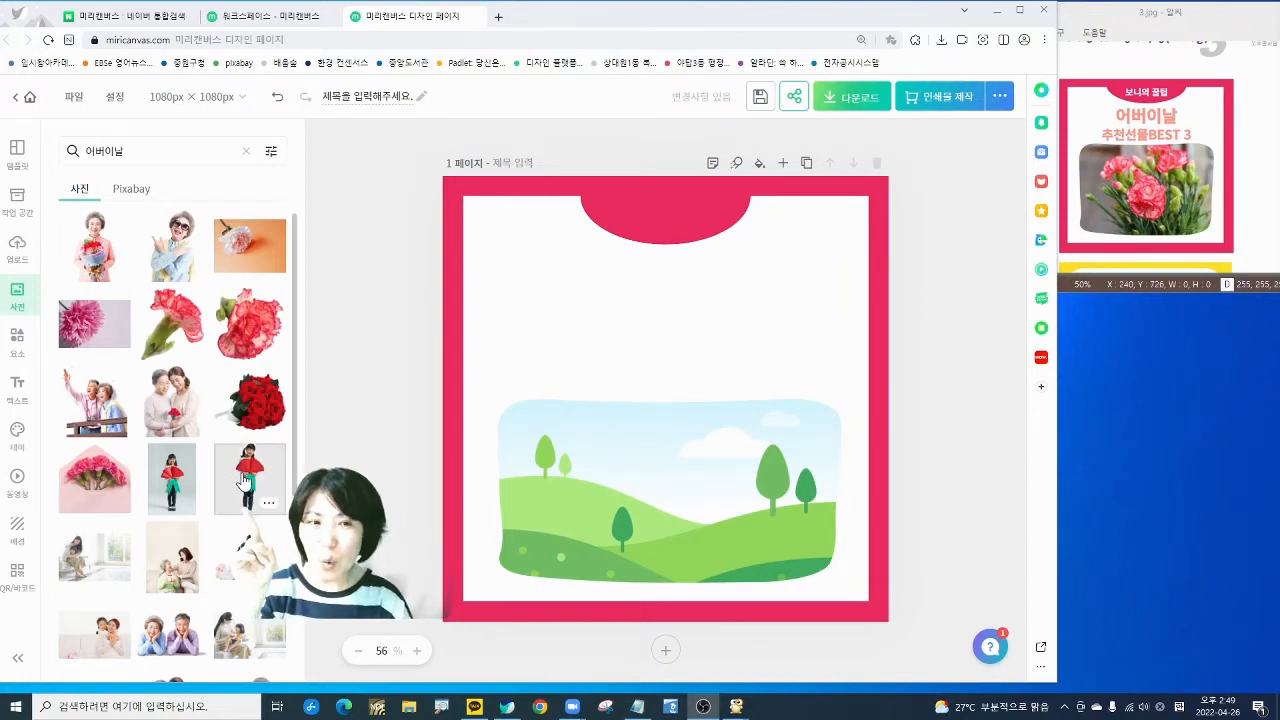
left_click_drag(243, 481, 601, 483)
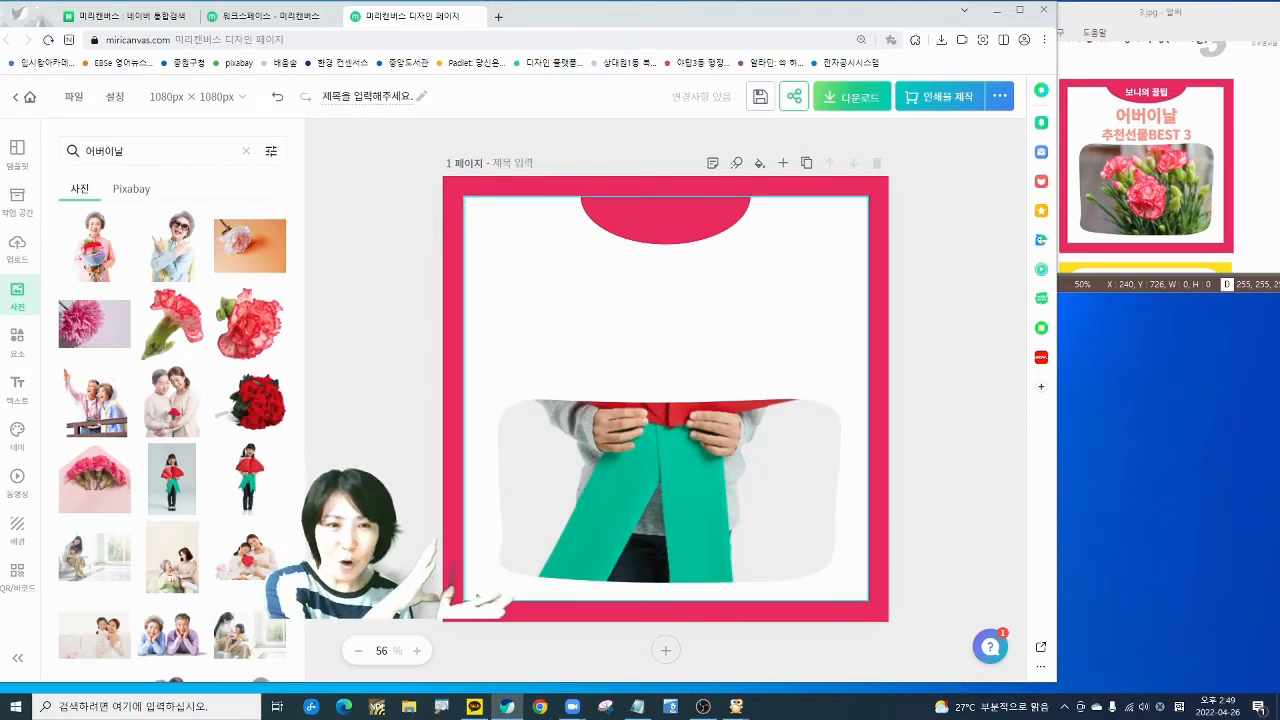
- Filter results to landscape photos and replace the frame's photo with the pink carnation one
left_click(271, 155)
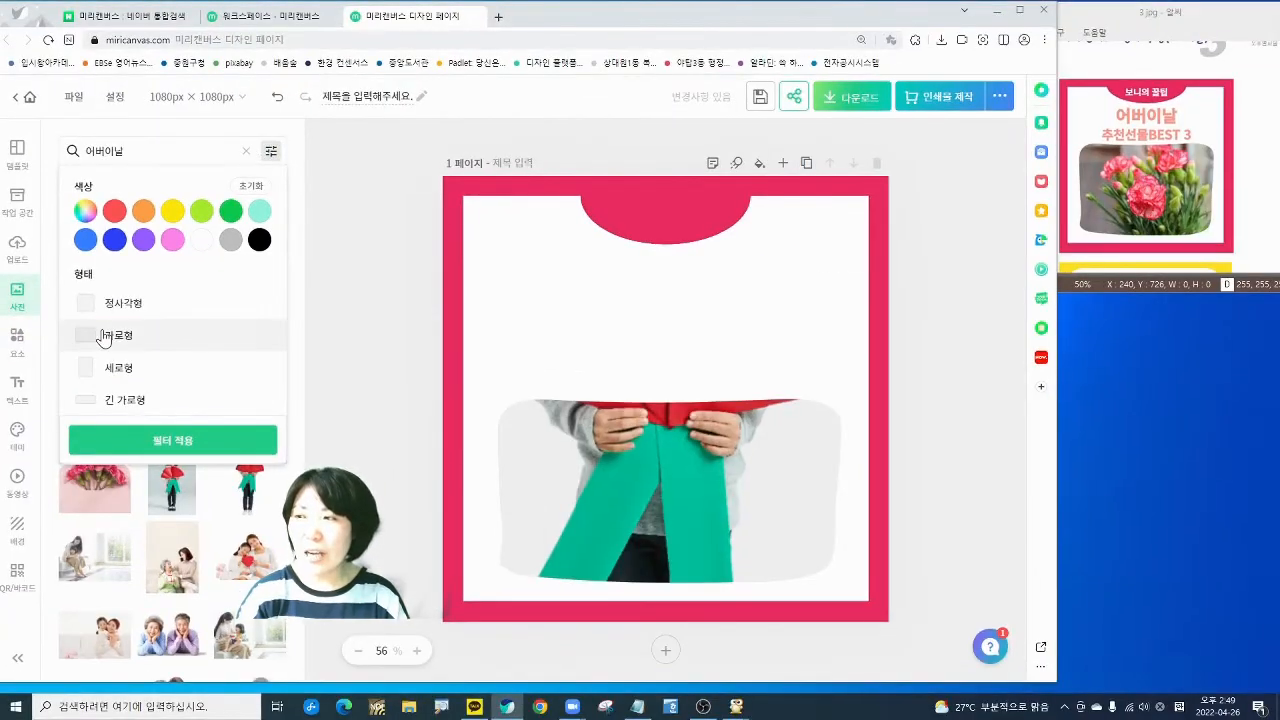
left_click(182, 515)
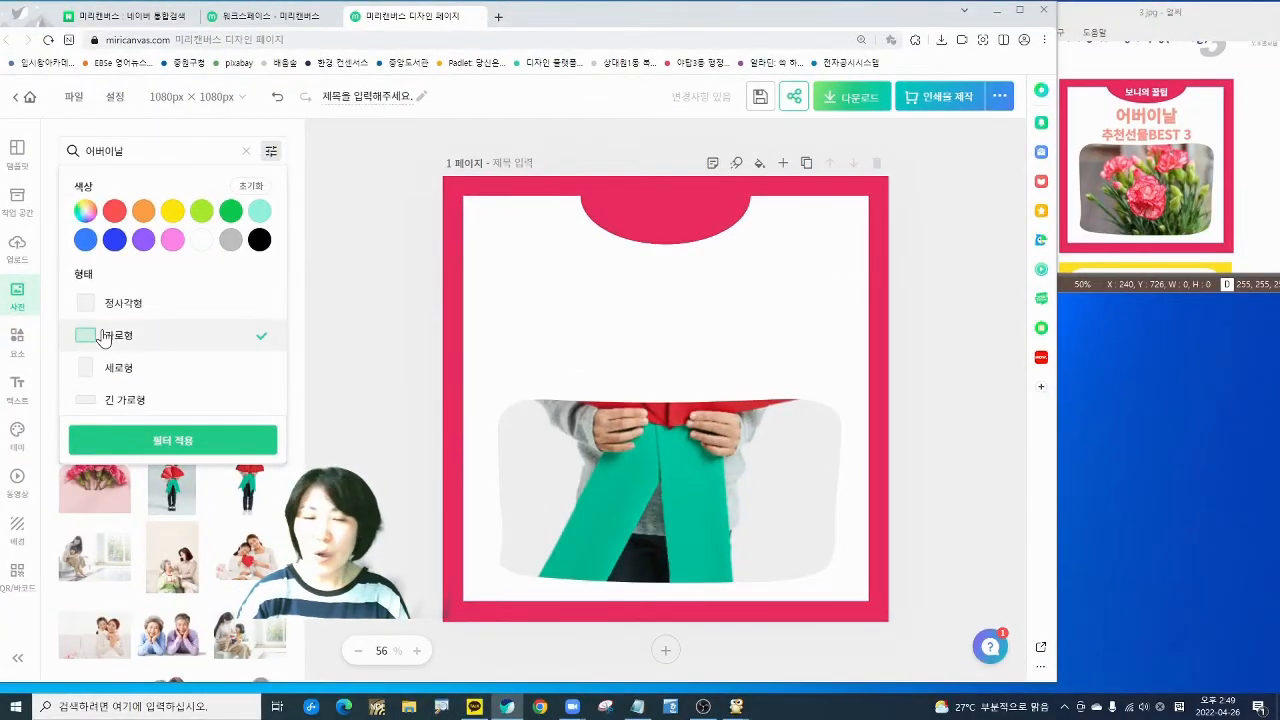
left_click(167, 440)
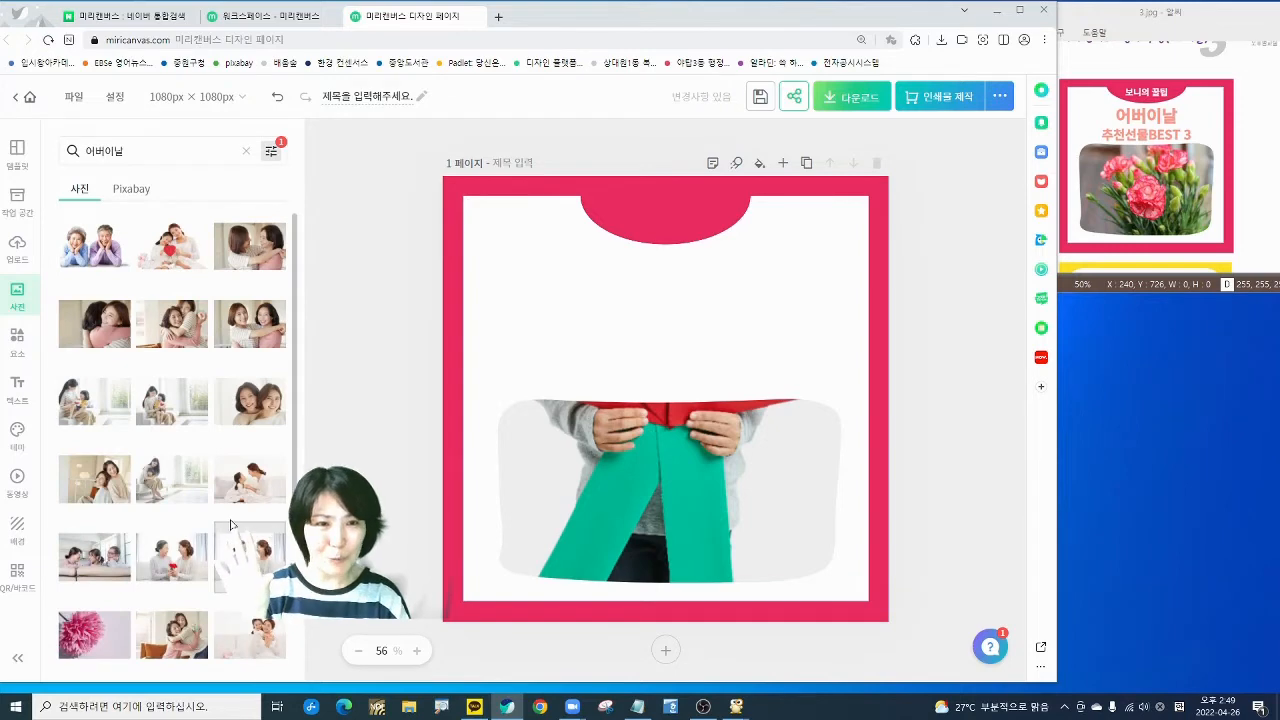
scroll(200, 505, "down", 4)
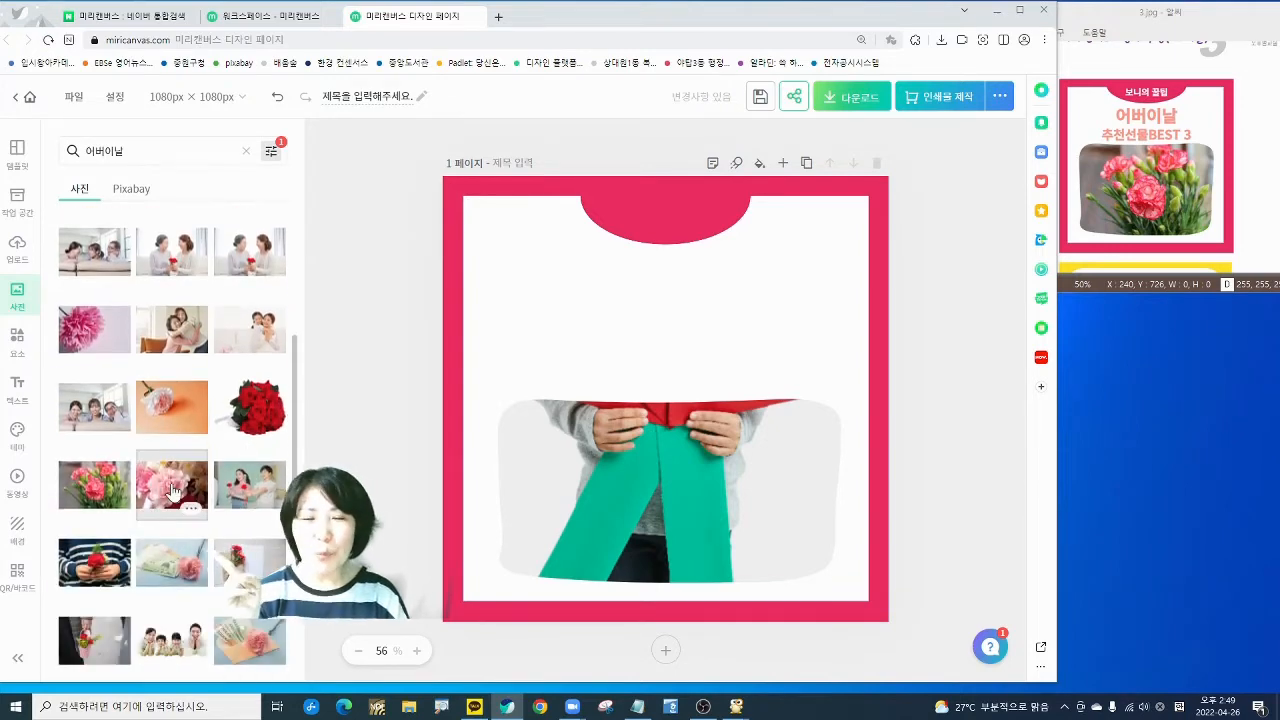
left_click_drag(172, 488, 540, 518)
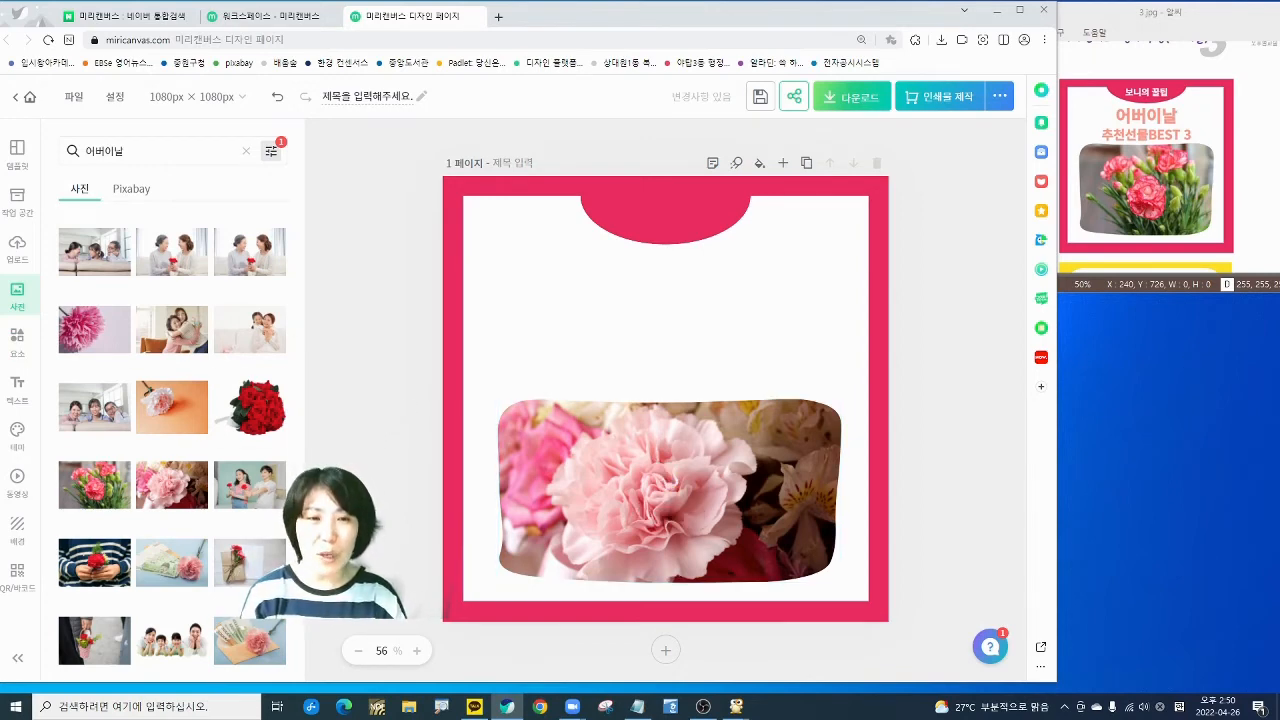
- Add a title text box and move it up under the pink semicircle
left_click(19, 398)
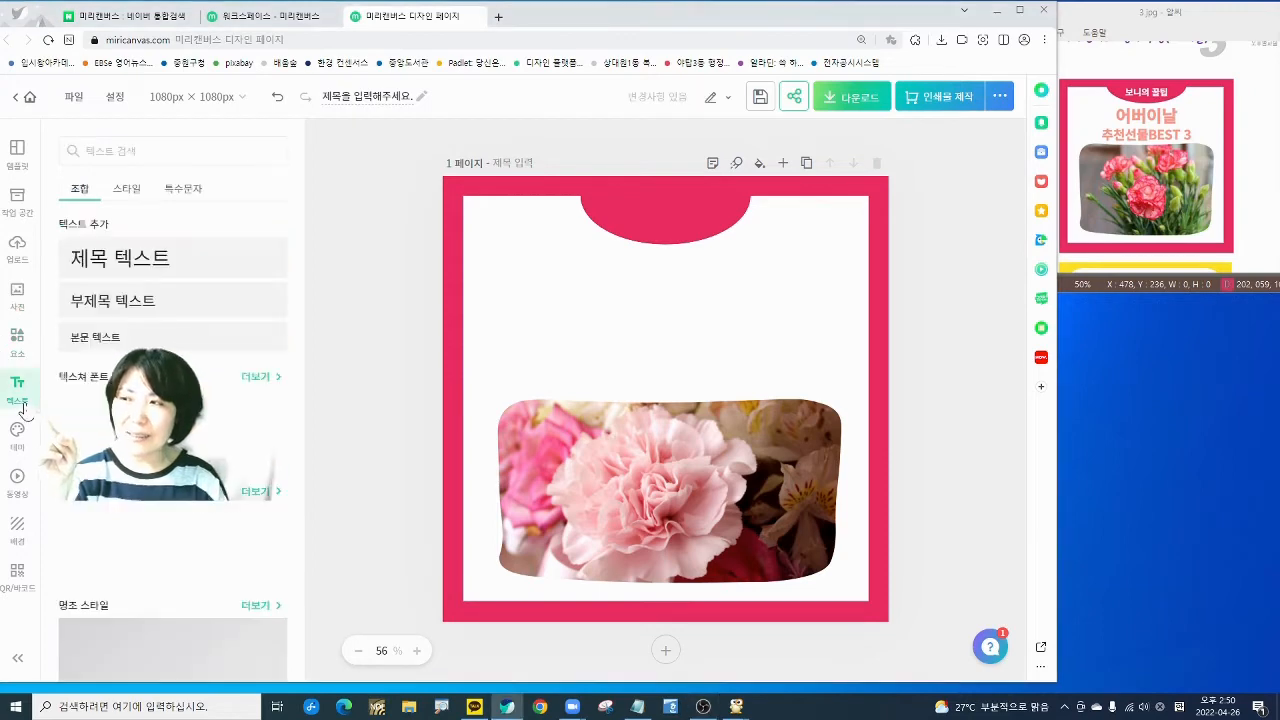
left_click(105, 262)
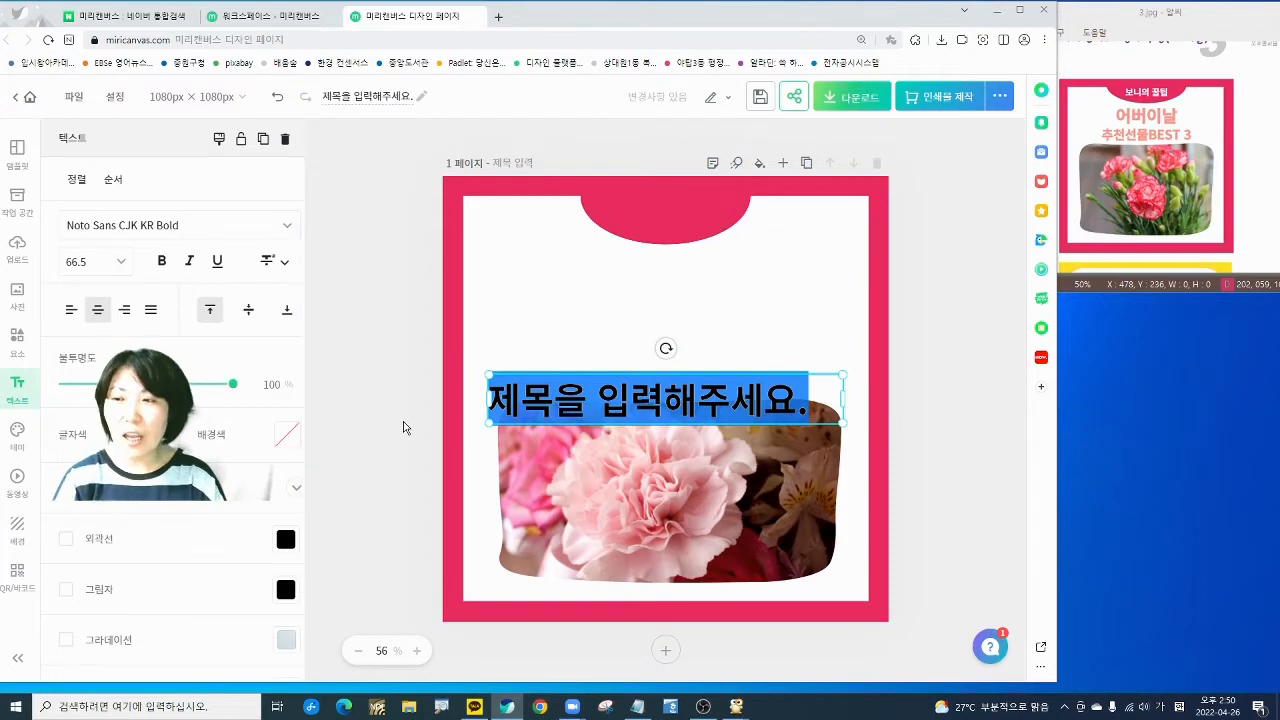
left_click(374, 383)
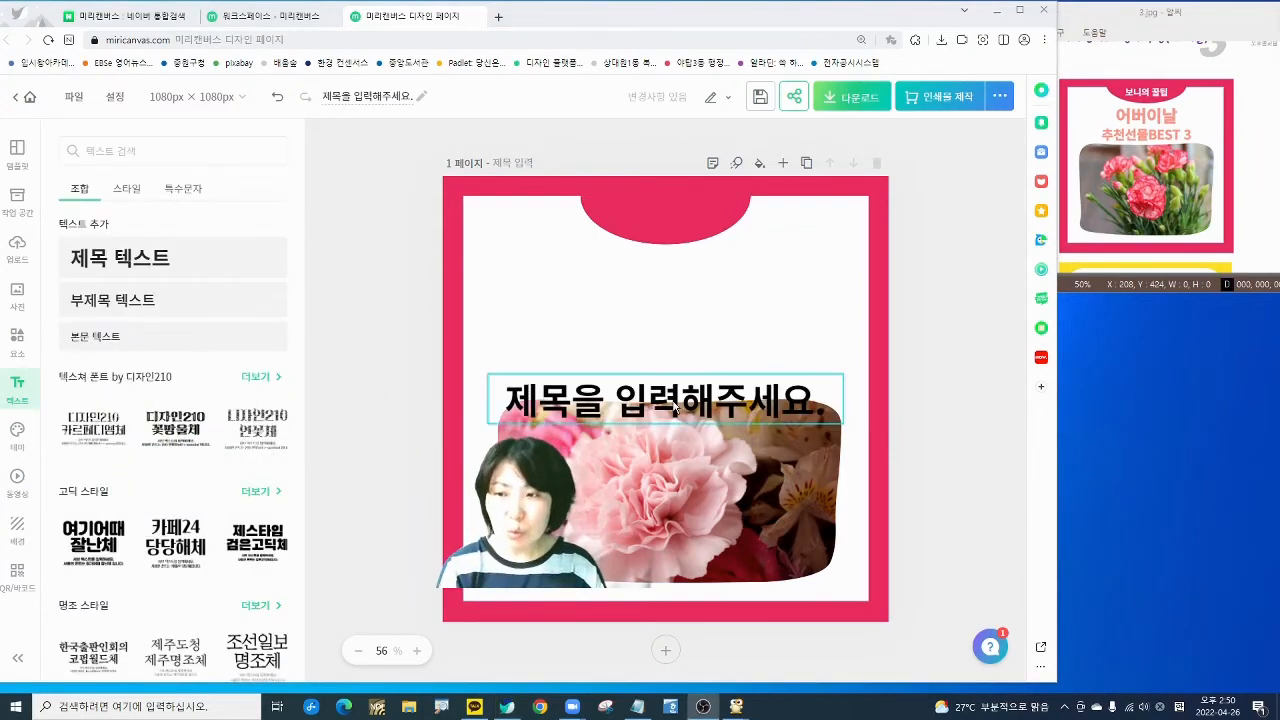
left_click_drag(676, 408, 673, 289)
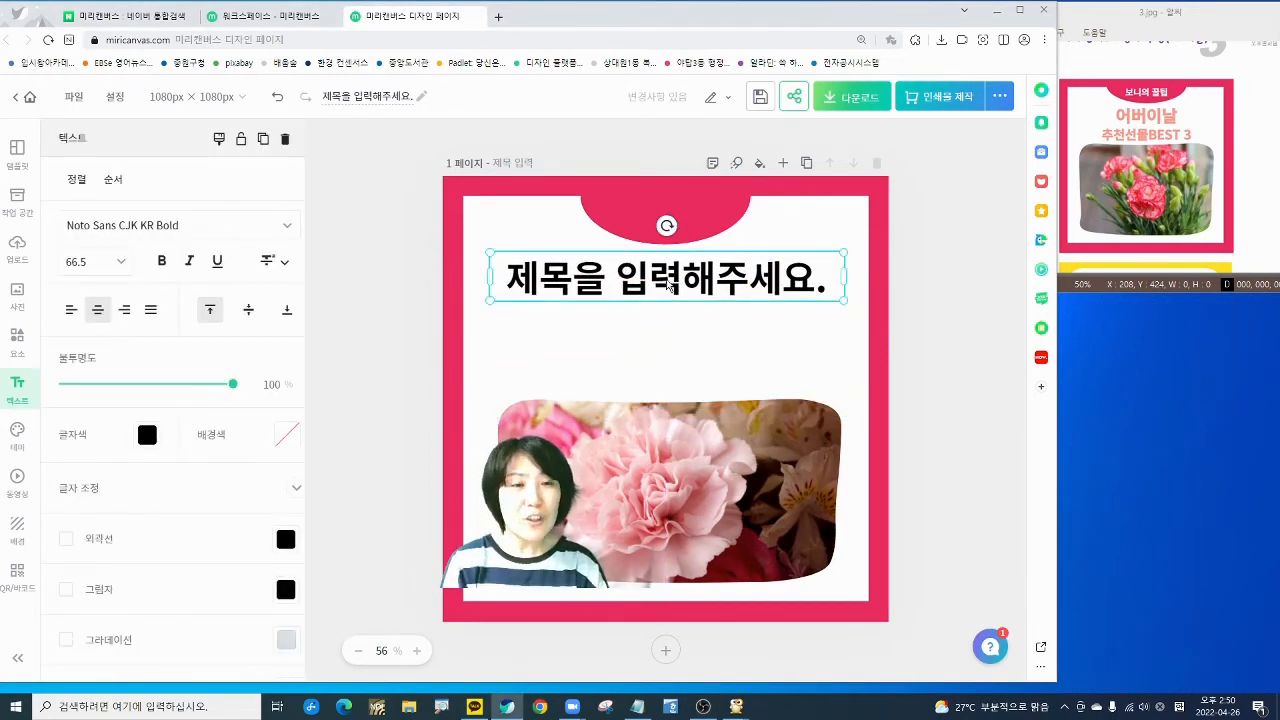
- Replace the placeholder title text with 어버이날 and reselect it
double_click(668, 285)
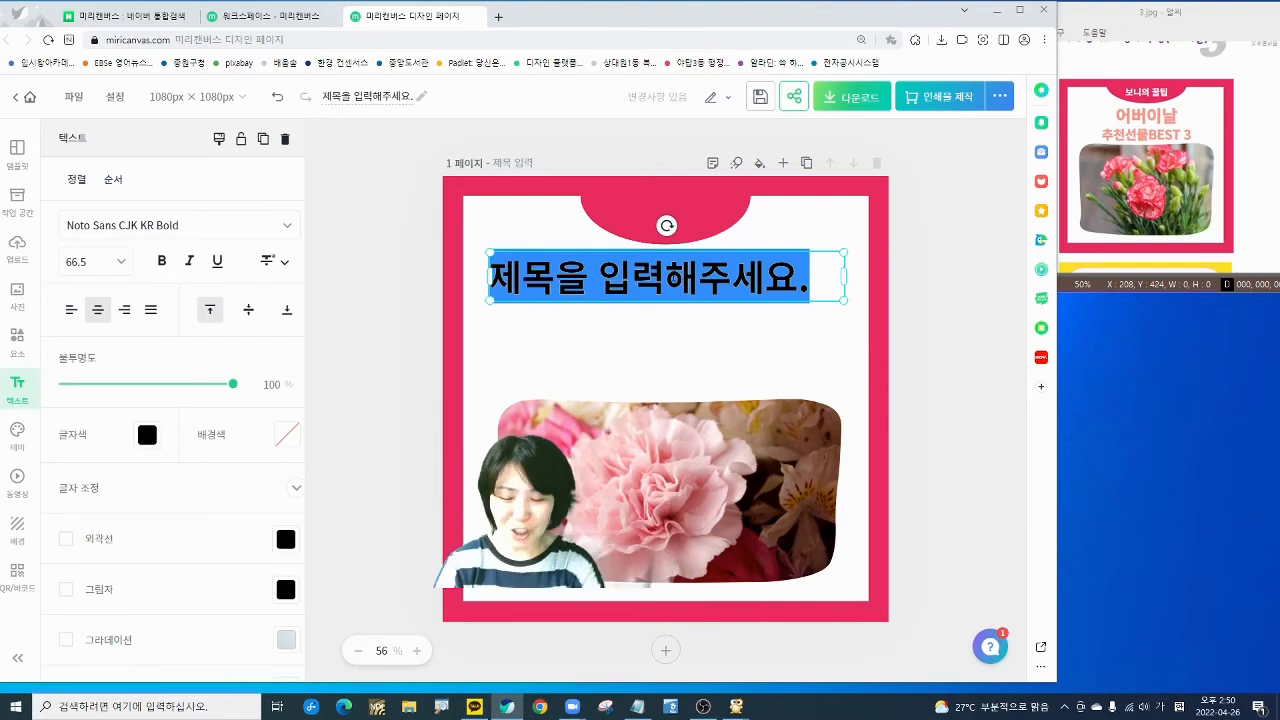
type("어버이날")
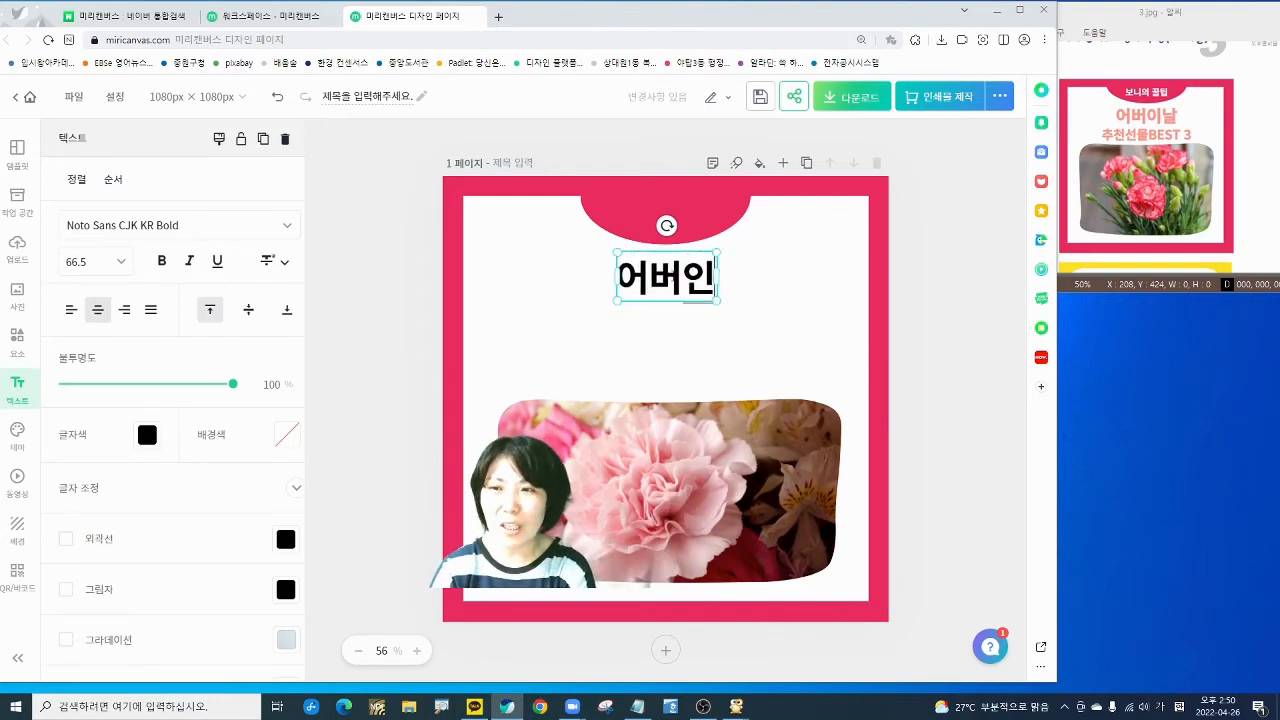
left_click(594, 332)
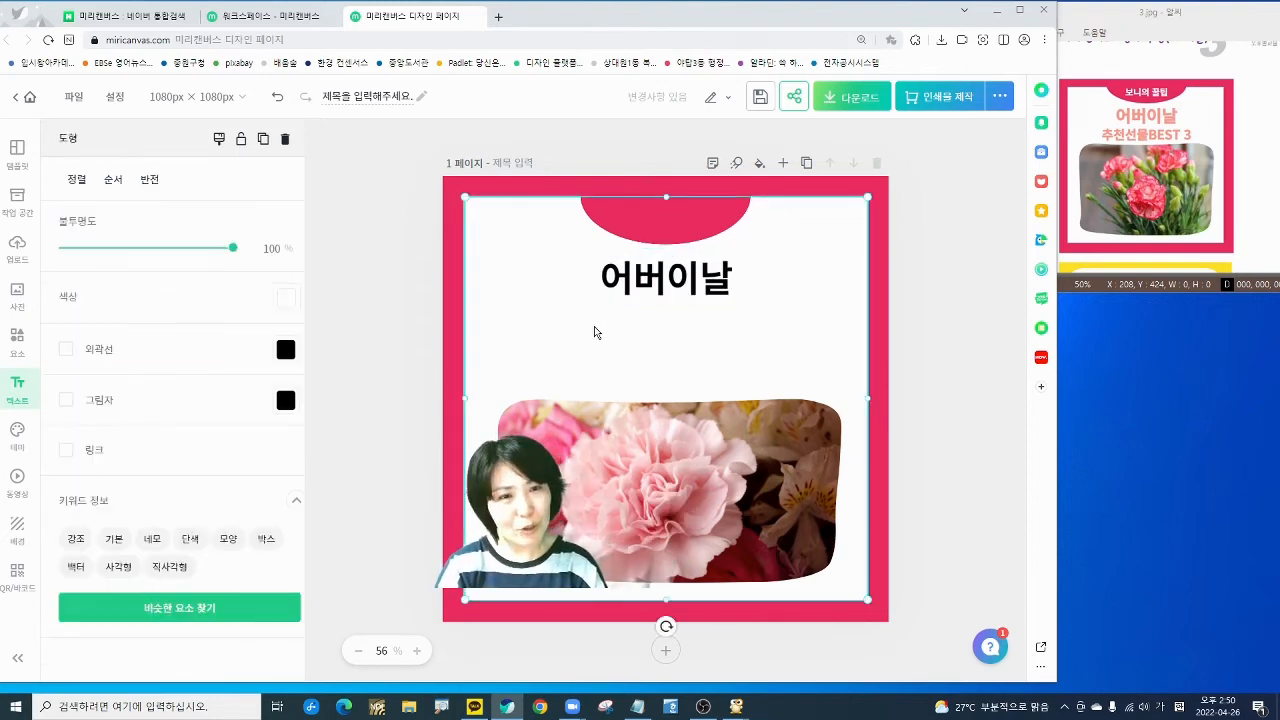
left_click(418, 305)
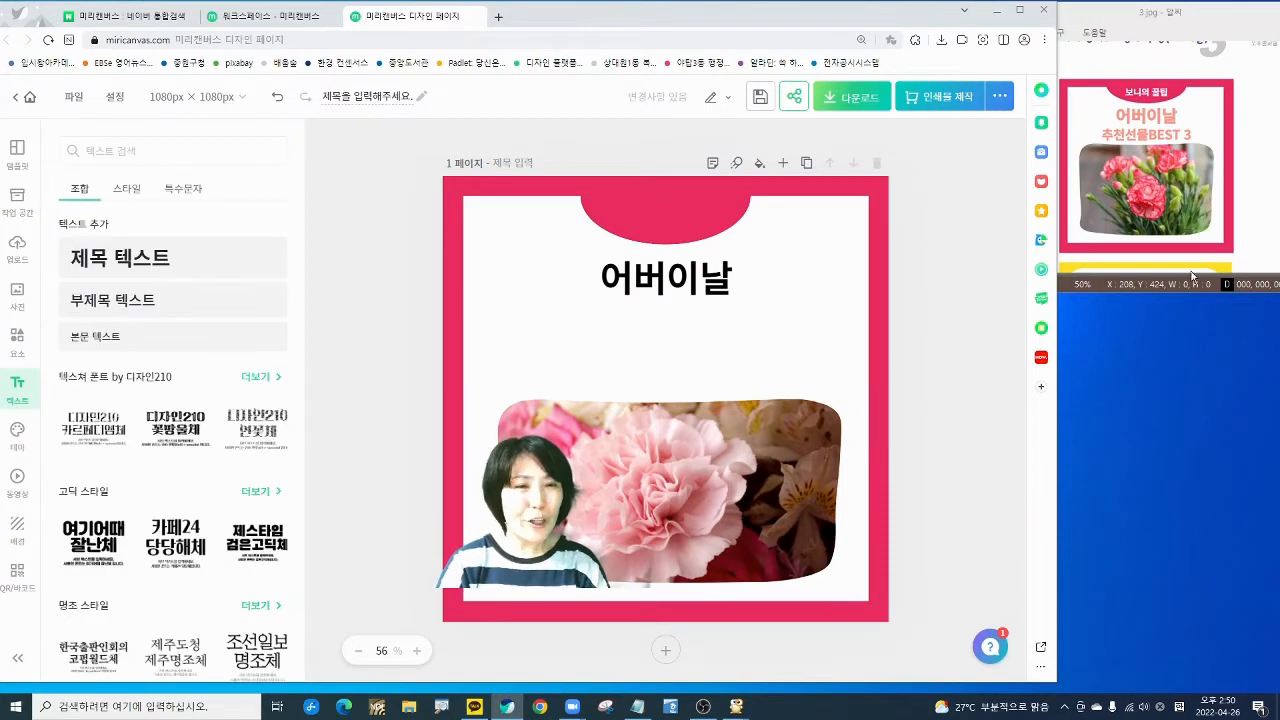
left_click(712, 285)
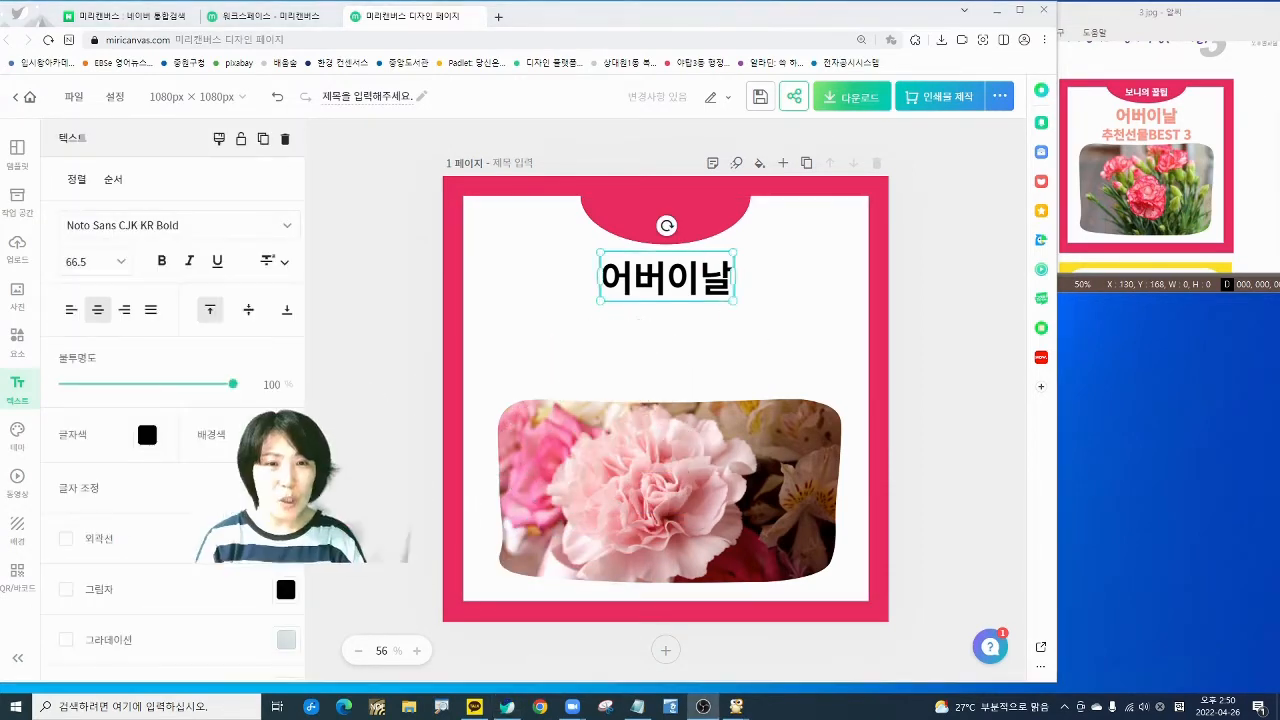
- Recolour the 어버이날 title blue, then bring up the colour theme palettes
left_click(138, 437)
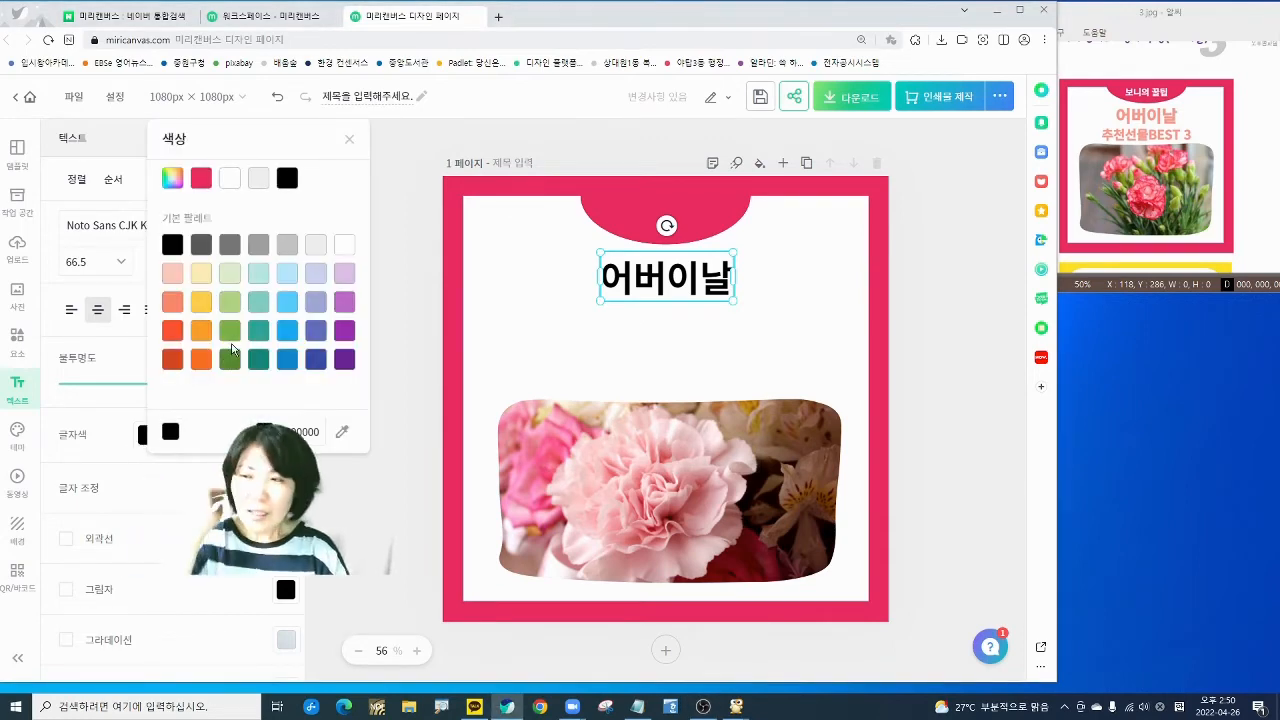
left_click(231, 331)
left_click(290, 333)
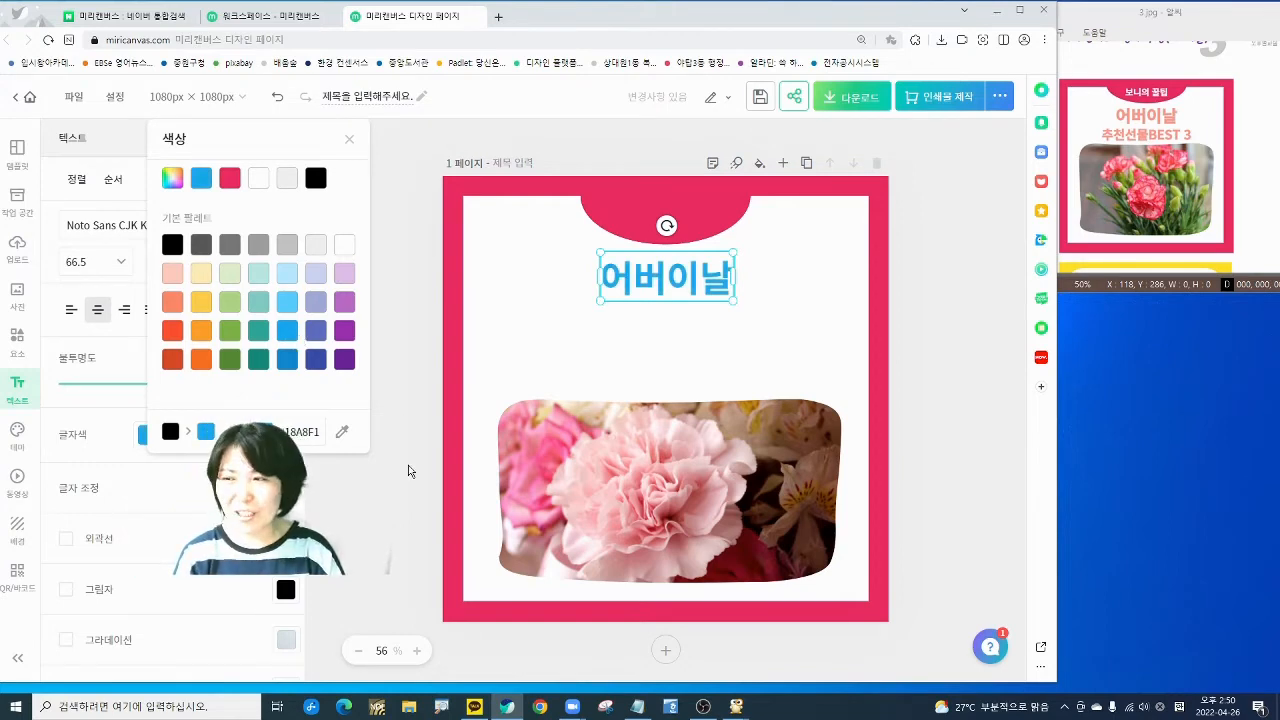
left_click(408, 470)
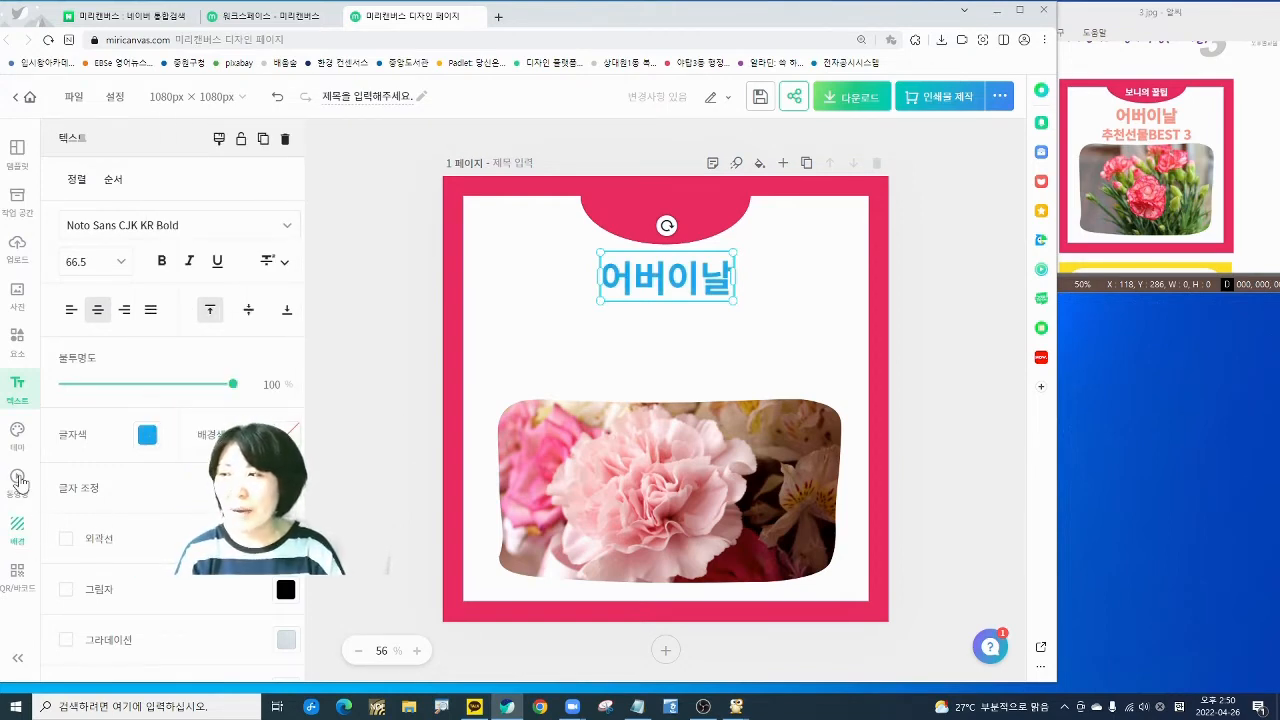
left_click(18, 435)
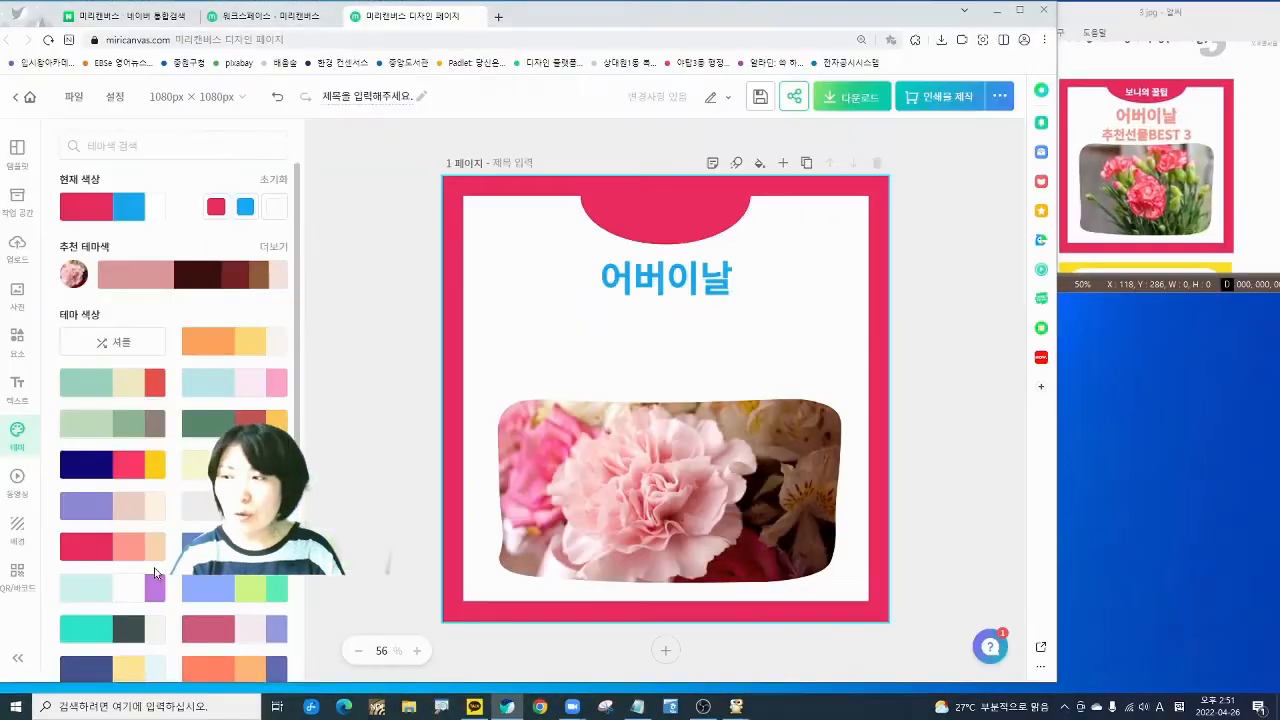
- Copy coral code #FF9A8C from the red theme palette and reselect the 어버이날 title
left_click(152, 555)
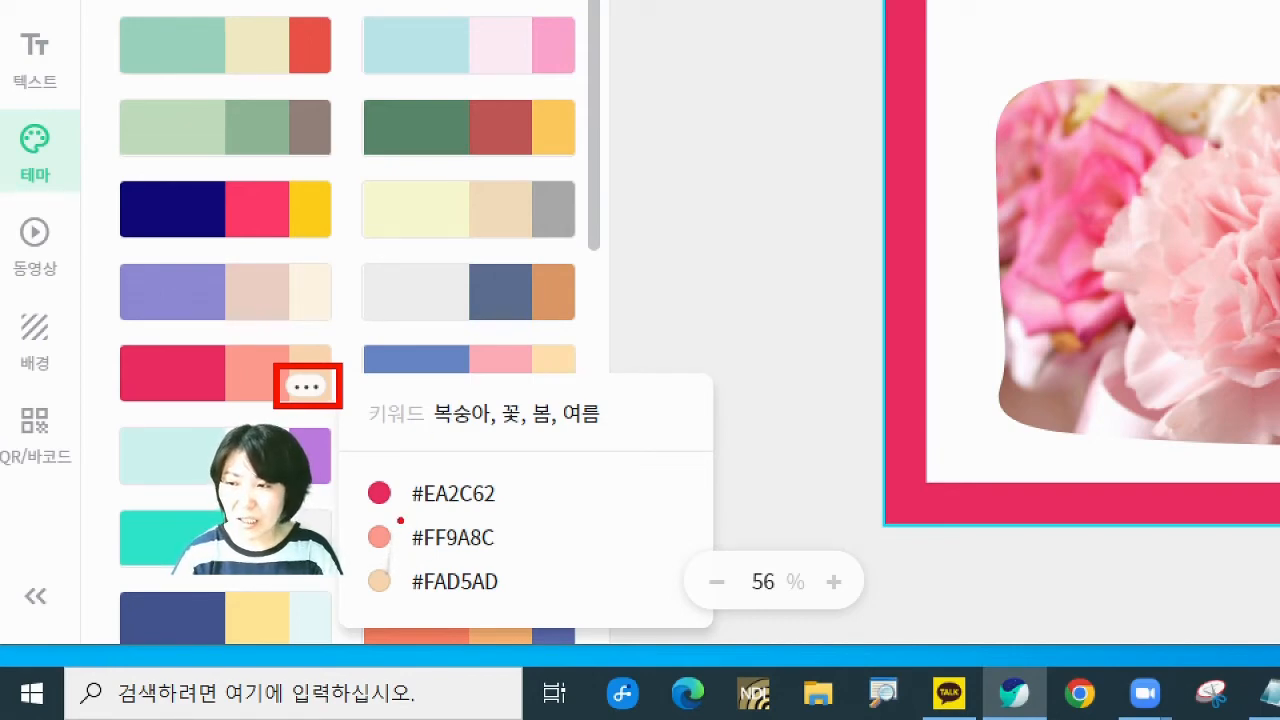
left_click_drag(400, 520, 398, 582)
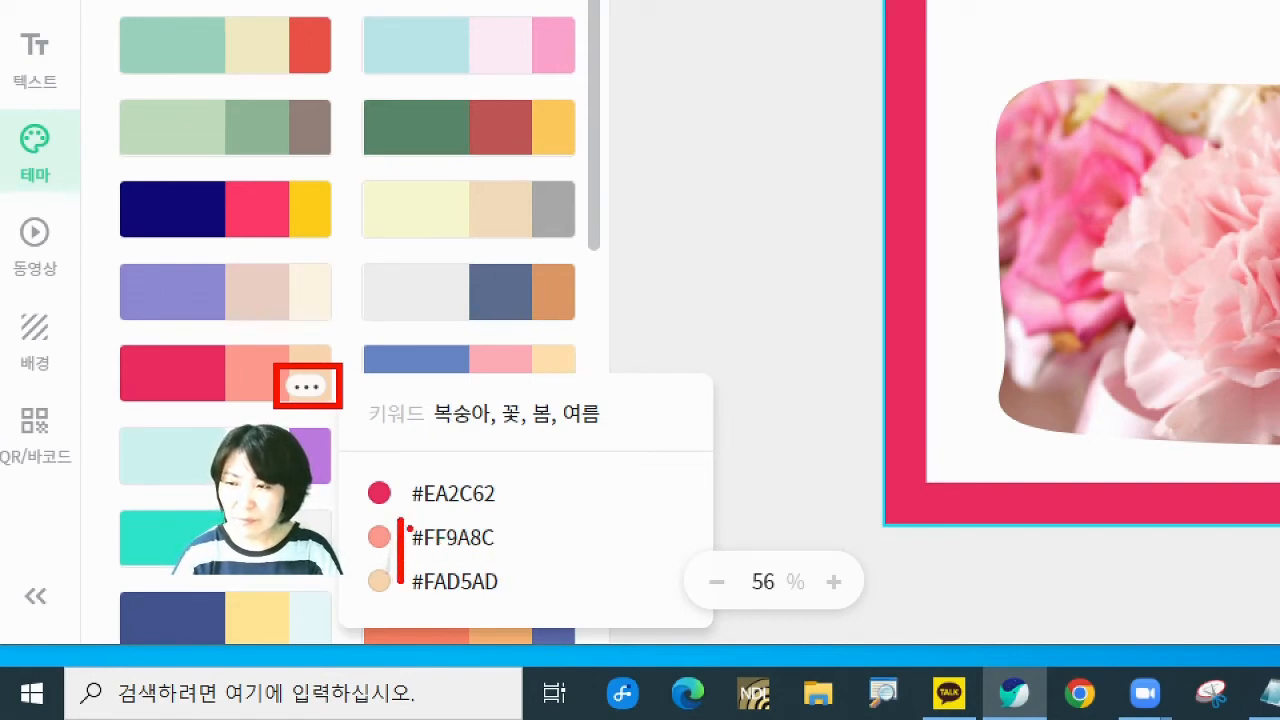
left_click_drag(398, 512, 508, 558)
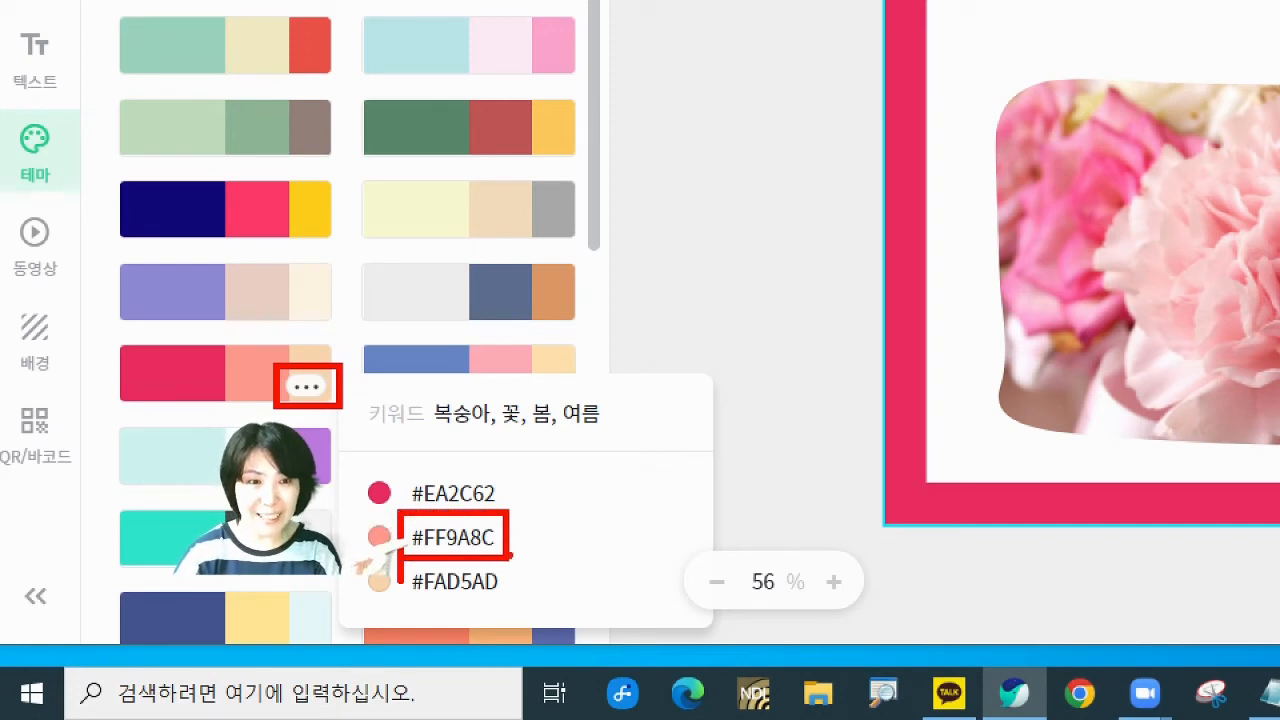
key("Escape")
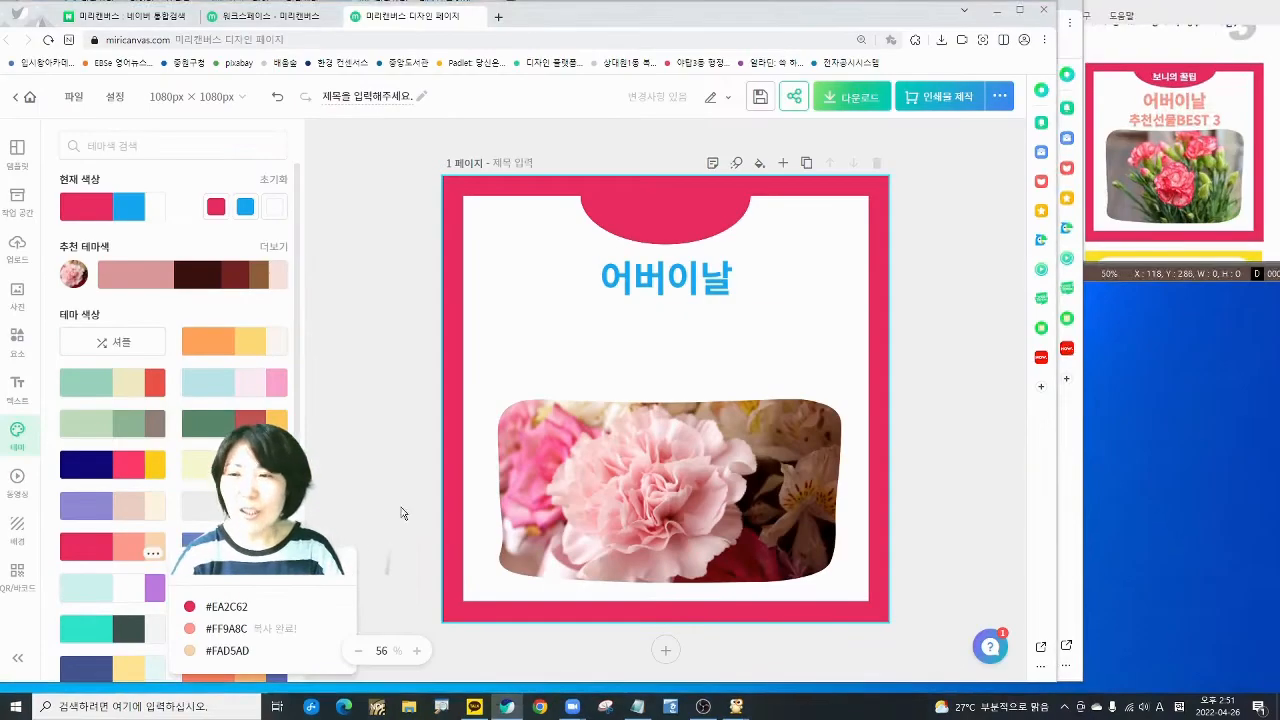
left_click(666, 278)
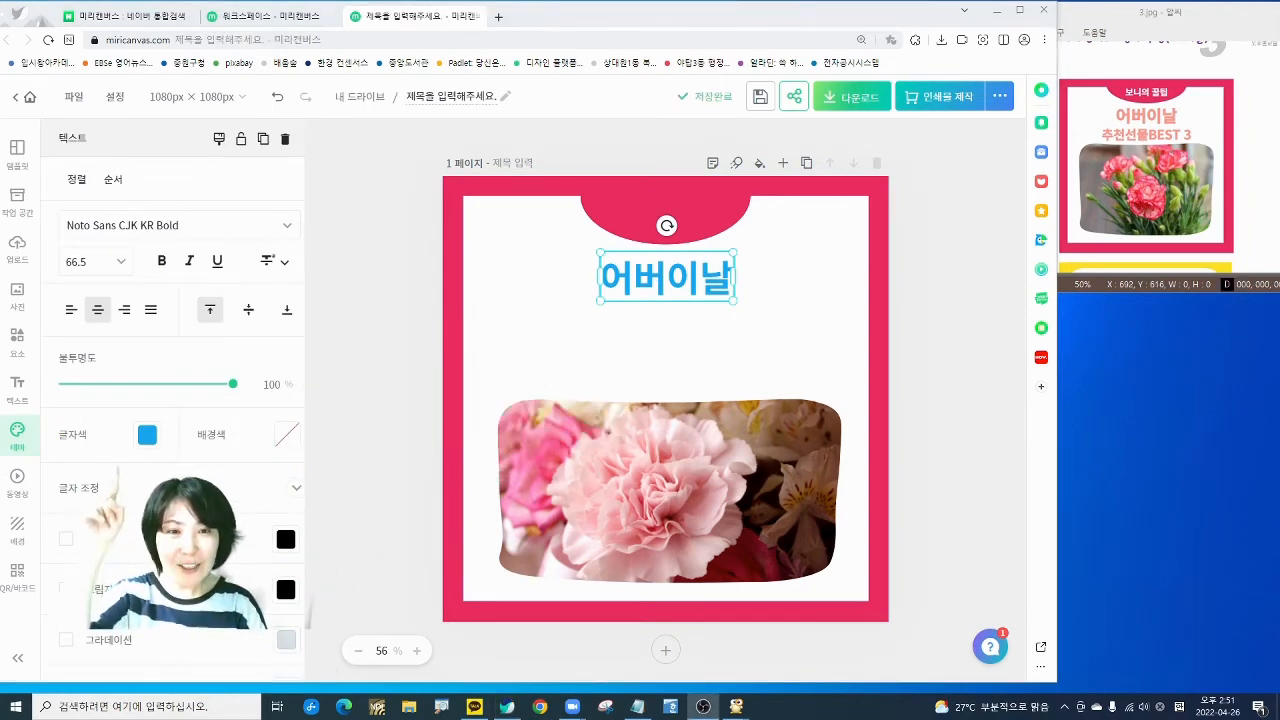
- Make 어버이날 coral #FF9A8C and bold, and enlarge it centred on the card
left_click(147, 438)
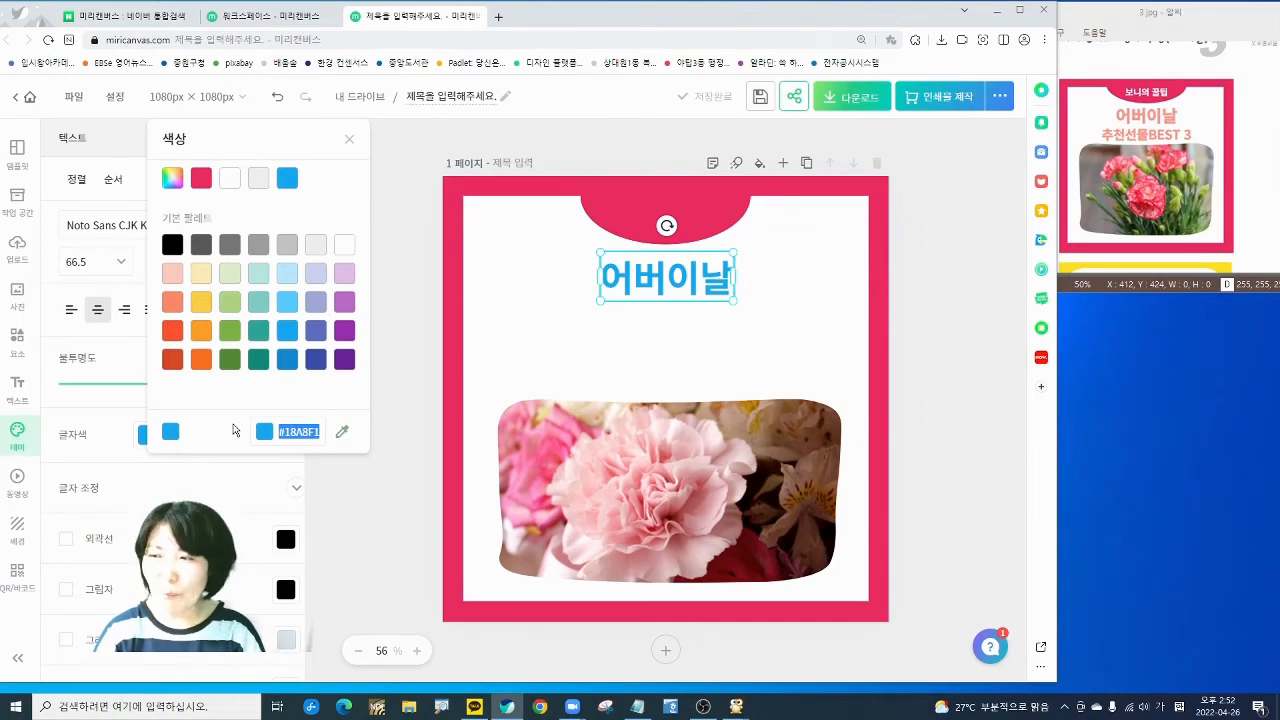
right_click(303, 431)
left_click(340, 535)
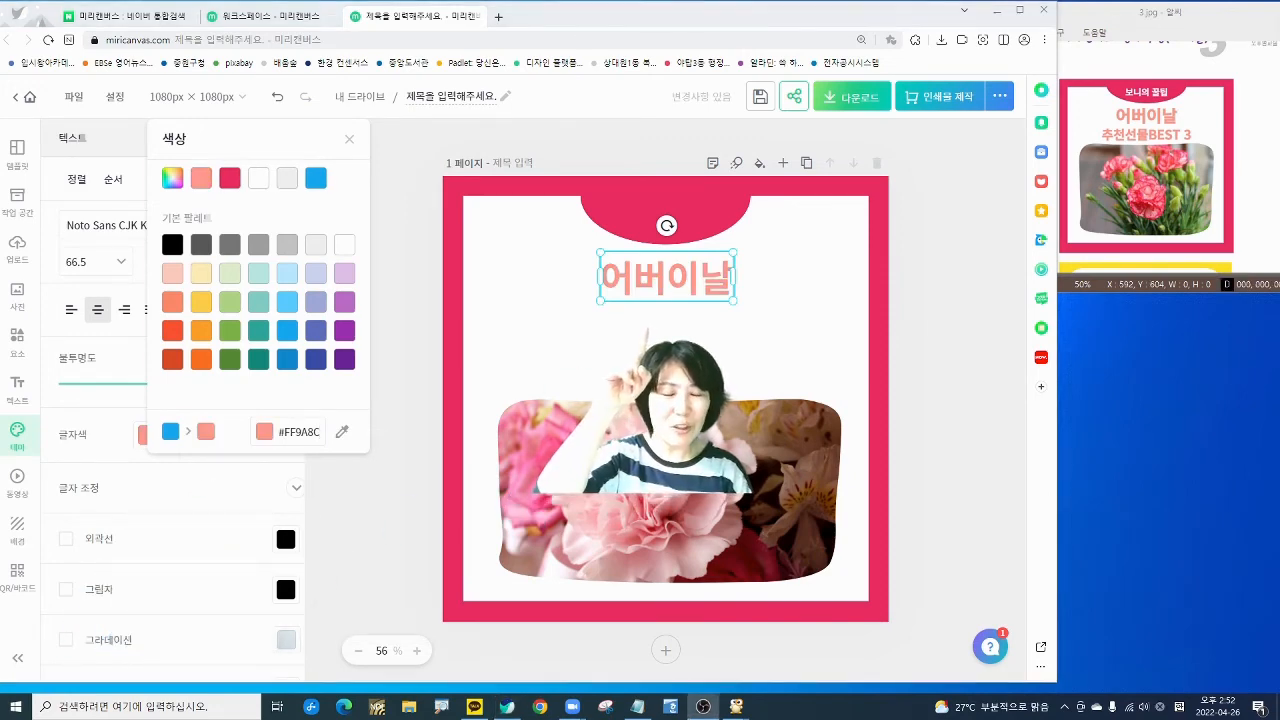
left_click(411, 347)
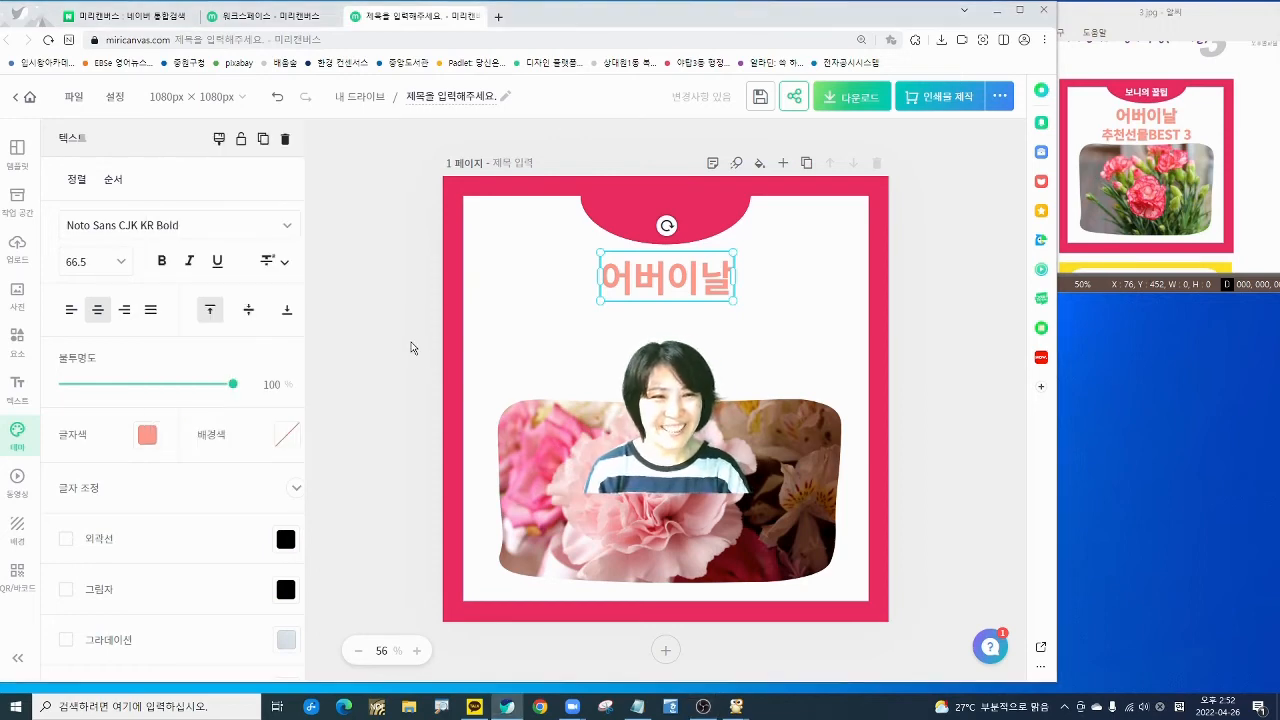
left_click(163, 262)
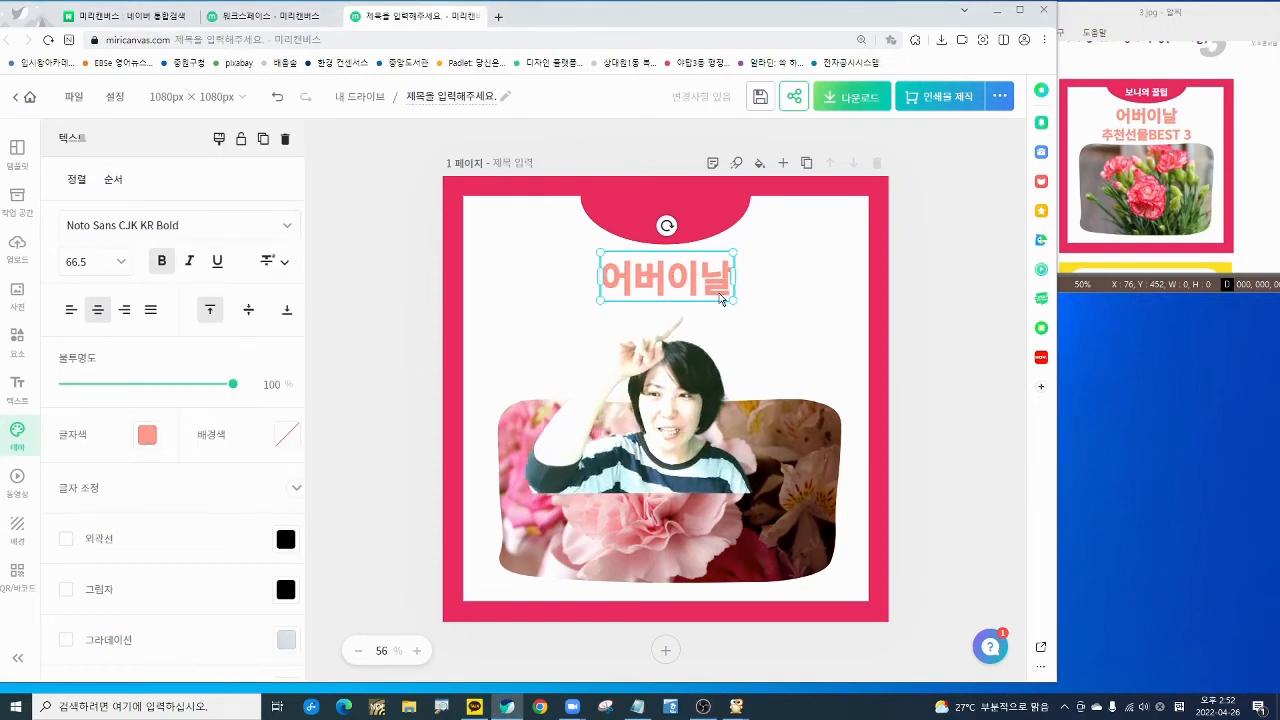
mouse_move(728, 297)
left_mouse_down()
mouse_move(792, 323)
mouse_move(695, 303)
mouse_move(713, 303)
left_mouse_up()
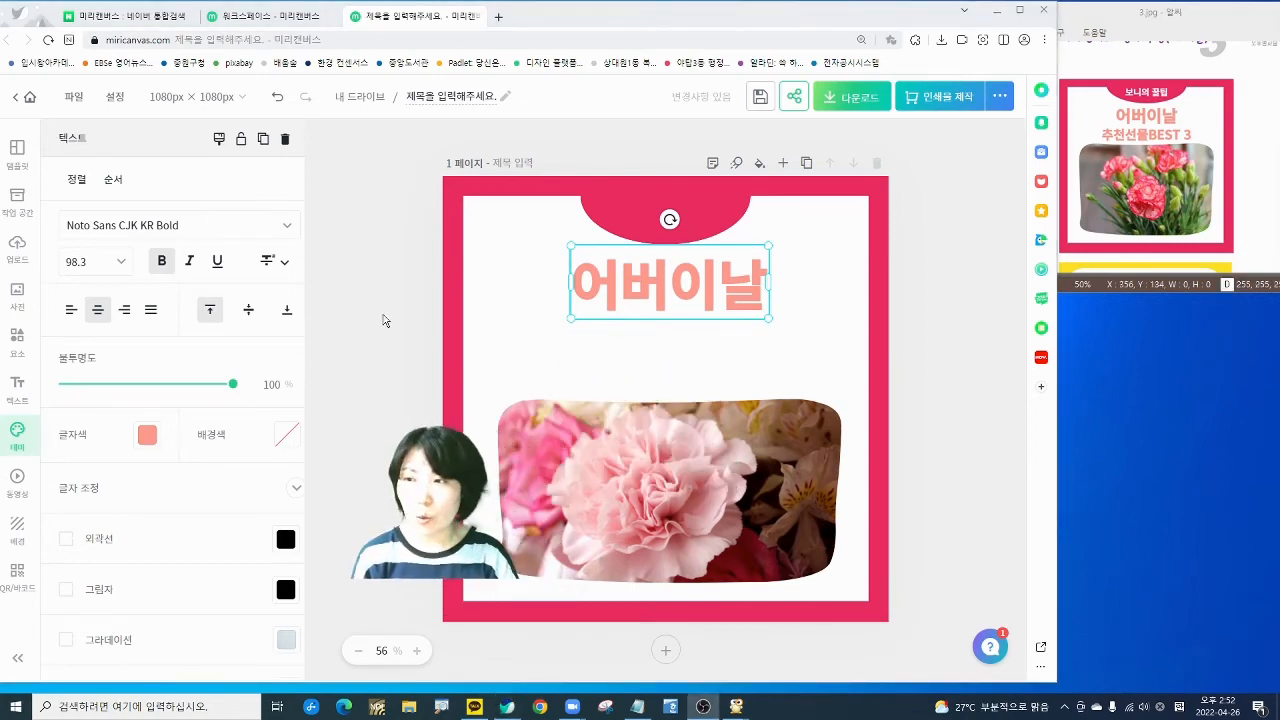
left_click(360, 362)
- Add another title text box reading 추천선물BEST3
left_click(17, 400)
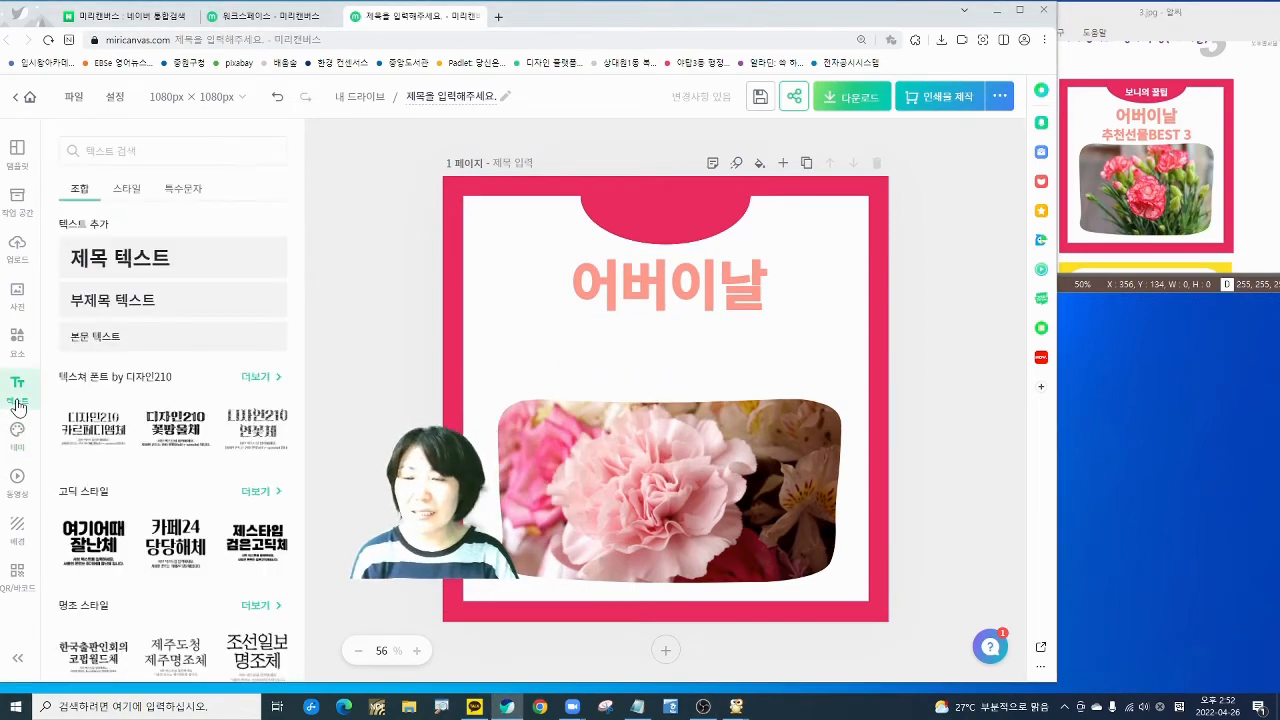
left_click(117, 258)
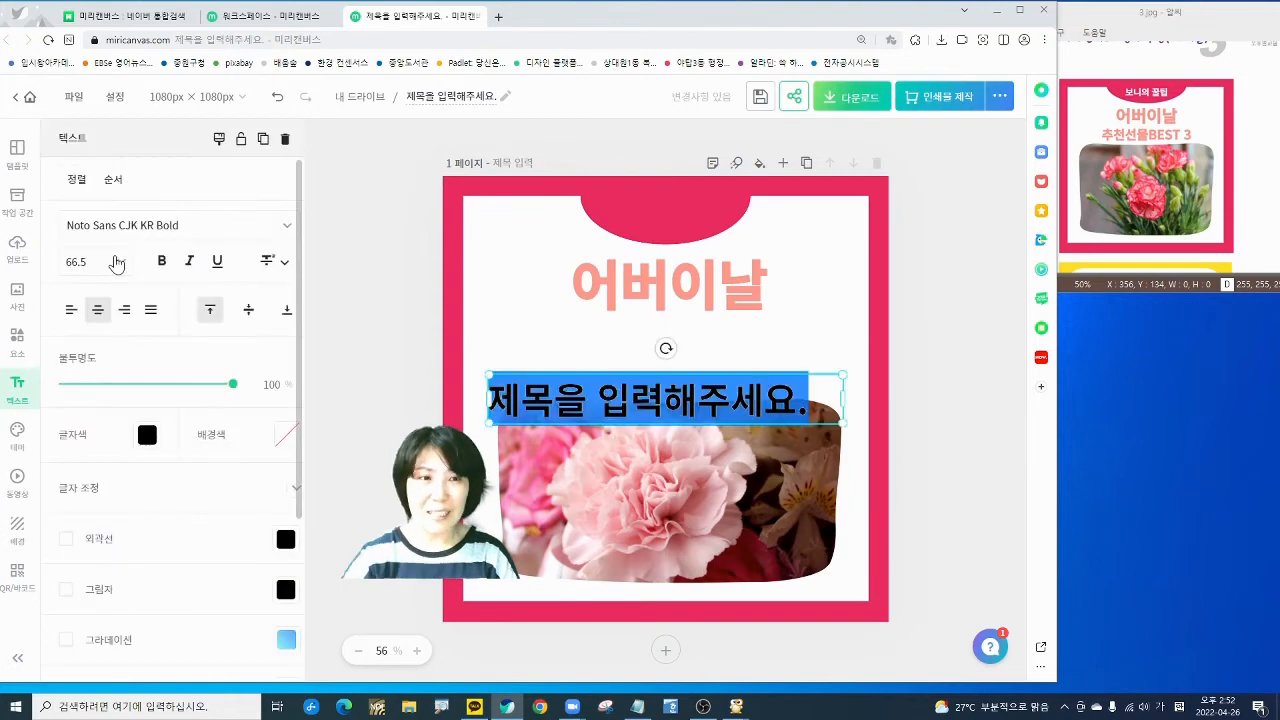
type("추")
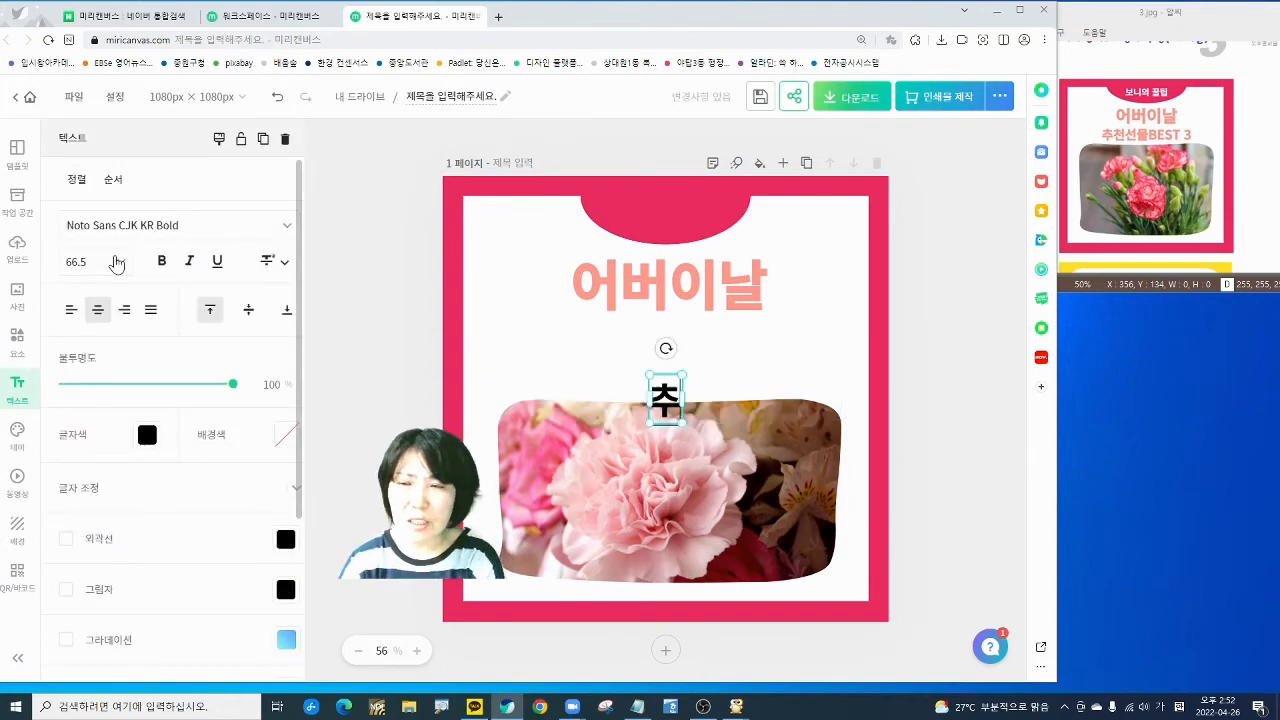
type("처선무")
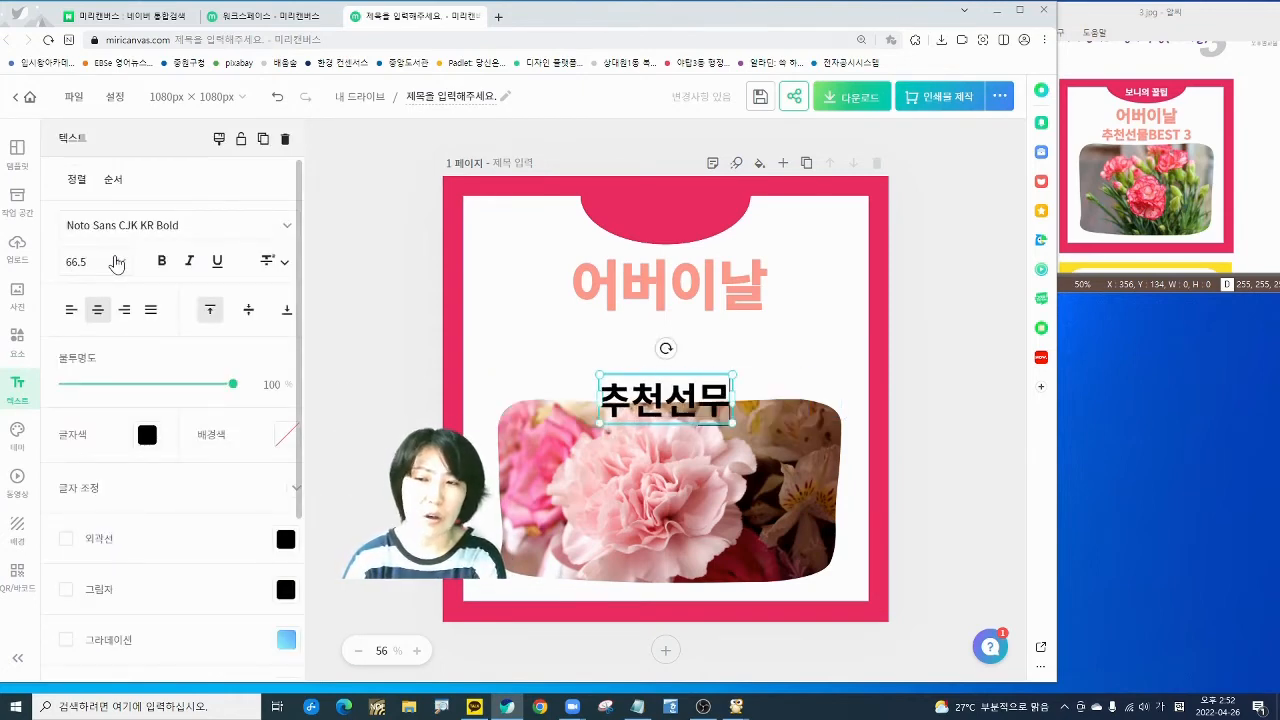
type("ㅂ")
key("BackSpace")
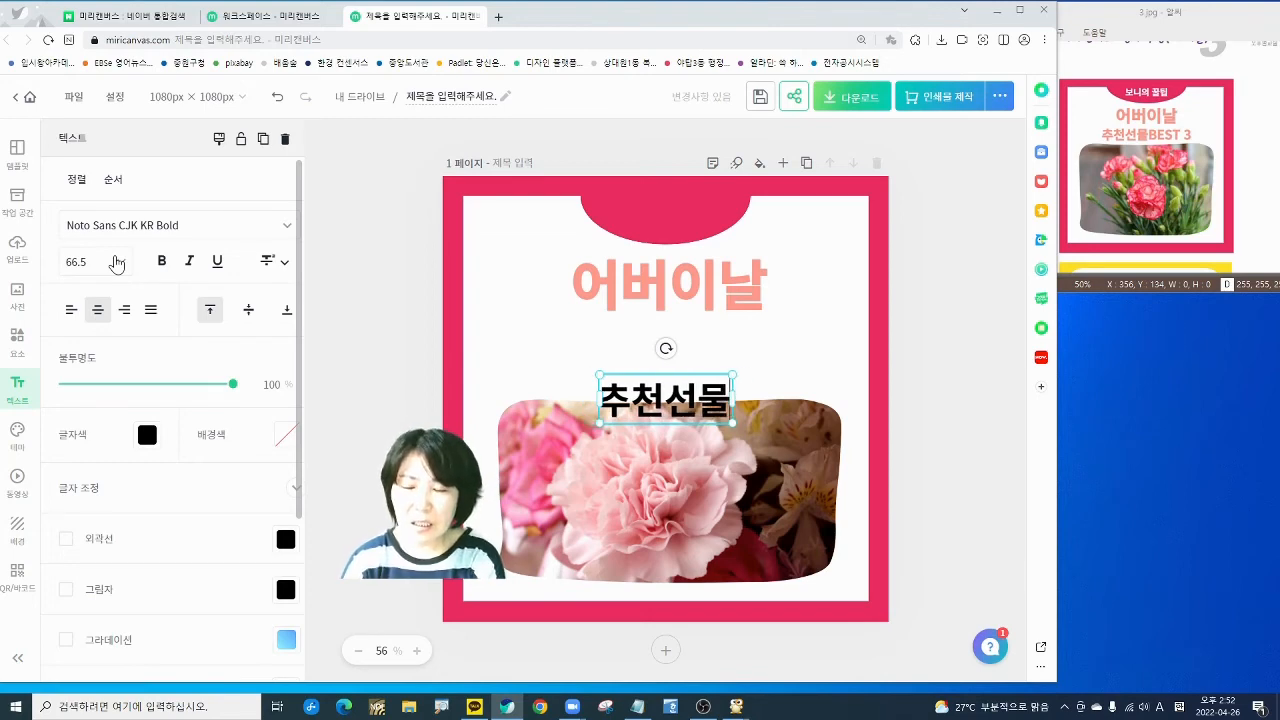
type("BEST3")
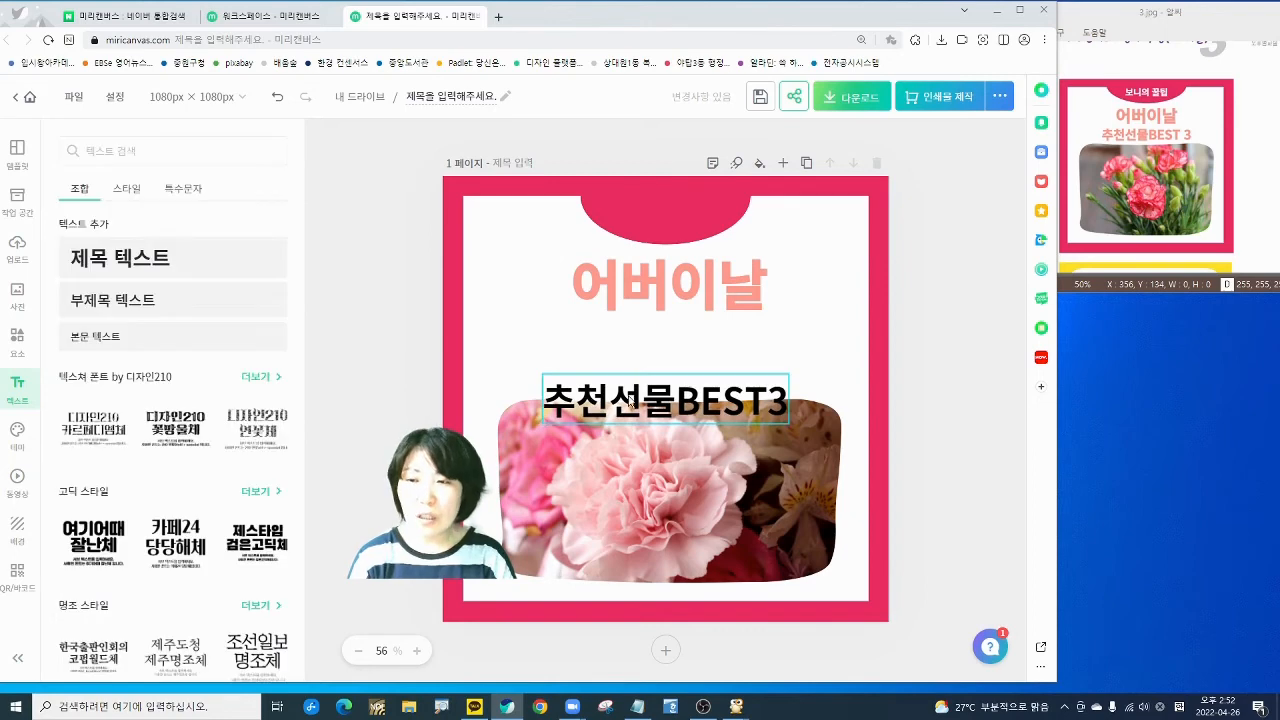
- Move 추천선물BEST3 under 어버이날, enlarge it to size 79.5, and centre it
left_click_drag(630, 405, 628, 352)
left_click(627, 352)
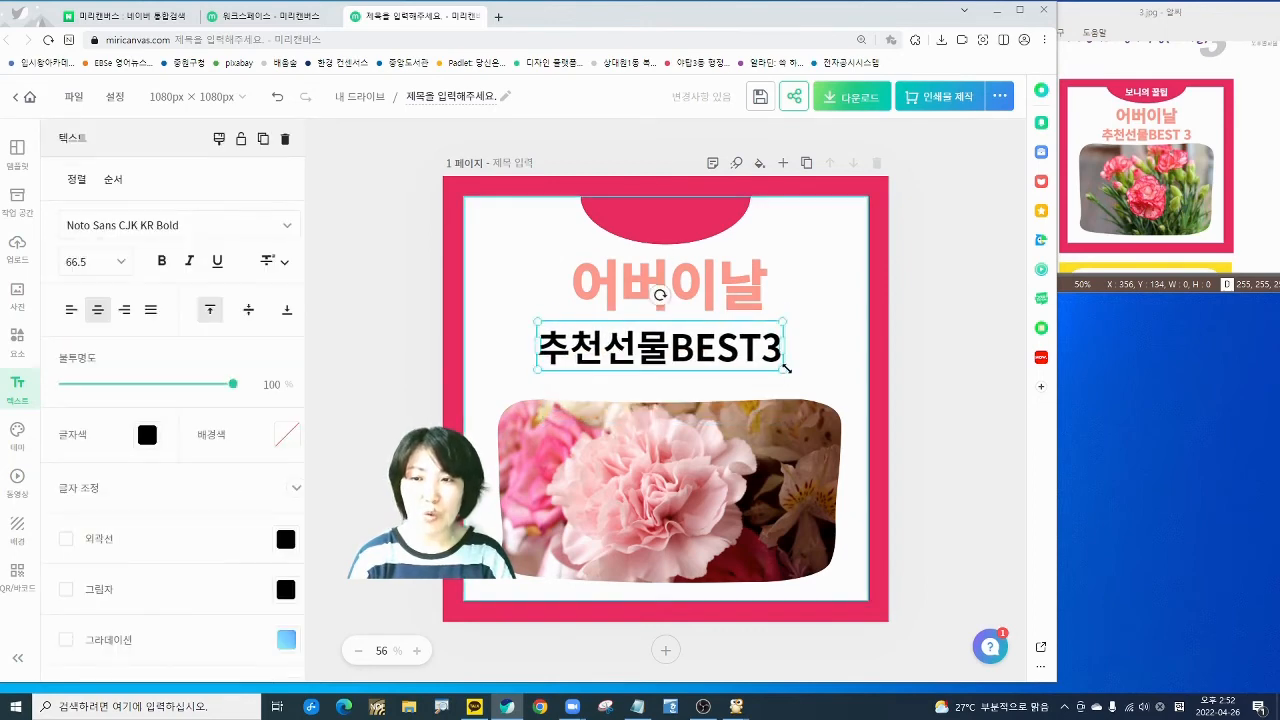
left_click_drag(785, 364, 830, 382)
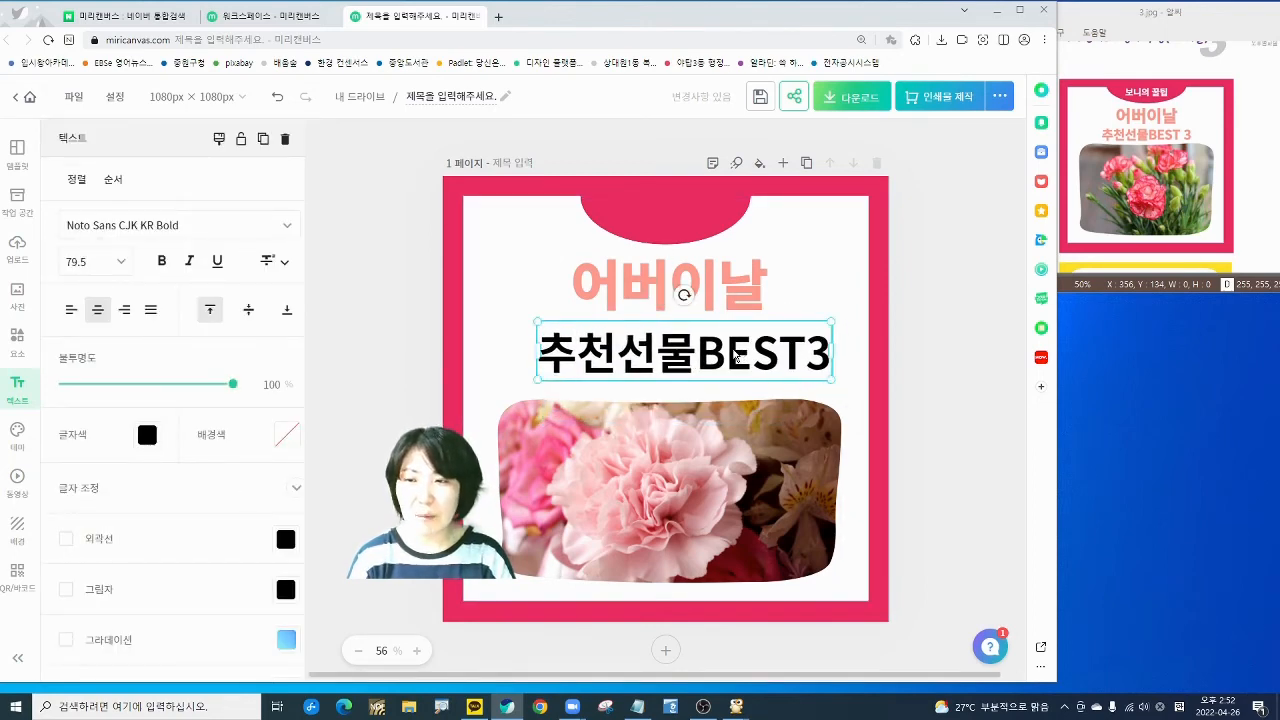
left_click_drag(736, 356, 722, 357)
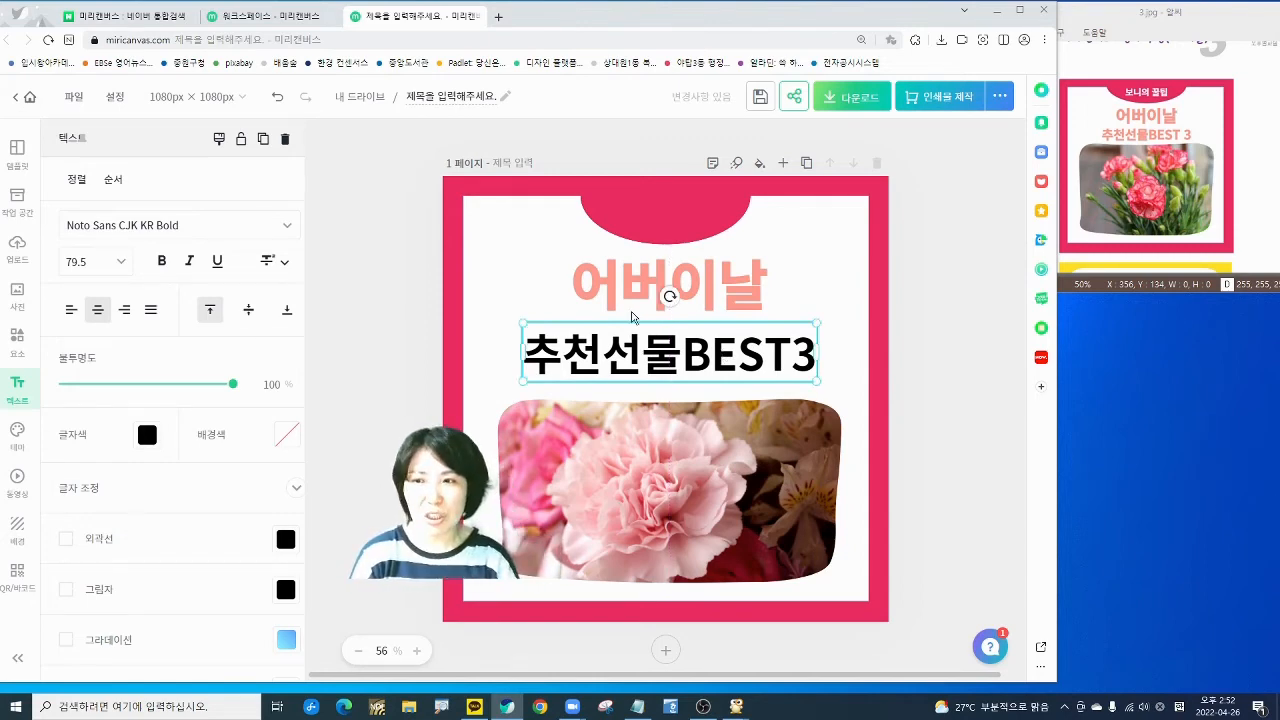
left_click(402, 296)
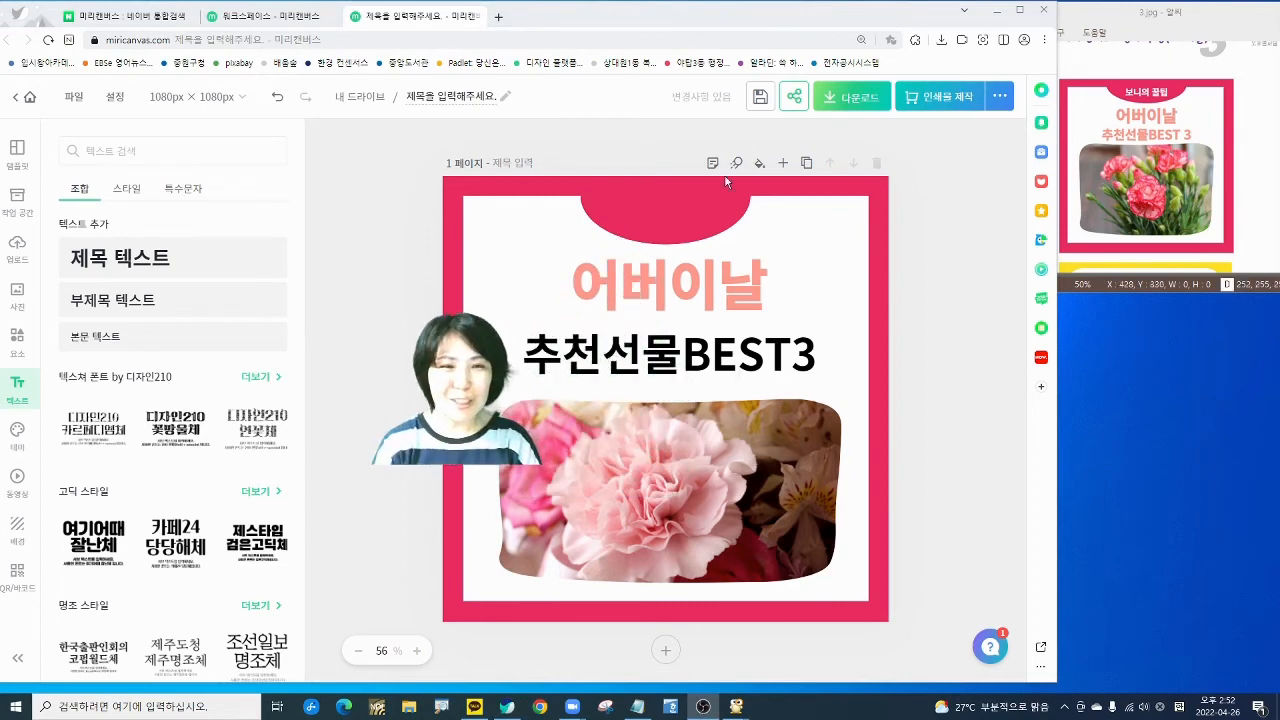
- Add a subtitle text box reading 보니의 꿀팁
left_click(122, 309)
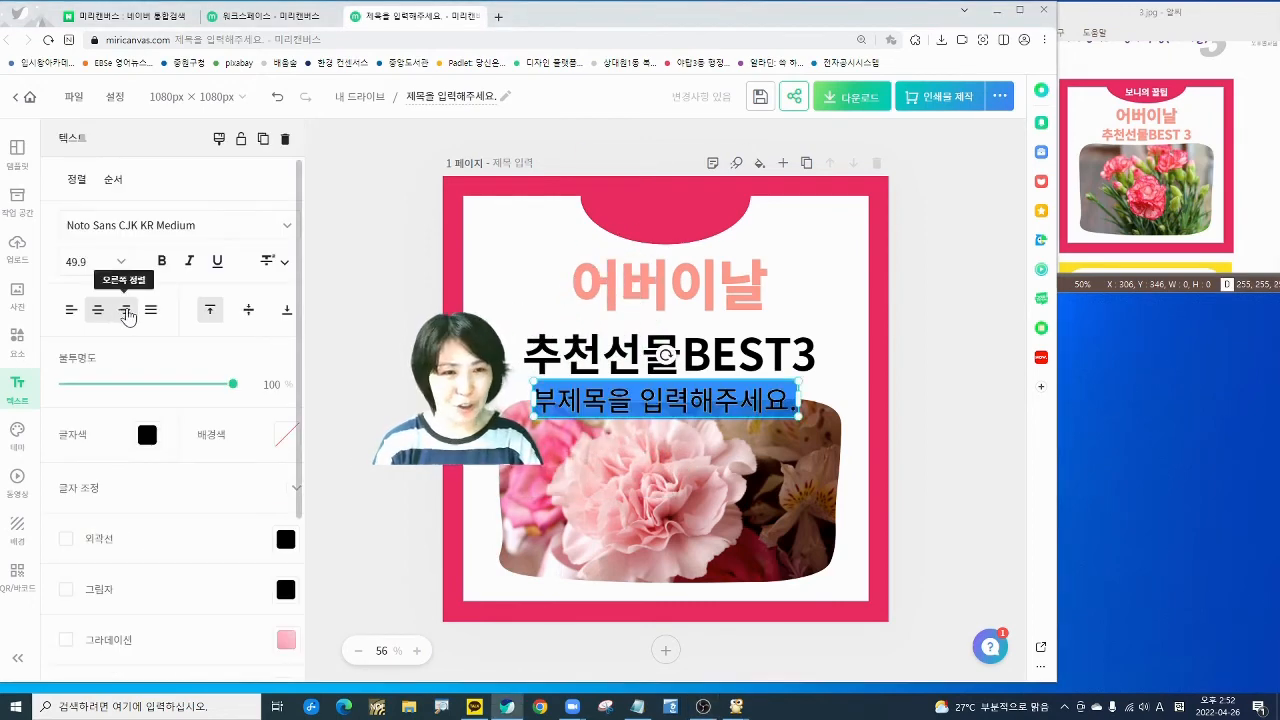
type("QHS")
key("BackSpace")
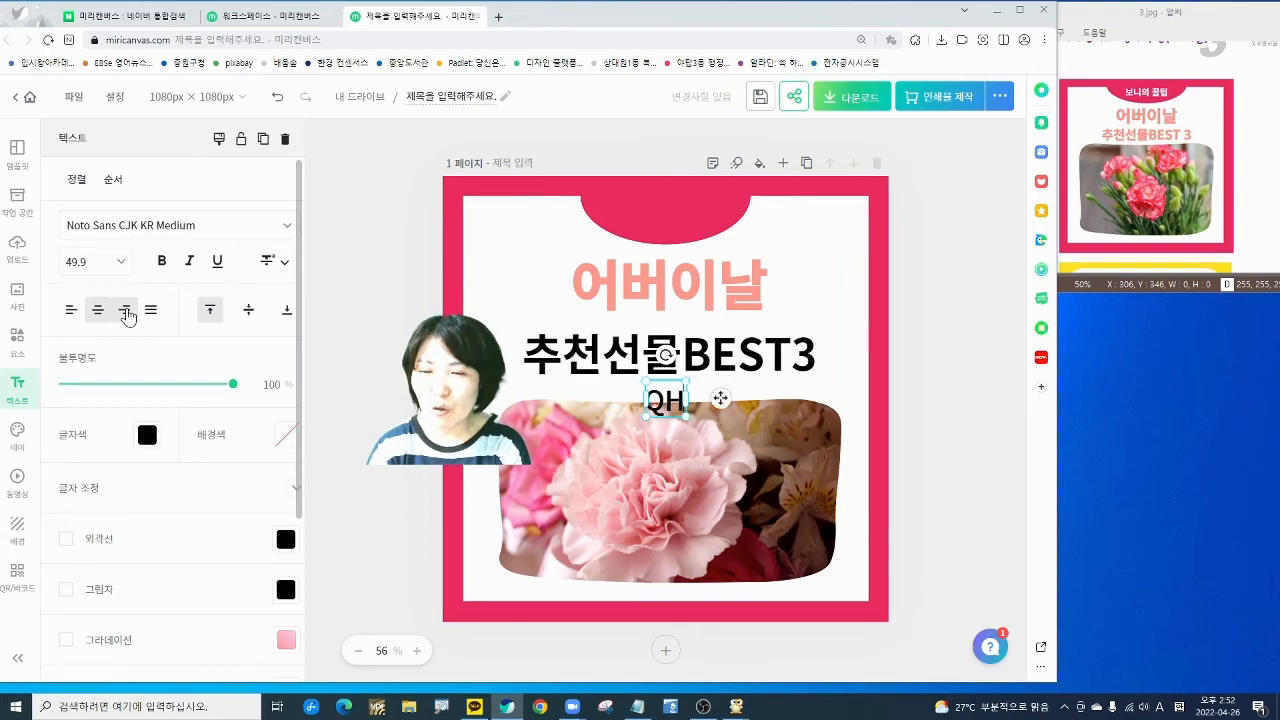
key("BackSpace")
key("BackSpace")
type("보")
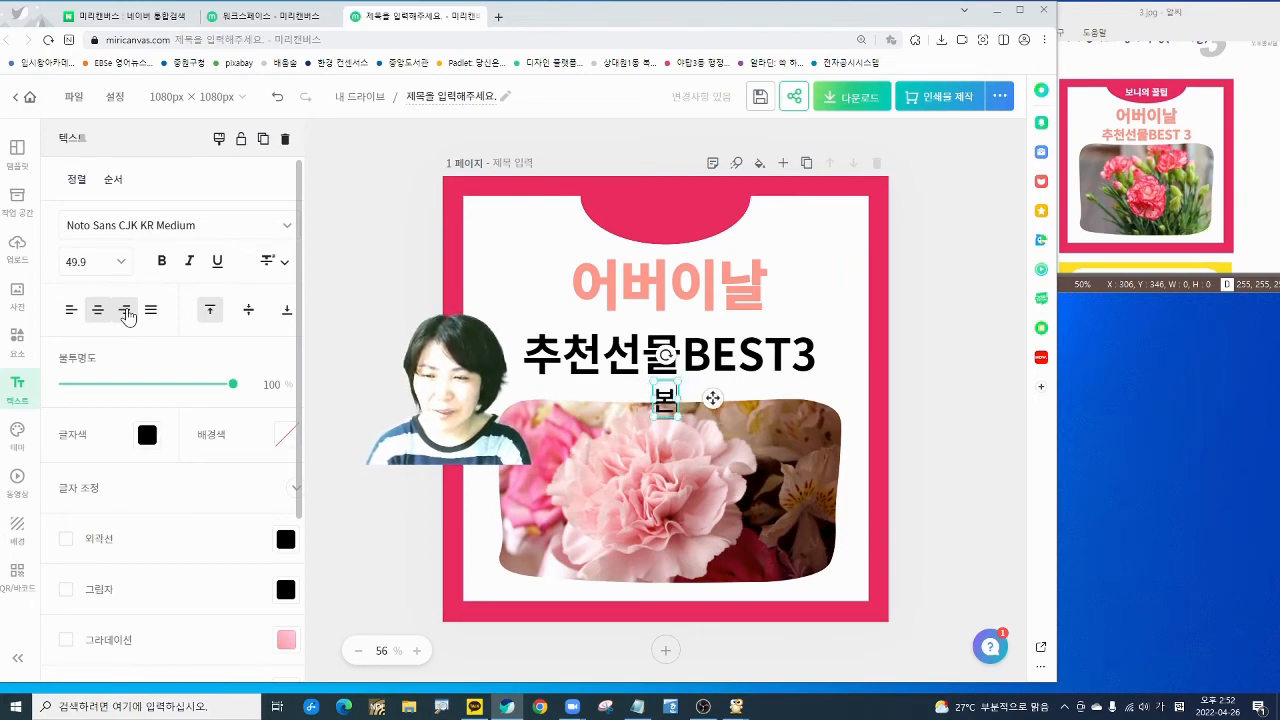
type("니의 꿀팁")
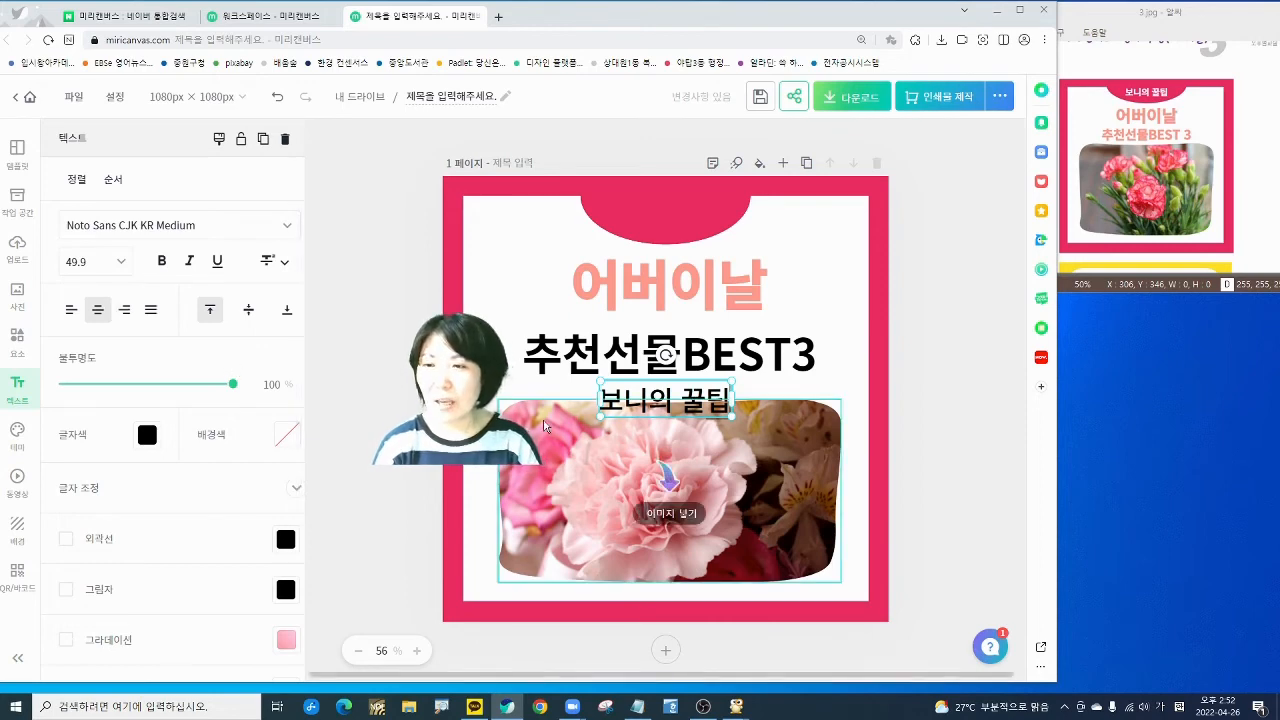
- Make 보니의 꿀팁 bold with white text colour
left_click(161, 261)
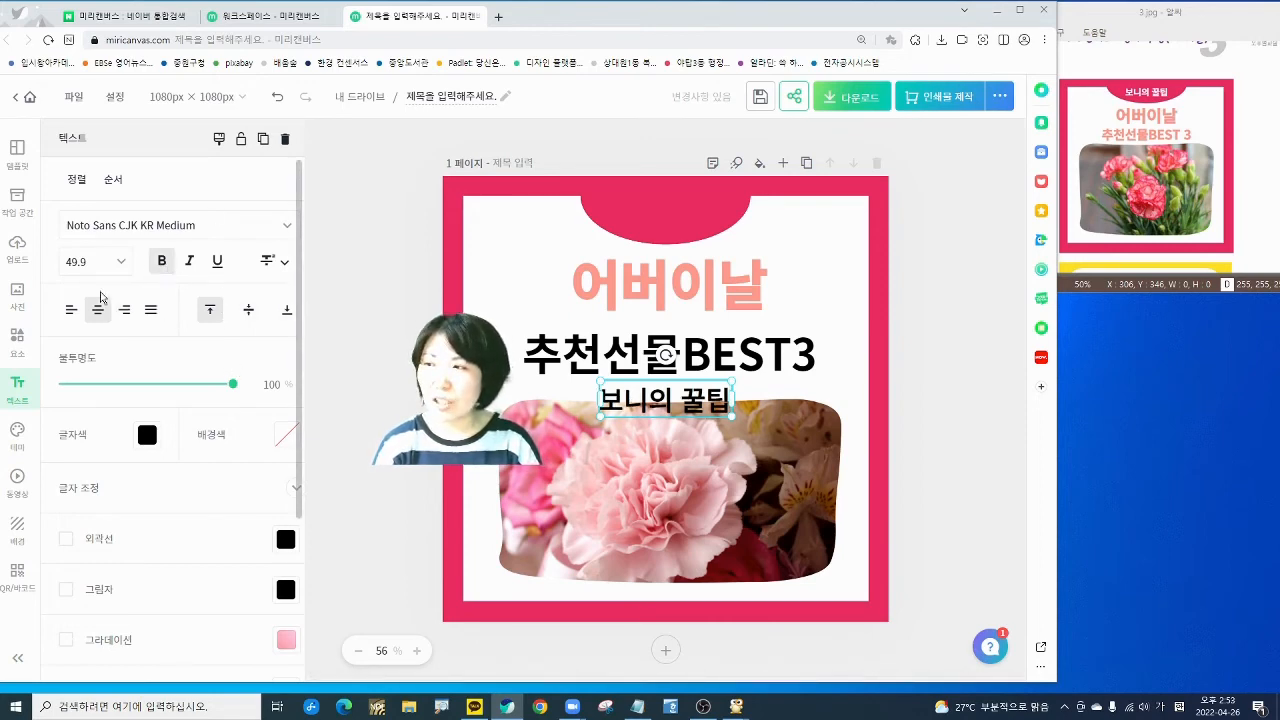
left_click(147, 436)
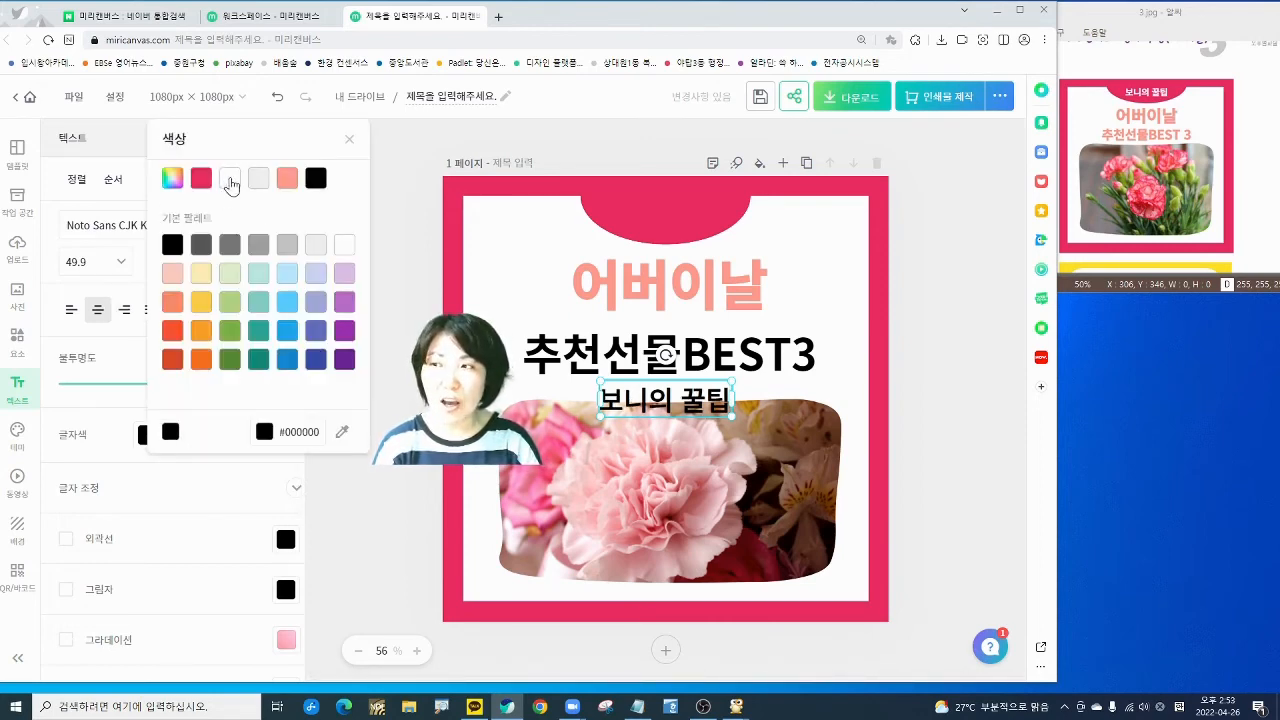
left_click(230, 179)
left_click(665, 352)
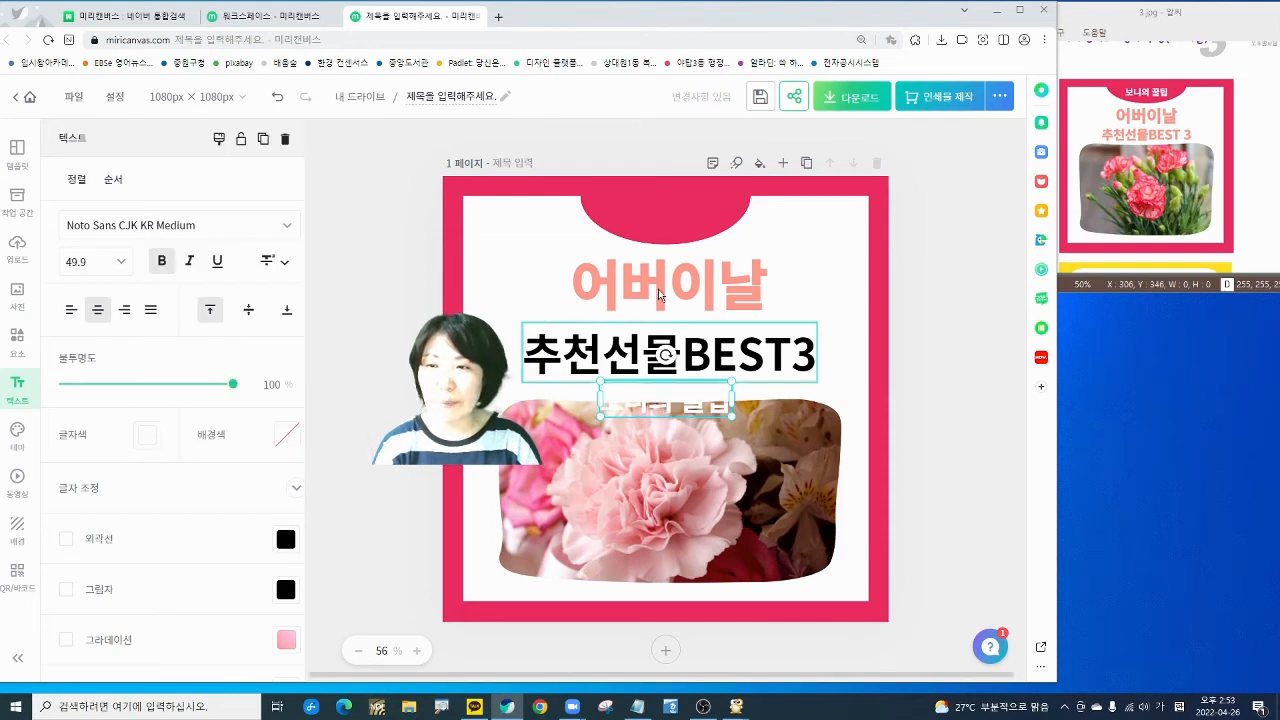
- Move 보니의 꿀팁 into the top pink semicircle and centre it there
left_click(670, 283)
left_click(874, 442)
left_click_drag(716, 412, 689, 226)
left_click(955, 344)
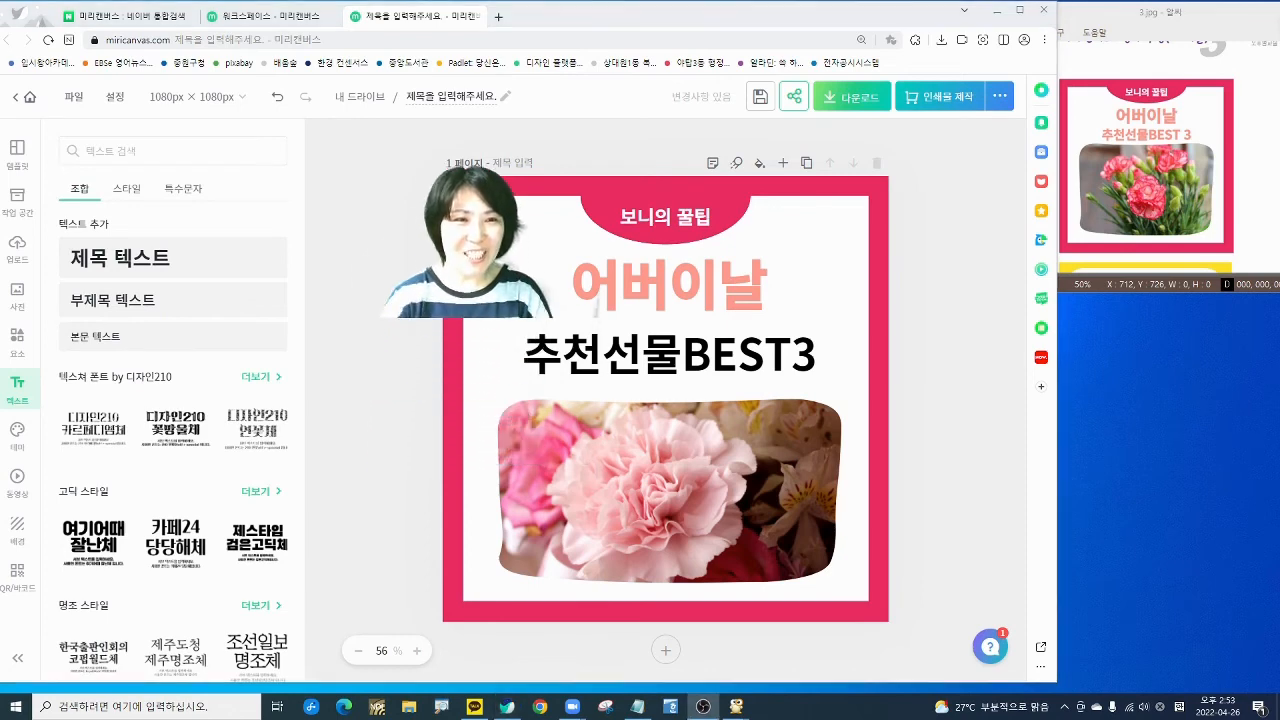
- Rename the design to 어버이날추천선물
left_click(473, 94)
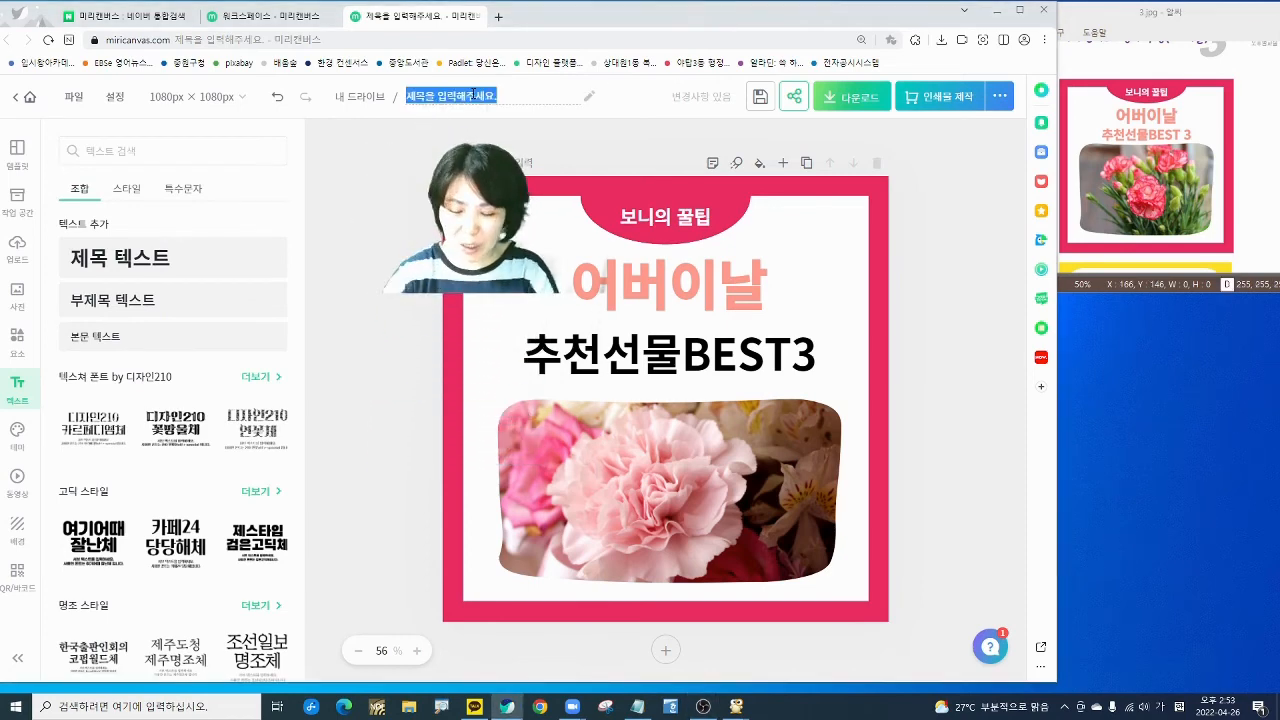
type("이어버이날추")
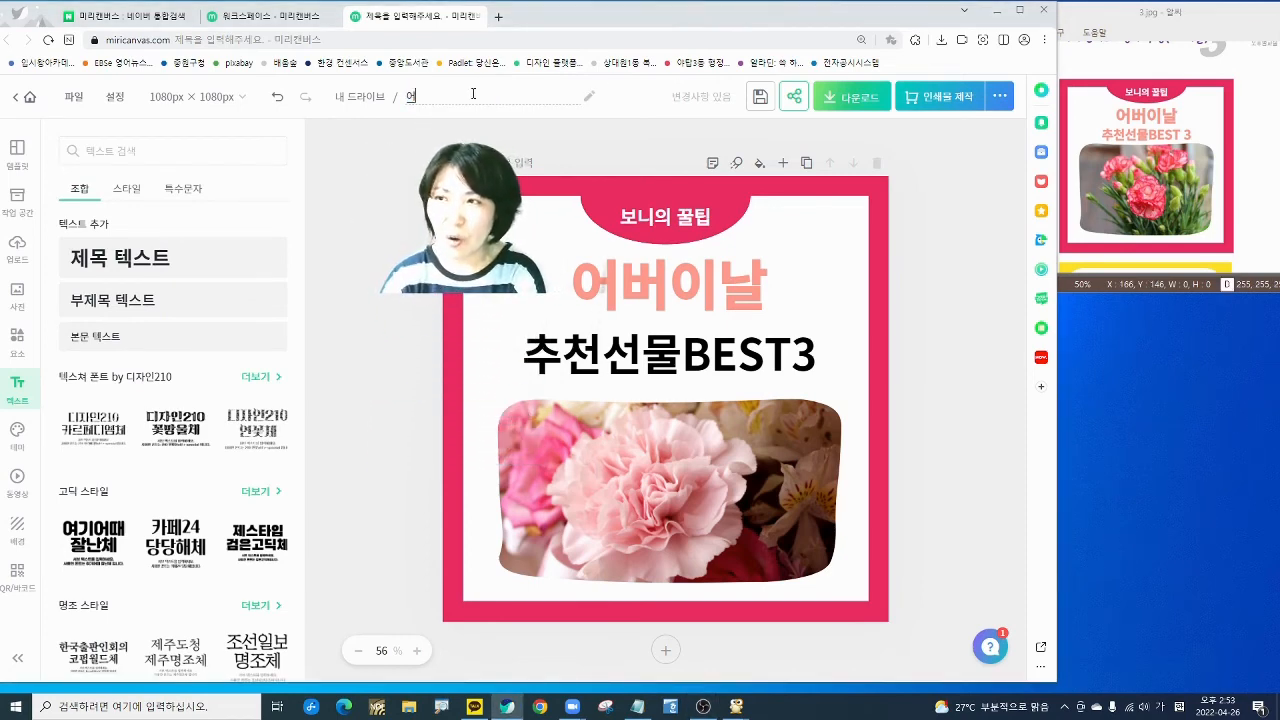
type("천선물")
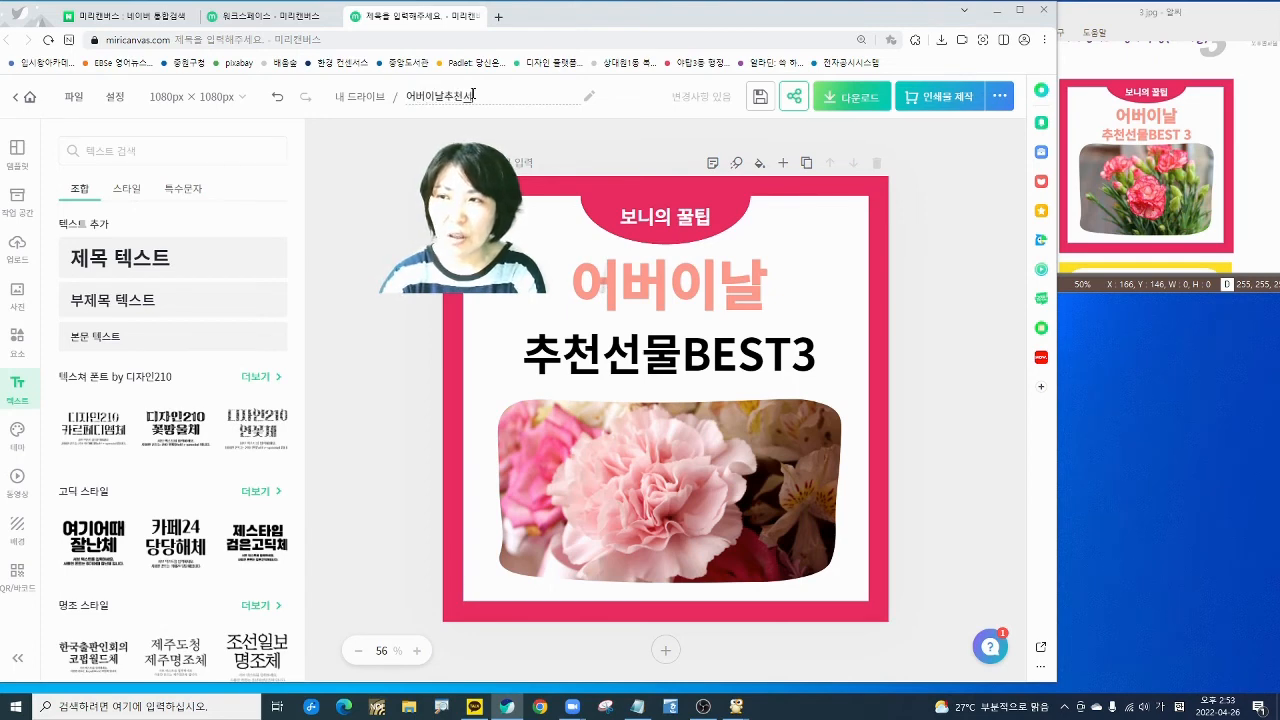
key("Return")
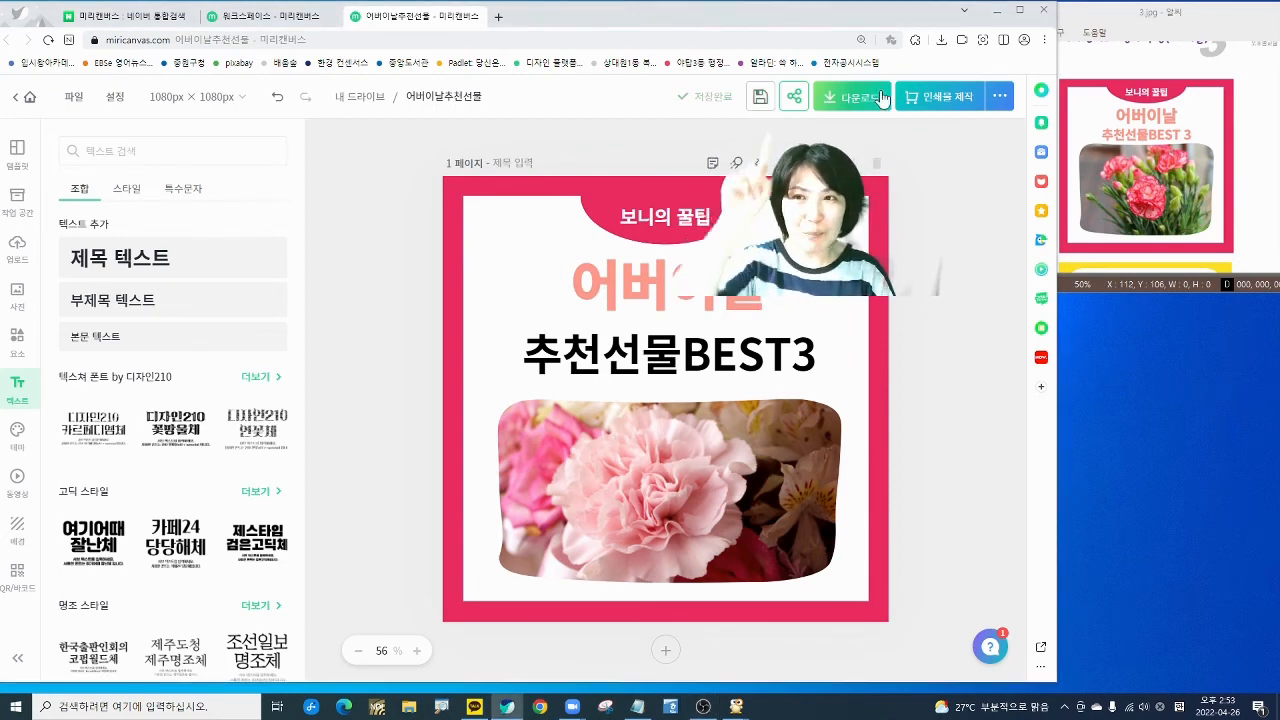
- Quick-download the card as PNG, saving 어버이날추천선물-001.png to Downloads
left_click(851, 97)
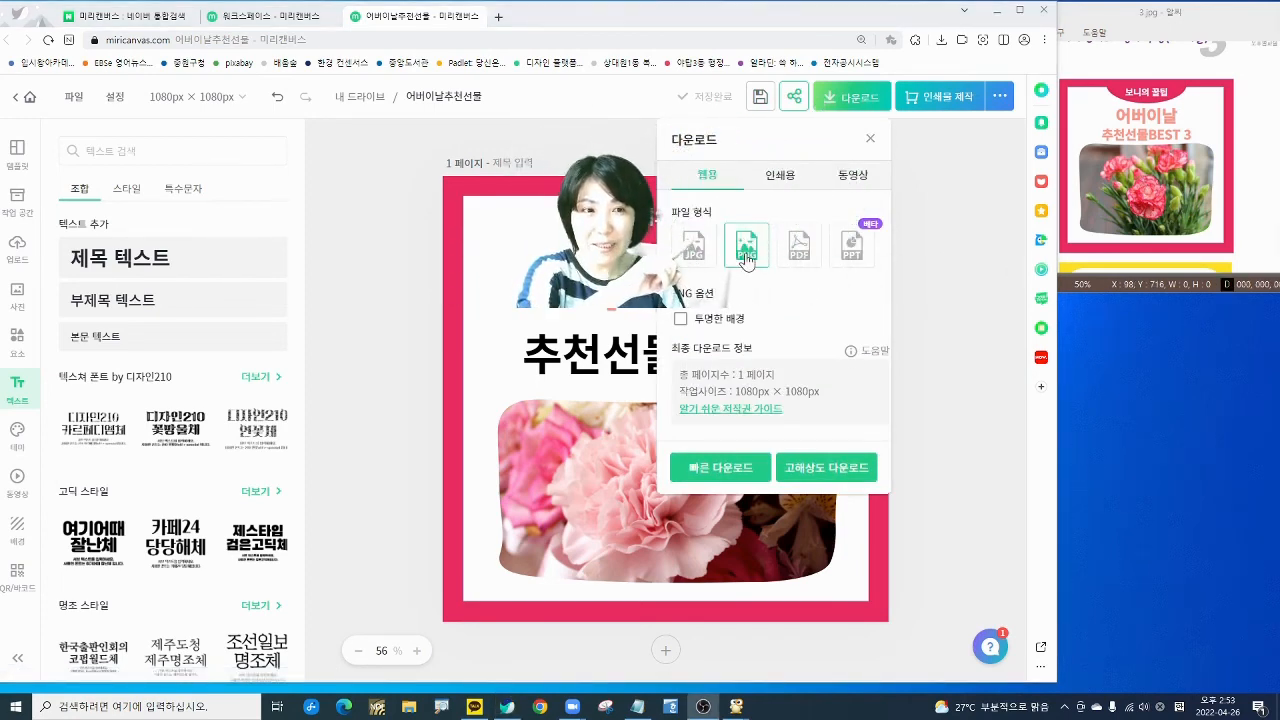
left_click(715, 472)
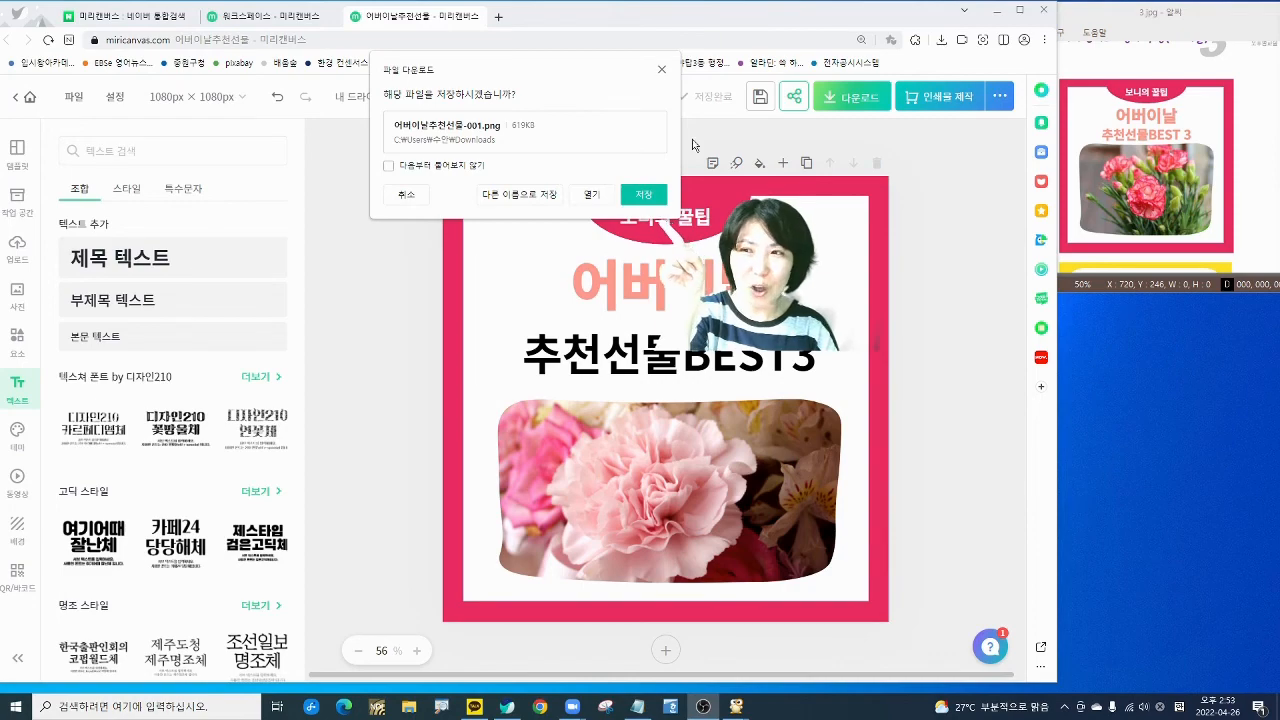
left_click(655, 198)
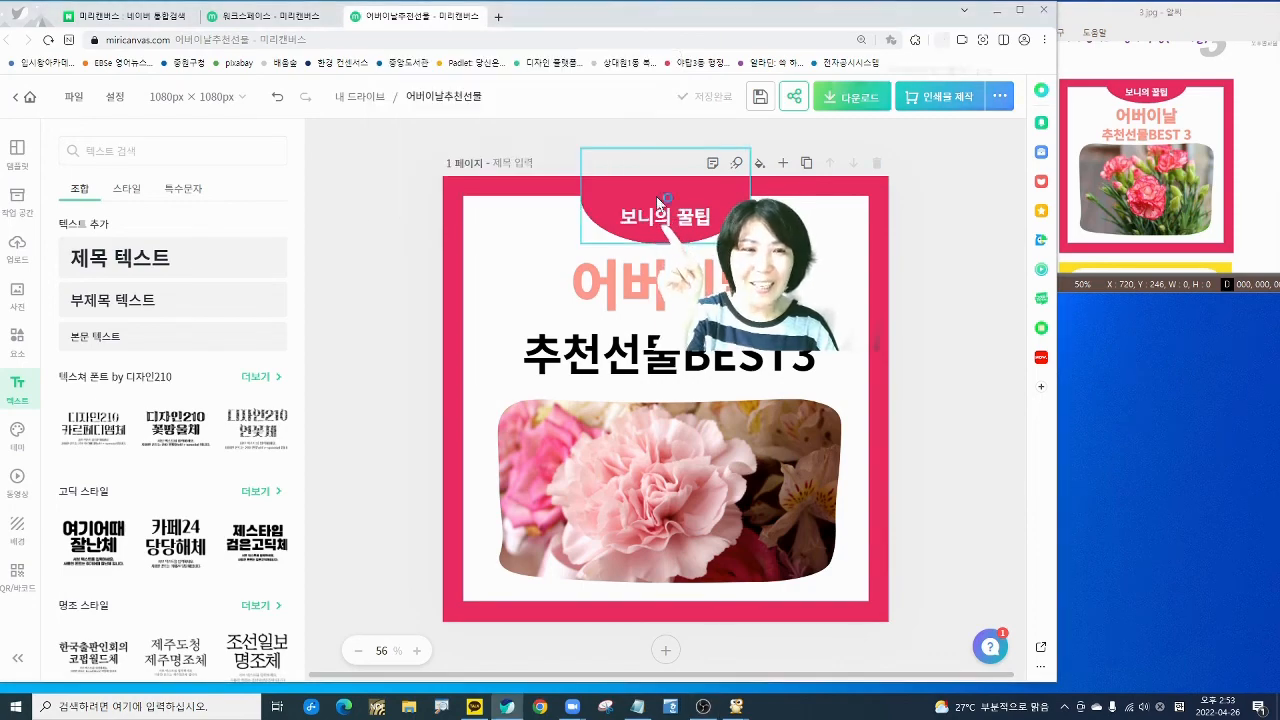
left_click(1043, 9)
- Close the browser and copy 어버이날추천선물-001 from Downloads onto the desktop
left_click(444, 128)
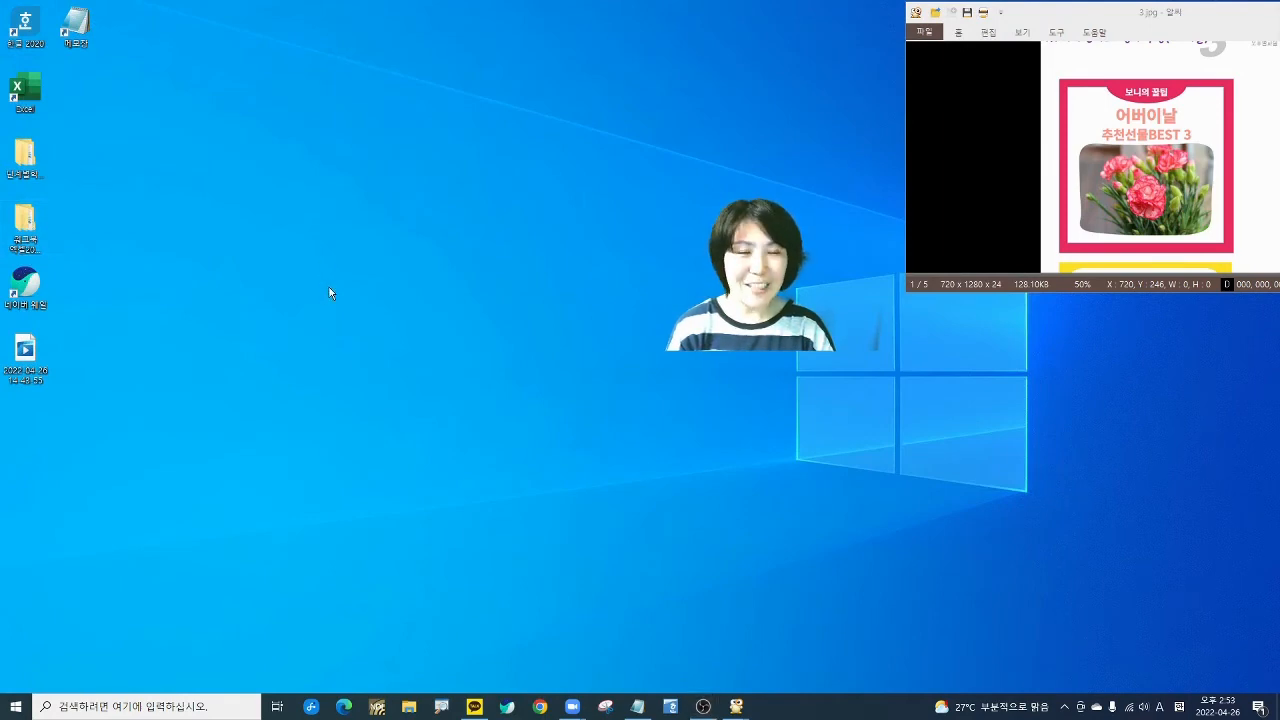
key("super+e")
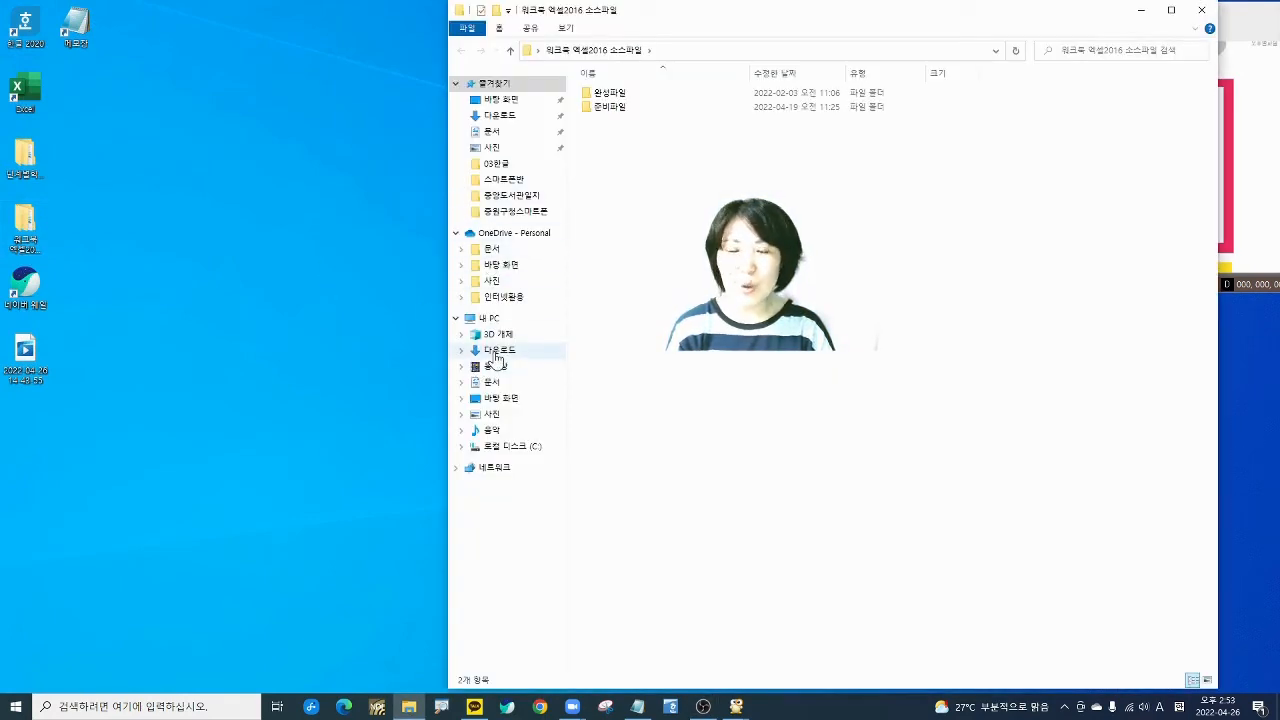
left_click(497, 353)
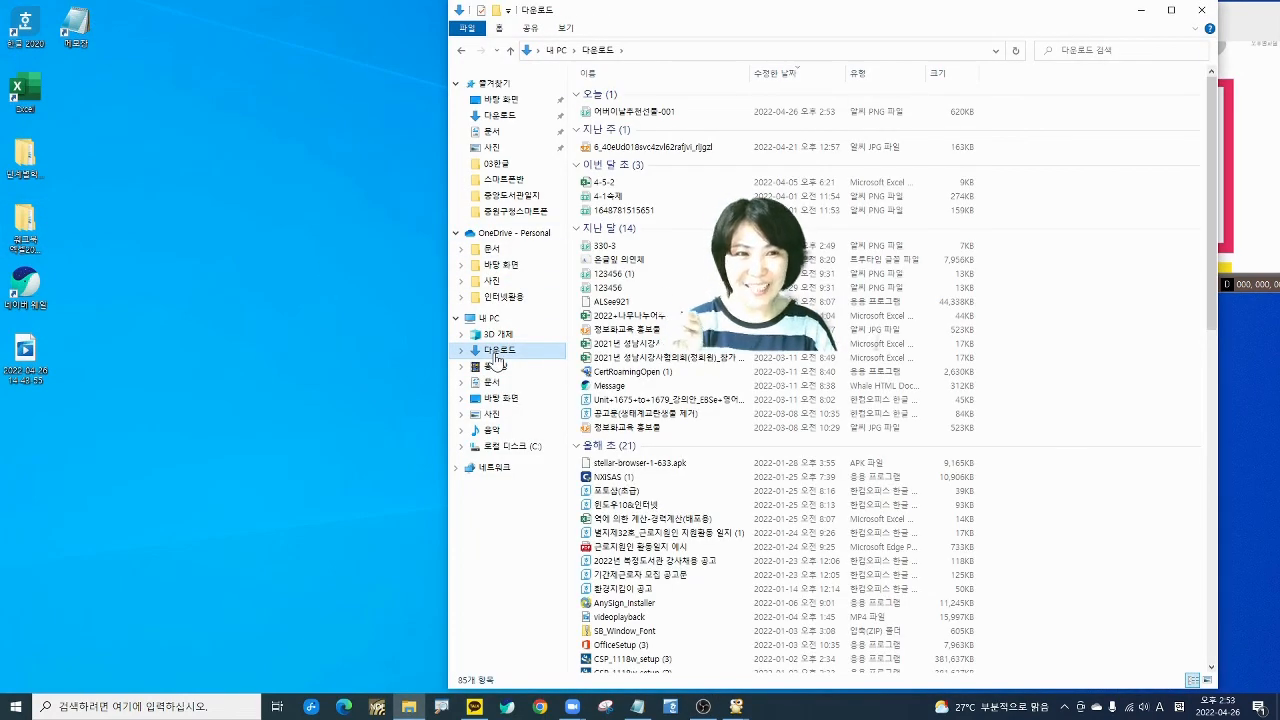
left_click_drag(625, 112, 321, 329)
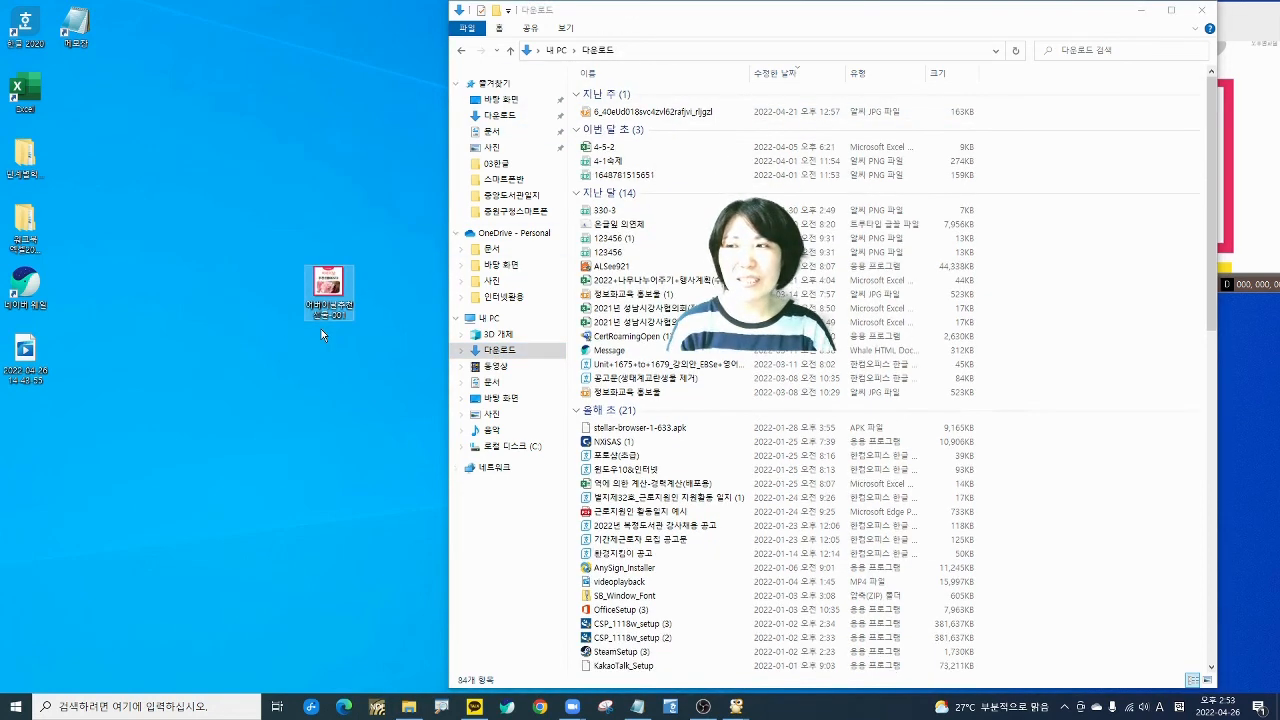
- Open 어버이날추천선물-001 from the desktop in the image viewer
left_click(1200, 14)
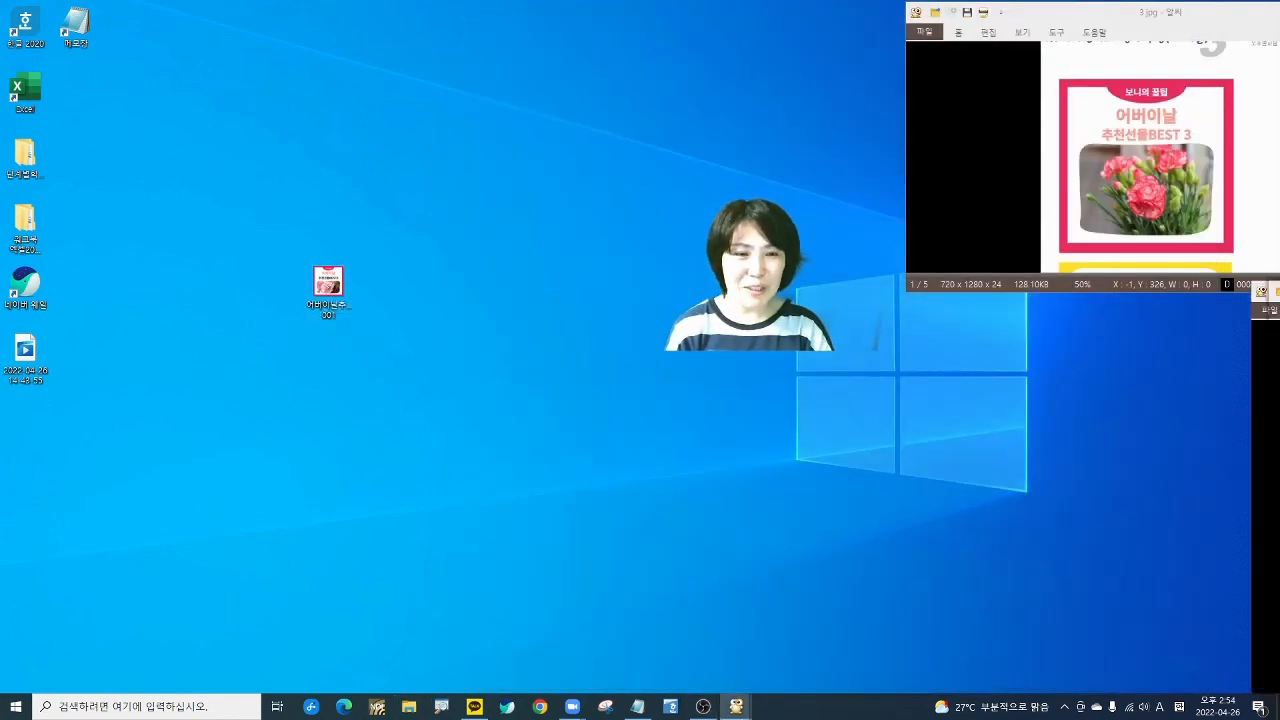
double_click(328, 285)
left_click_drag(387, 15, 467, 68)
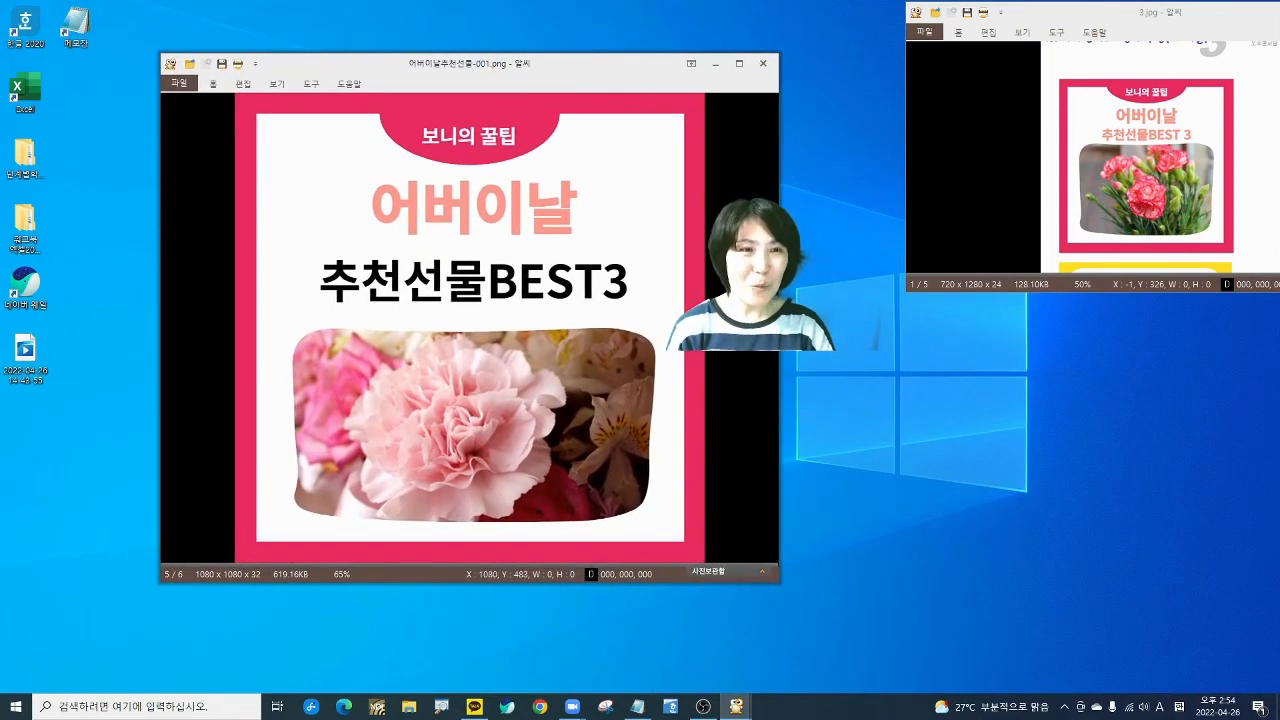